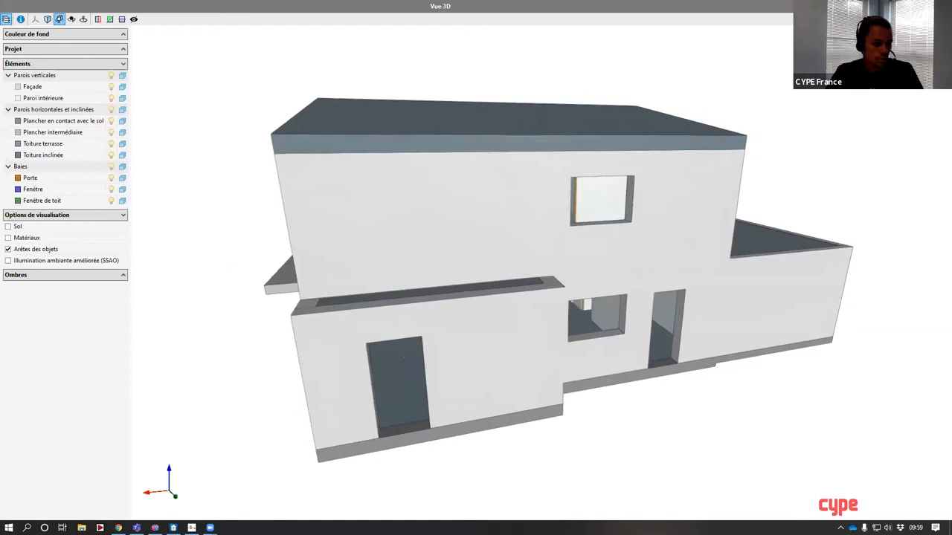
Examine the house's 3D model from all sides, including the façades, the garage and the canopies
drag(404, 358, 553, 355)
drag(350, 337, 487, 340)
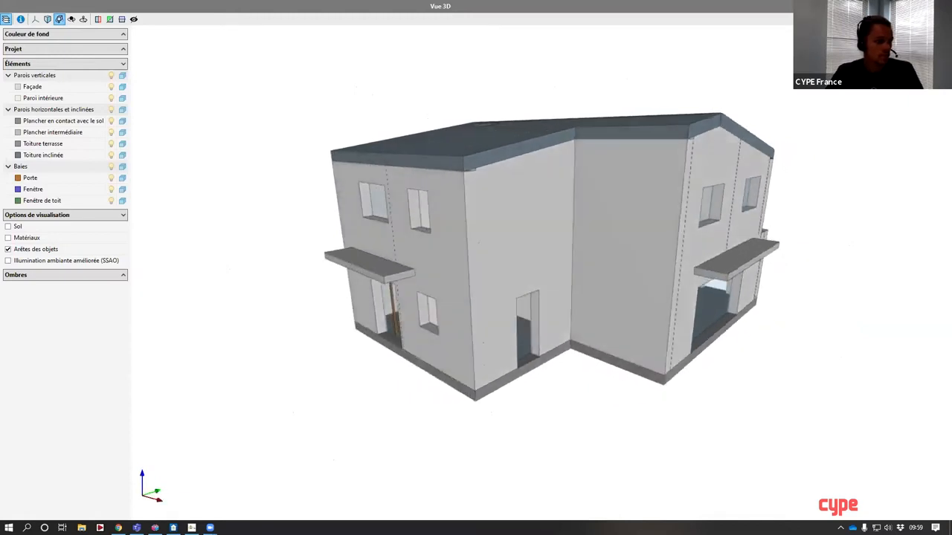
drag(357, 327, 933, 336)
drag(476, 335, 844, 335)
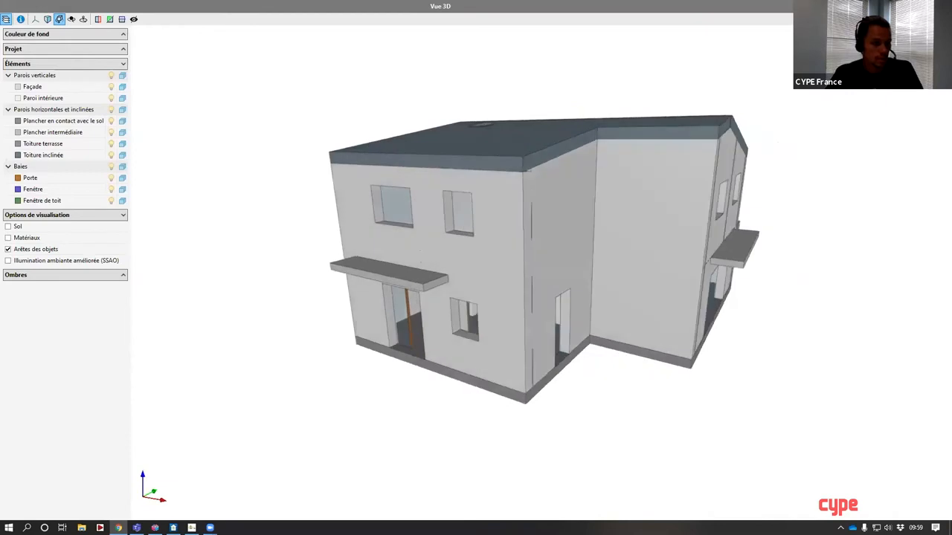
drag(476, 334, 698, 334)
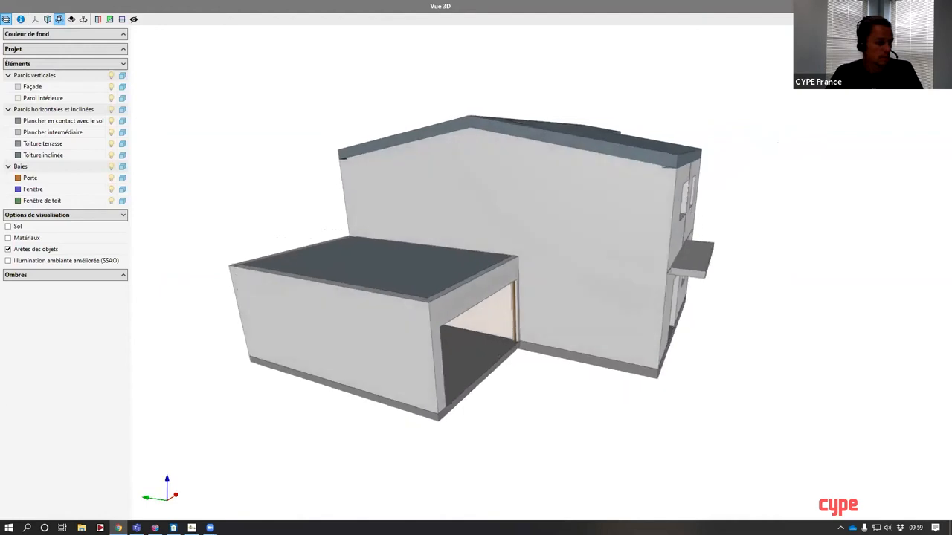
drag(378, 286, 491, 272)
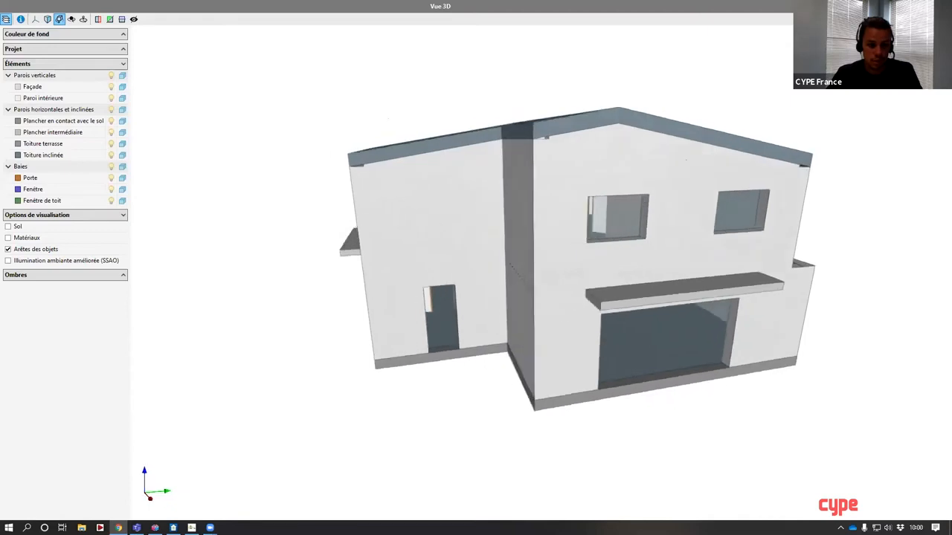
Close Microsoft Teams, which is running in the background
right_click(137, 528)
click(135, 510)
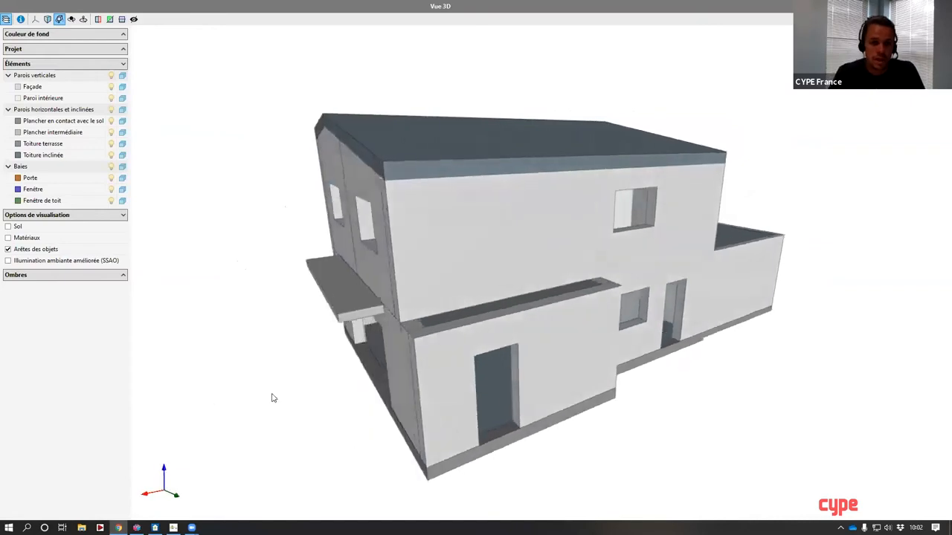
Look at the CYPETHERM RE2020 about window, return to the IFC Builder 3D view and inspect the house again
key(alt+Tab)
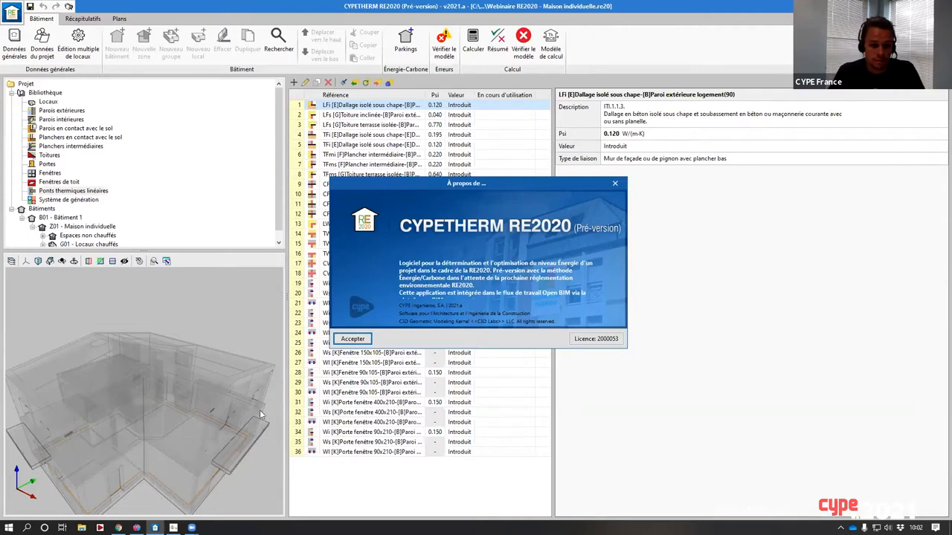
click(136, 527)
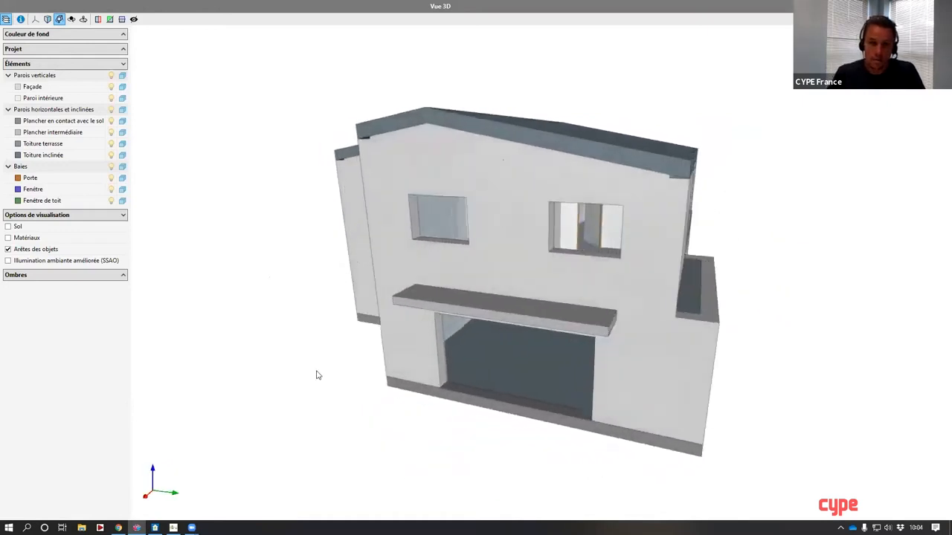
drag(397, 250, 460, 282)
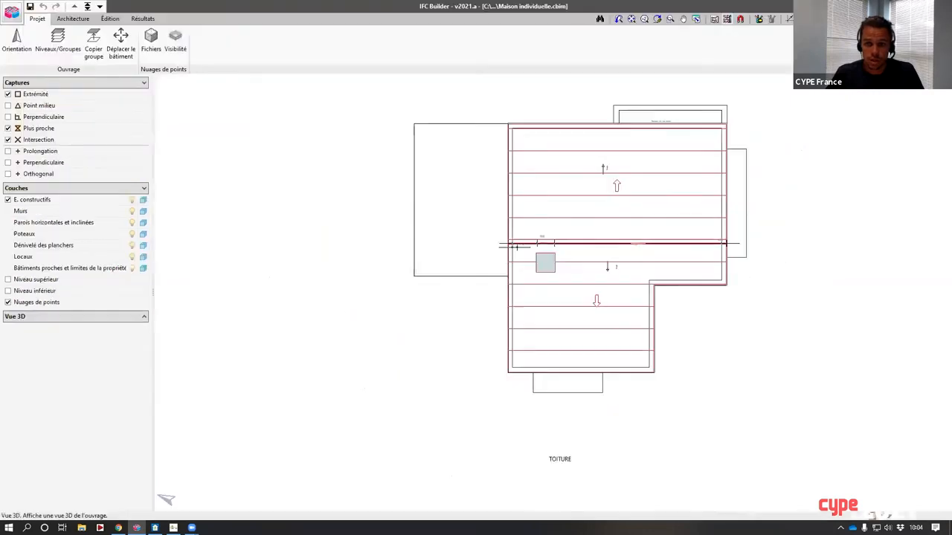
Go down from the roof plan to the ground floor plan and review the building's levels and their heights
scroll(600, 209, up, 1)
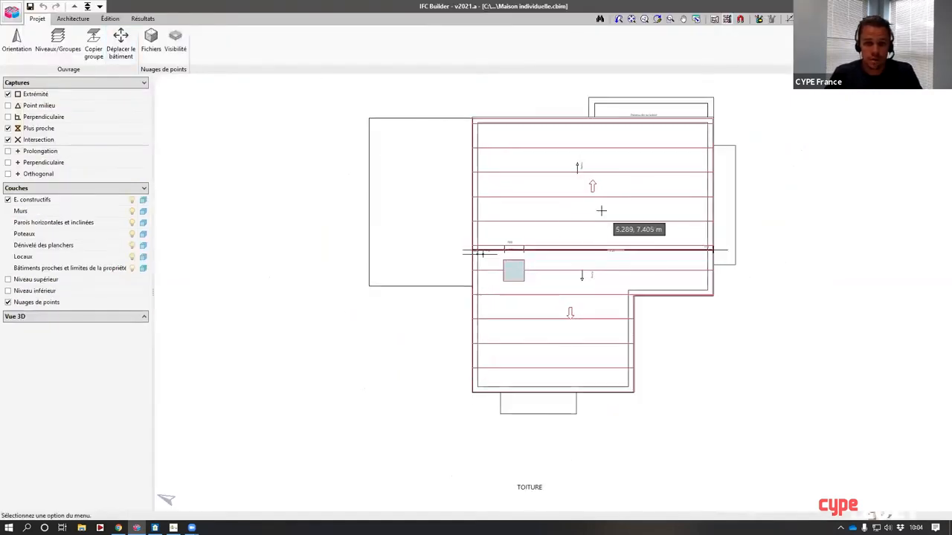
click(99, 8)
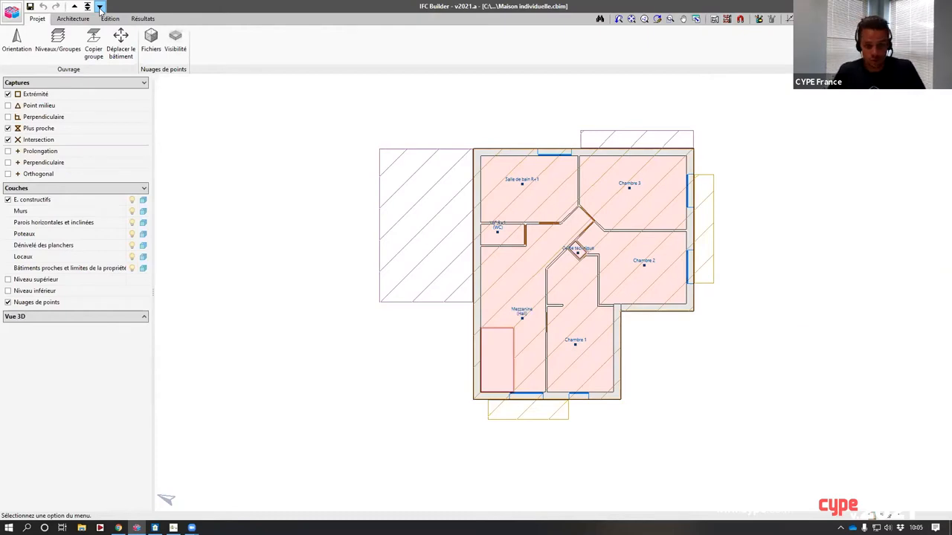
click(98, 7)
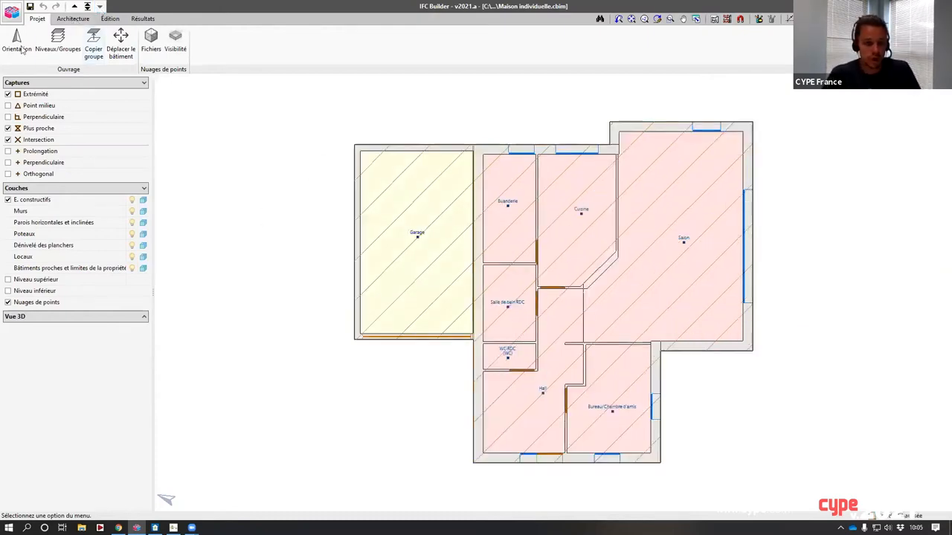
click(58, 41)
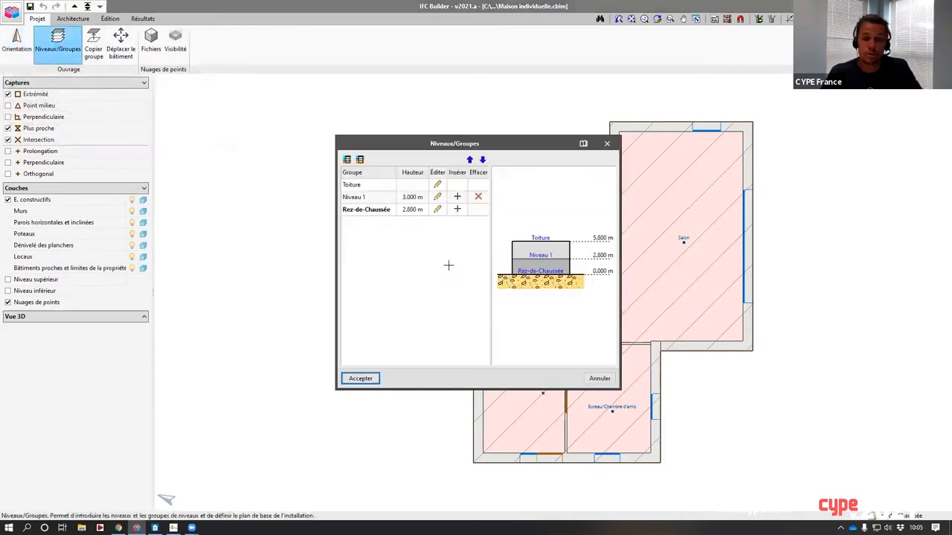
key(Escape)
Check the type, reference and thickness of the exterior wall above the kitchen on the ground floor plan
click(75, 19)
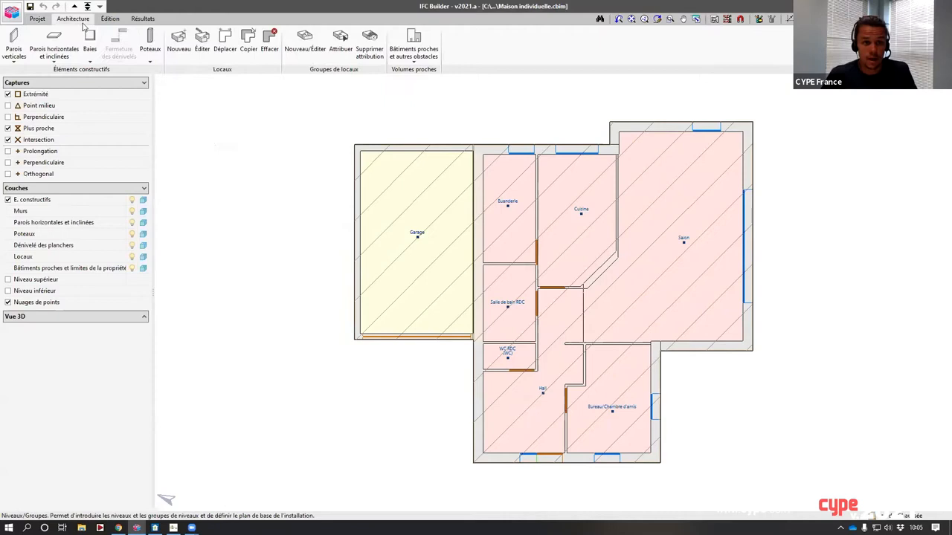
click(15, 46)
click(554, 145)
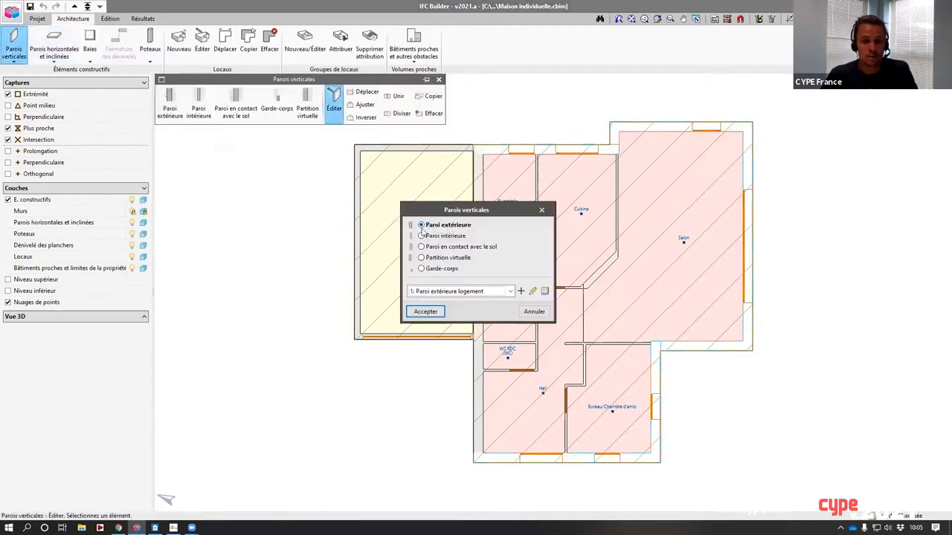
click(534, 291)
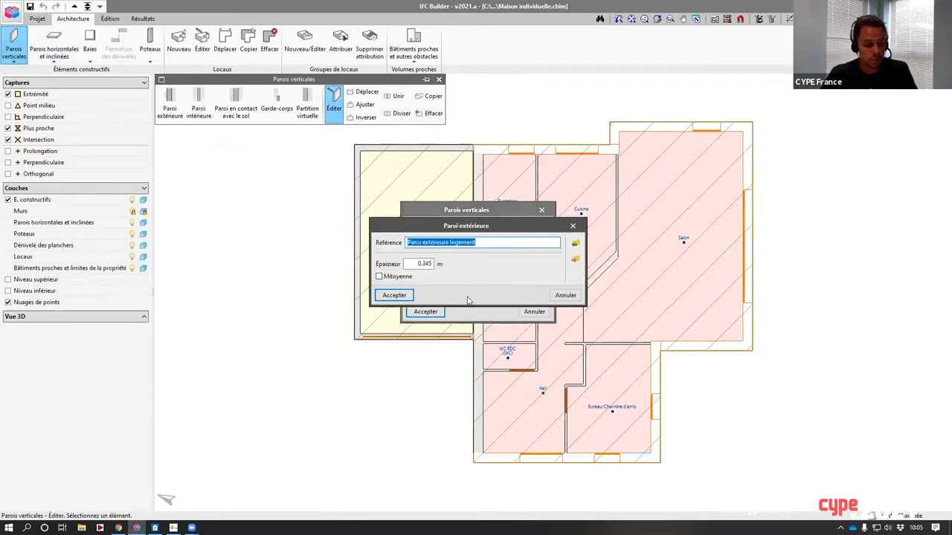
key(Return)
key(Return)
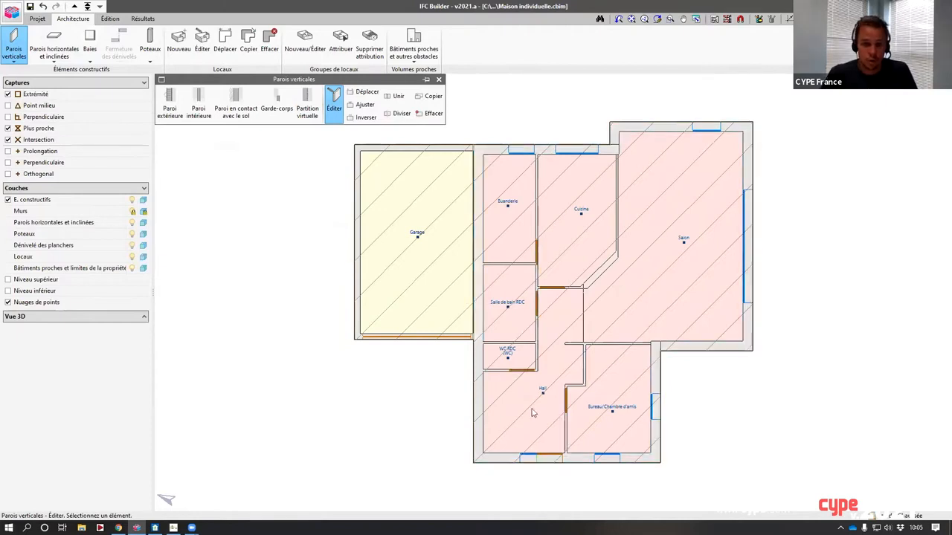
click(439, 80)
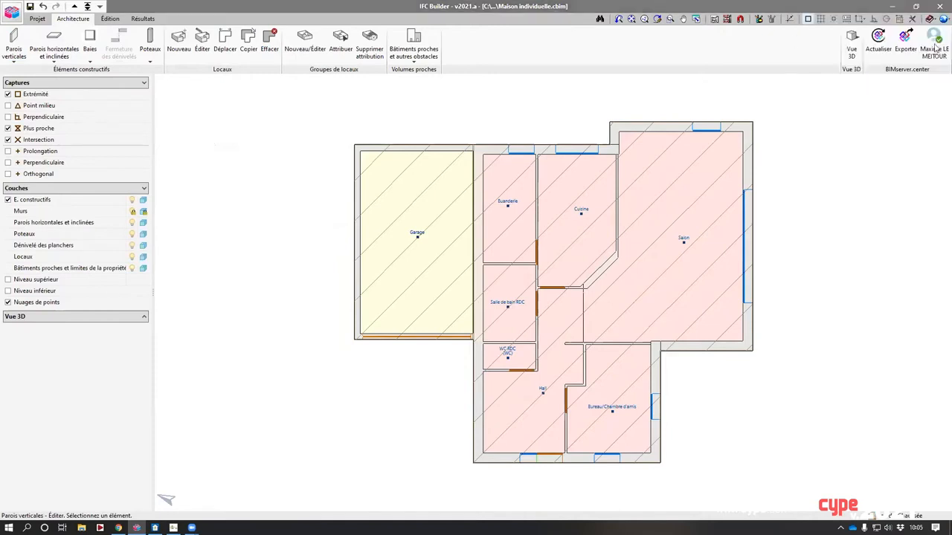
Link the IFC export to a new BIMserver.center project "Présentation RE2020", type Tests, visibility "Visible sur BIMserver.center", collaboration requests "Ouvert"
click(904, 46)
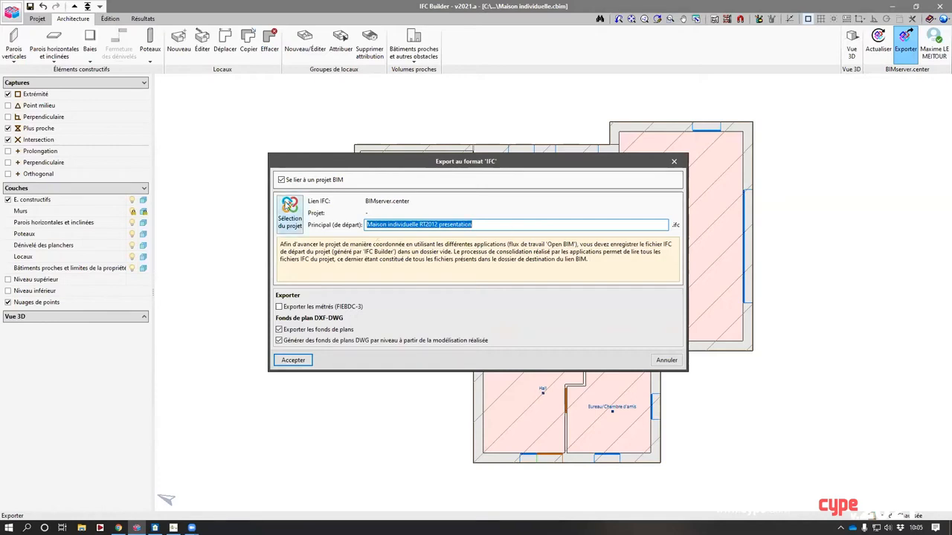
click(288, 209)
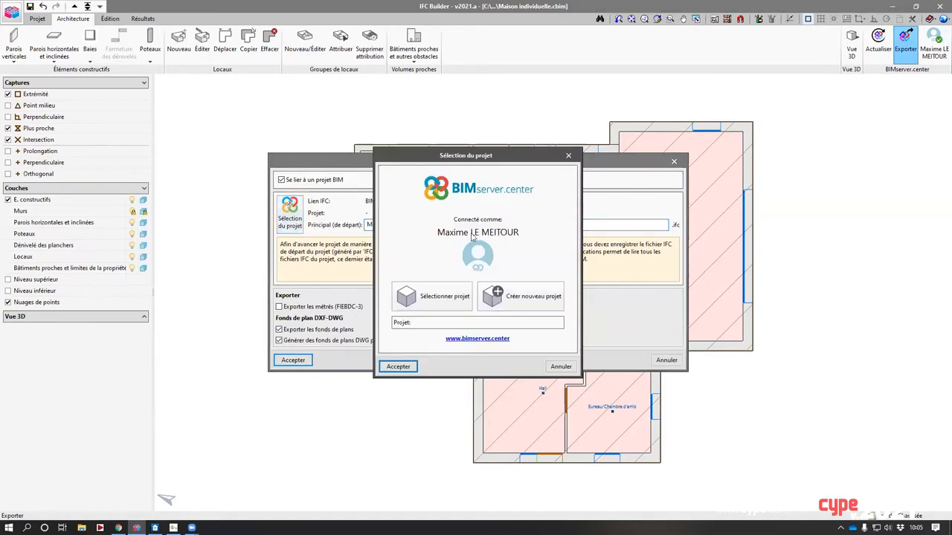
click(510, 297)
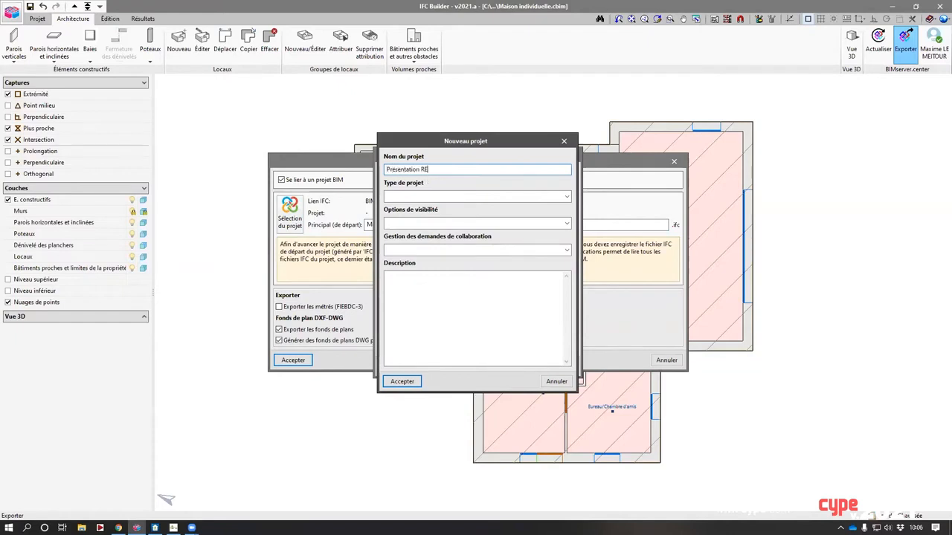
click(397, 197)
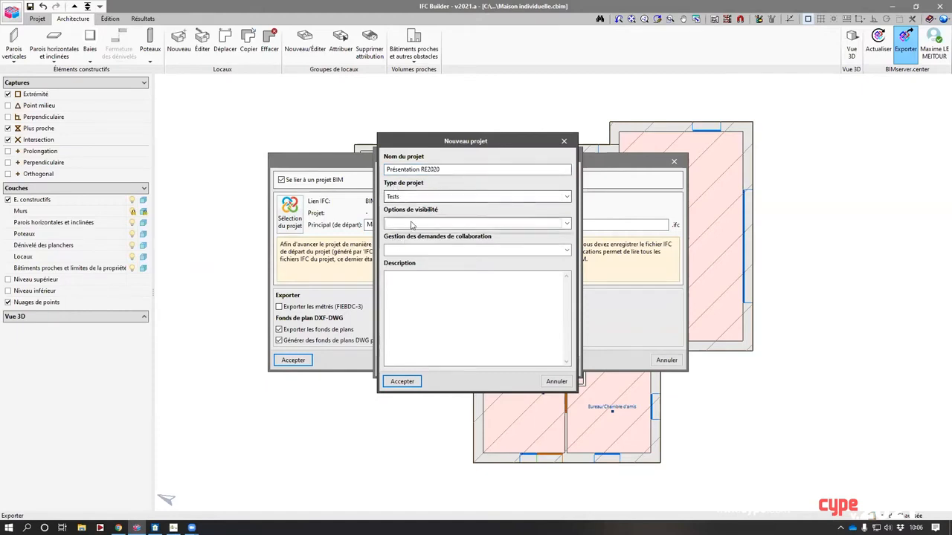
click(413, 223)
click(414, 231)
click(415, 249)
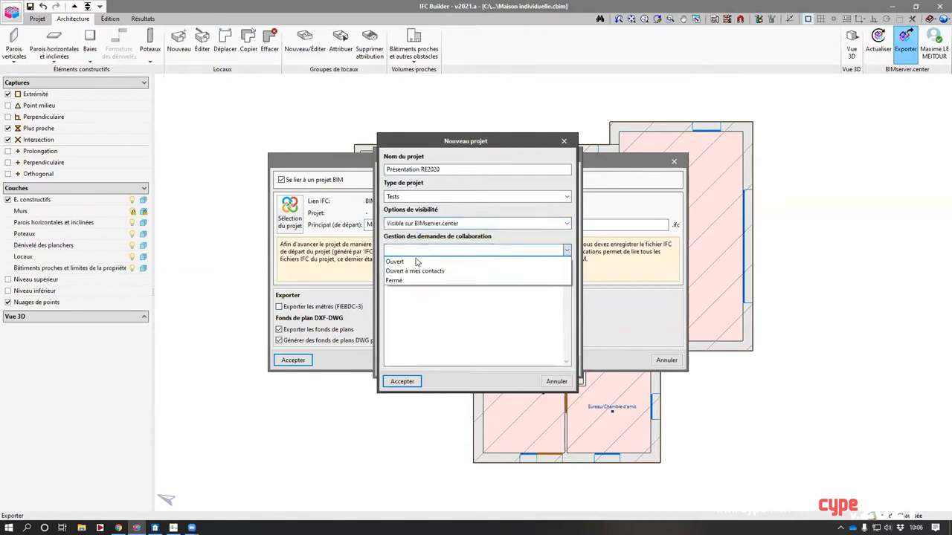
click(438, 260)
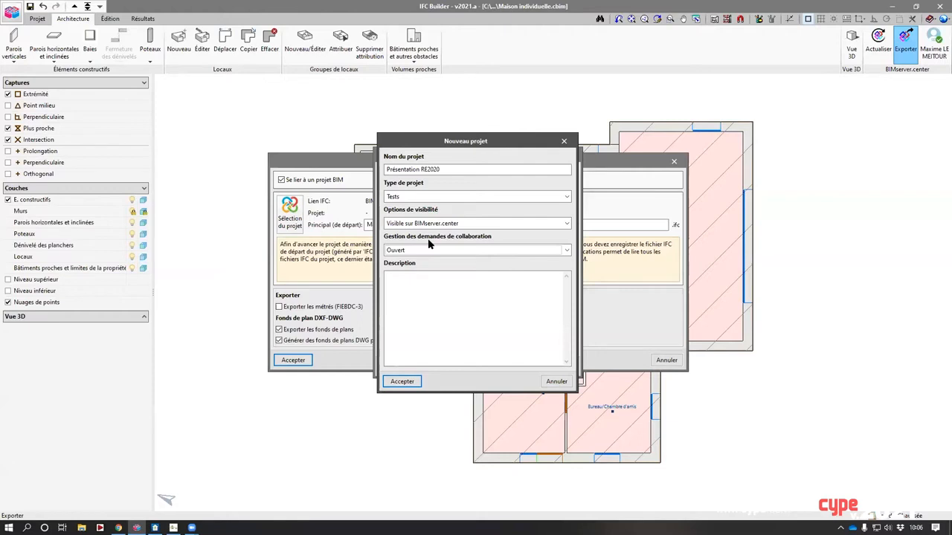
click(403, 381)
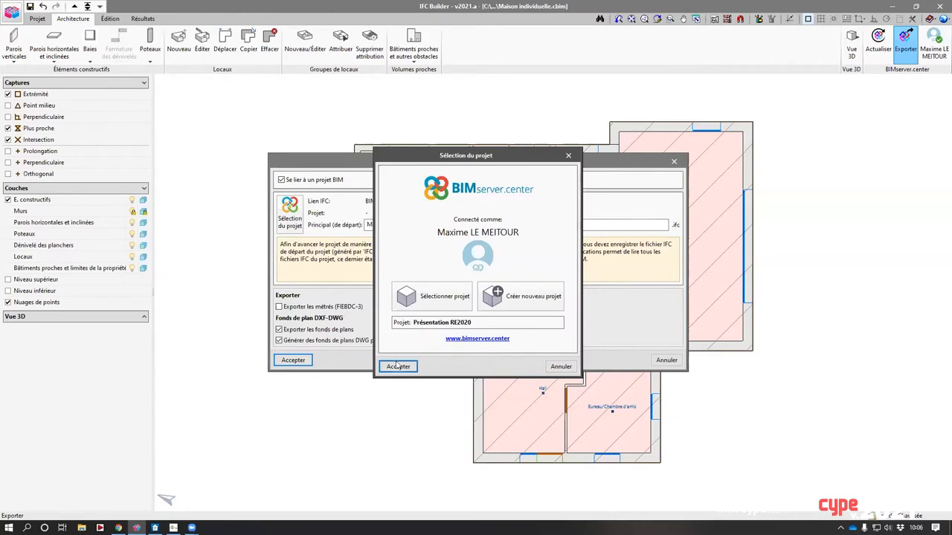
click(398, 367)
Name the exported IFC file "Modèle architectural", include the FIEBDC-3 quantities and complete the export
drag(476, 226, 240, 227)
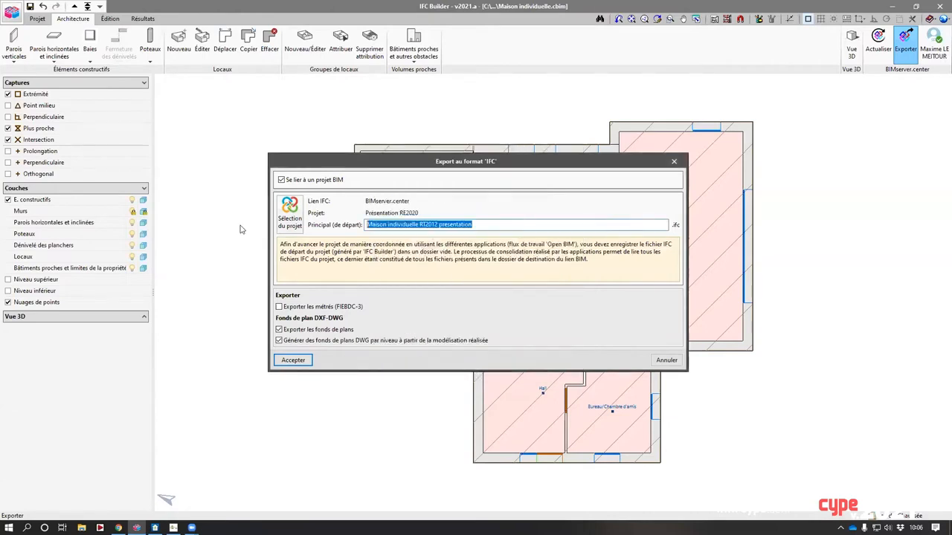
text(Im)
key(BackSpace)
key(BackSpace)
text(M)
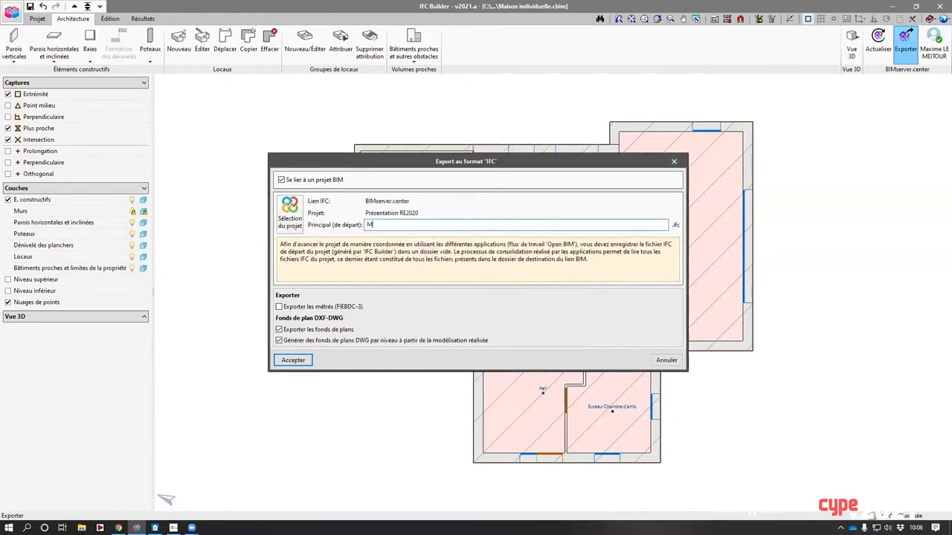
text(odèle architectural)
click(309, 307)
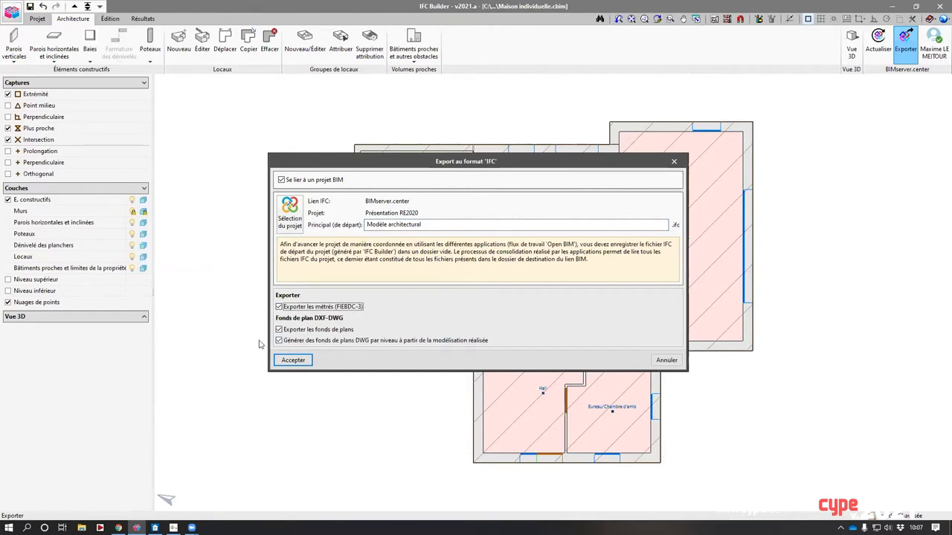
click(293, 360)
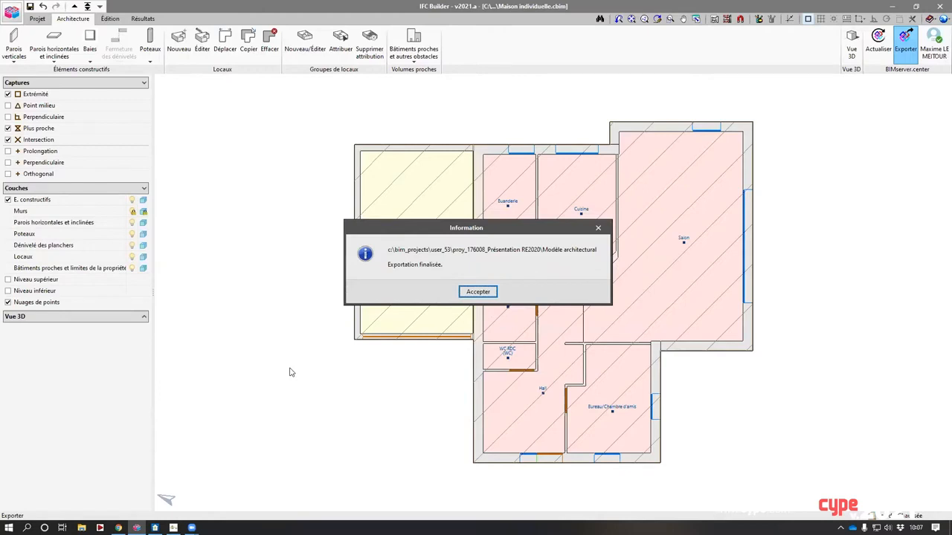
click(478, 291)
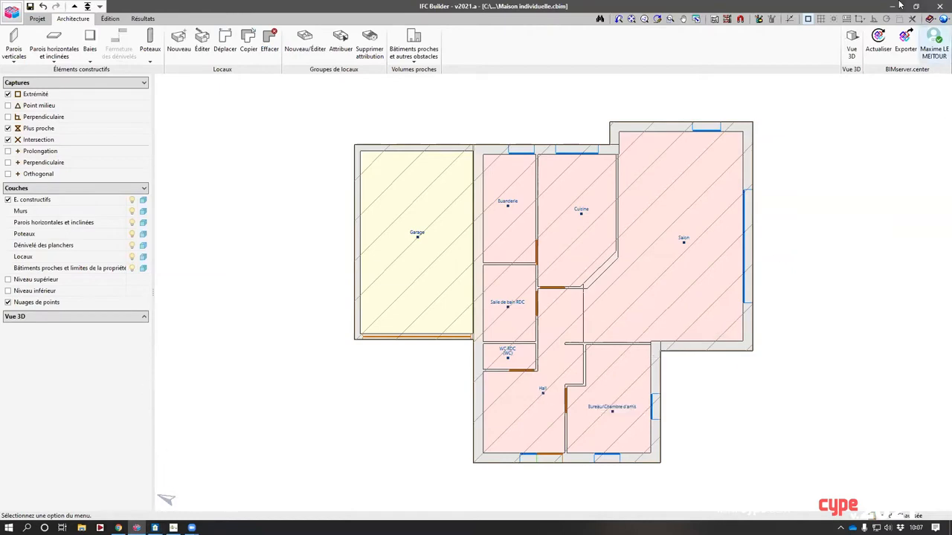
Switch to CYPETHERM RE2020, save the current job and create a new one named "Présentation RE2020 - Energie"
click(893, 6)
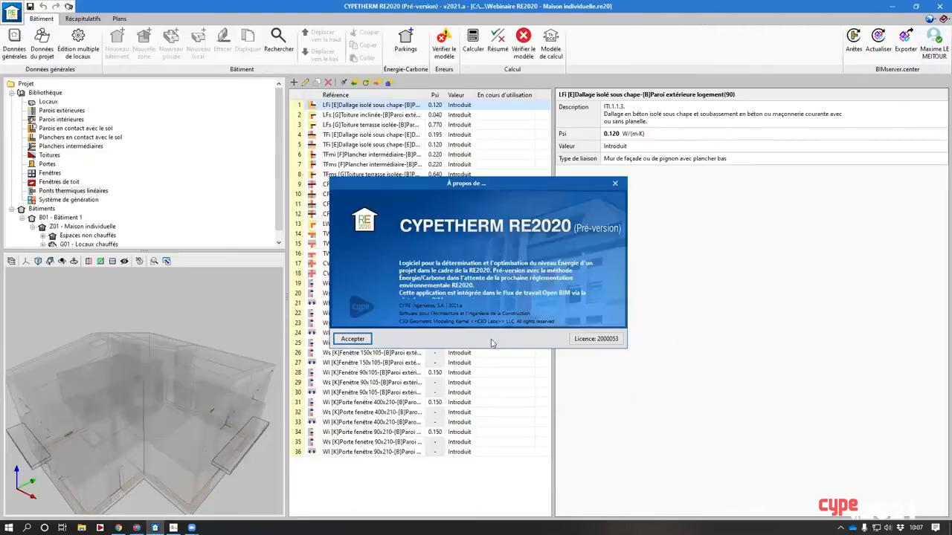
click(614, 184)
click(11, 13)
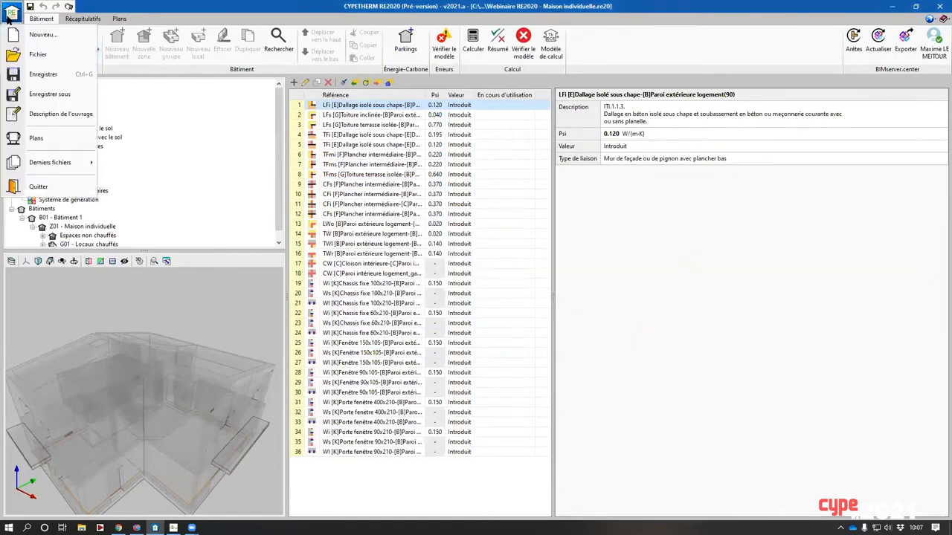
click(35, 40)
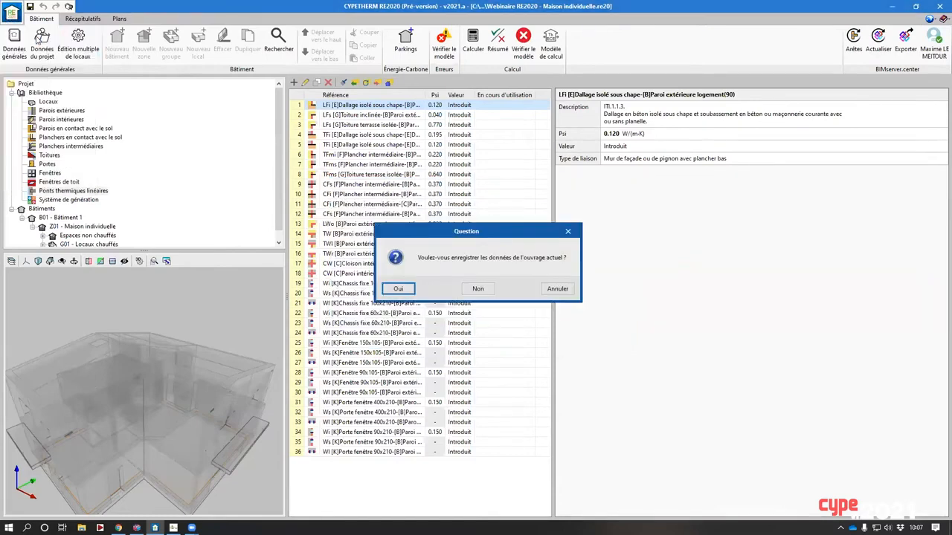
click(408, 290)
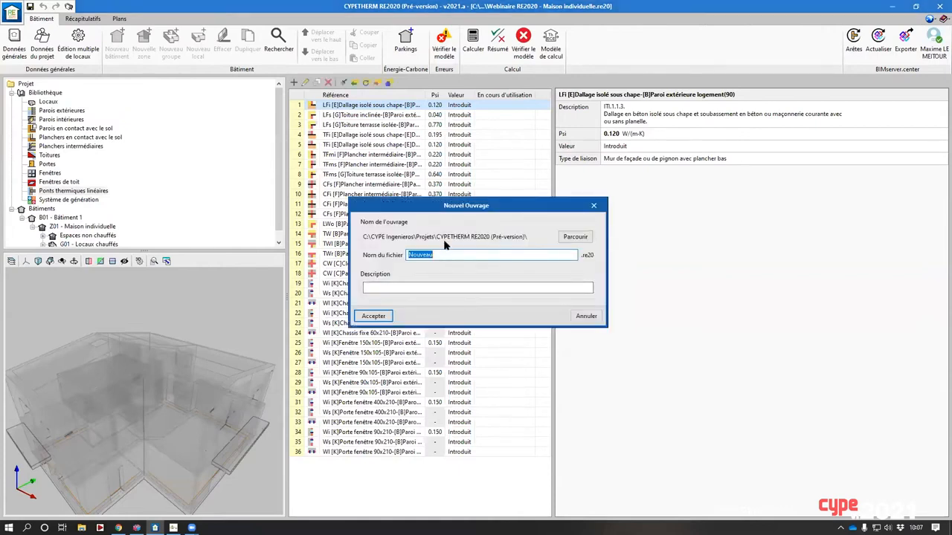
text(Présentation RE2020 - Energie)
key(Tab)
key(Return)
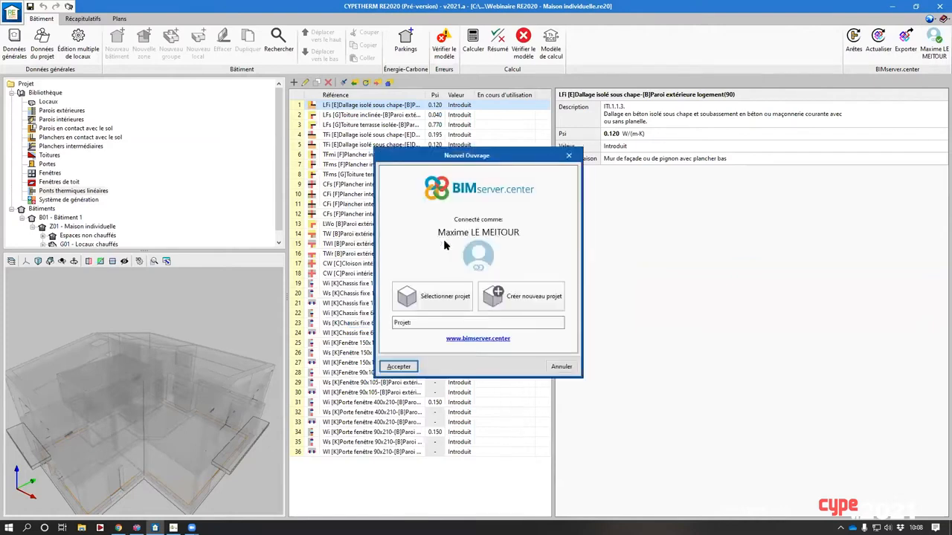
Link the new job to the existing BIMserver.center project "Présentation RE2020"
click(453, 305)
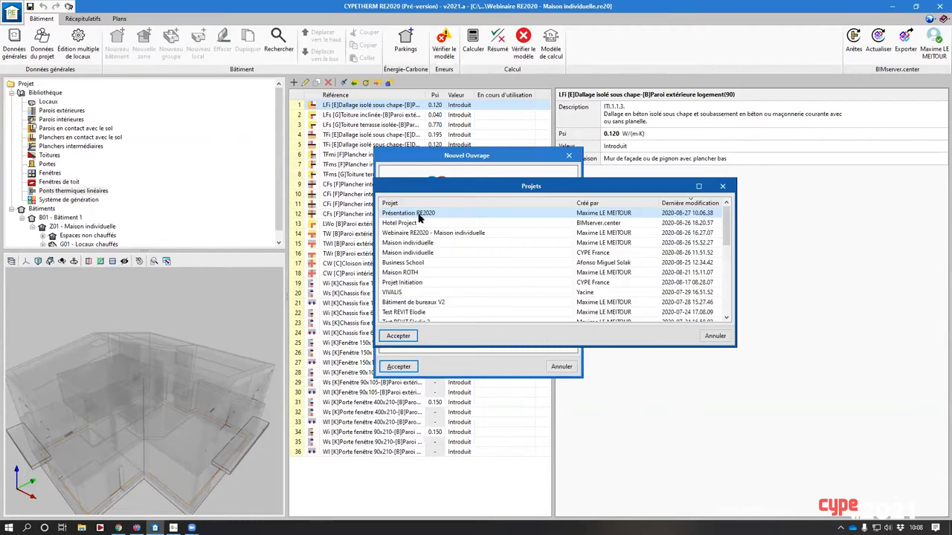
click(399, 336)
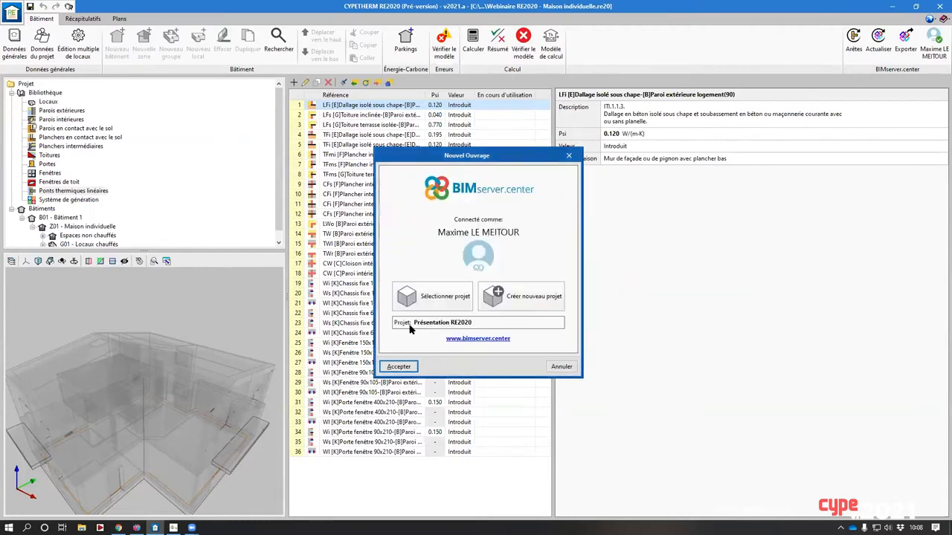
click(402, 366)
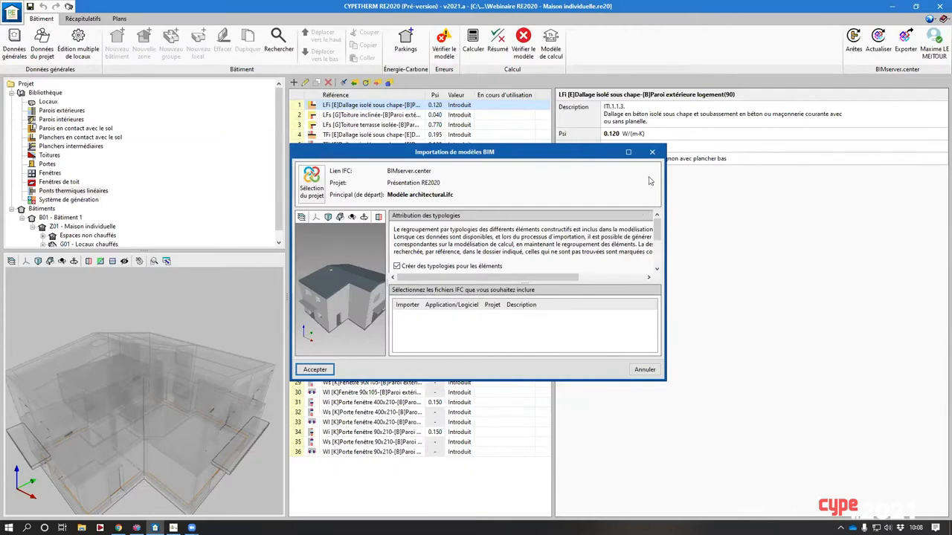
Preview the house in the BIM import settings and import "Modèle architectural.ifc" with the preset typology, edge, shadow and DXF options
click(629, 152)
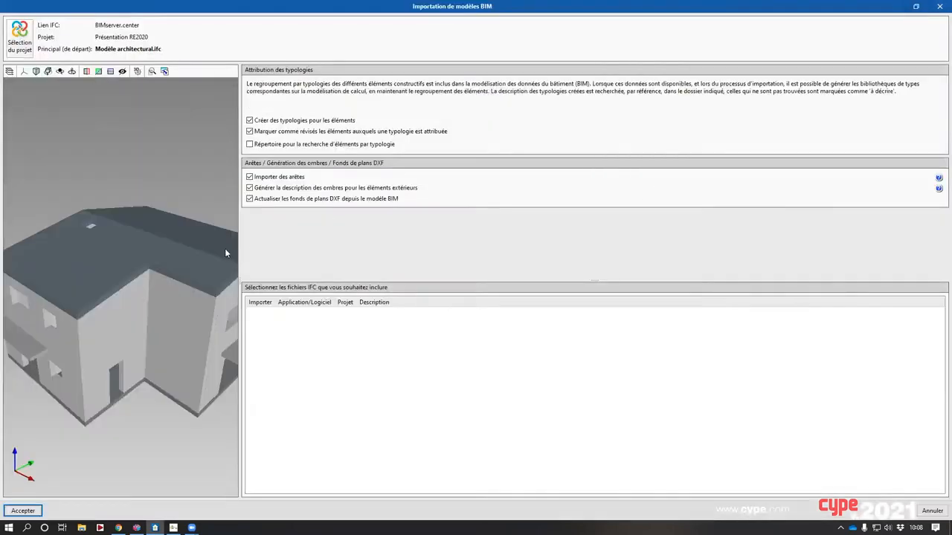
drag(240, 240, 367, 240)
middle_drag(233, 282, 226, 307)
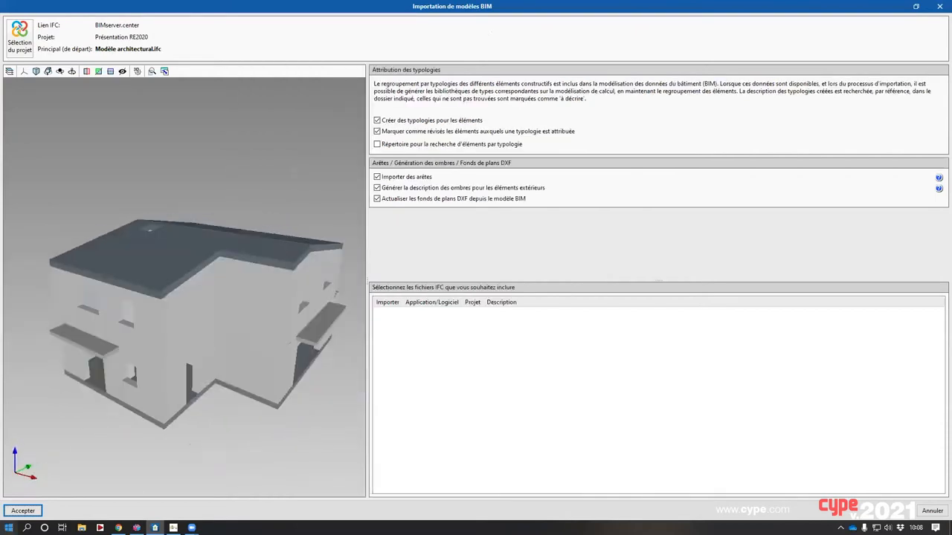
click(23, 511)
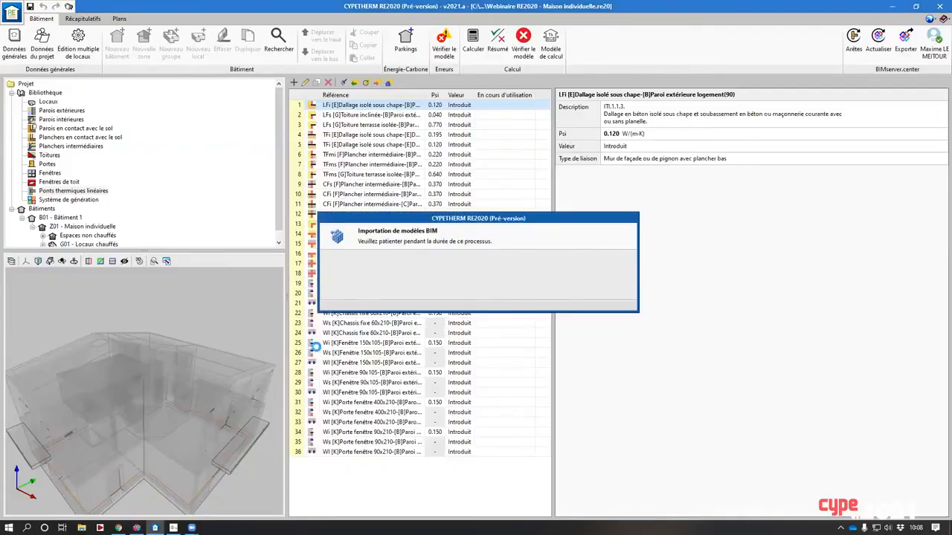
click(469, 290)
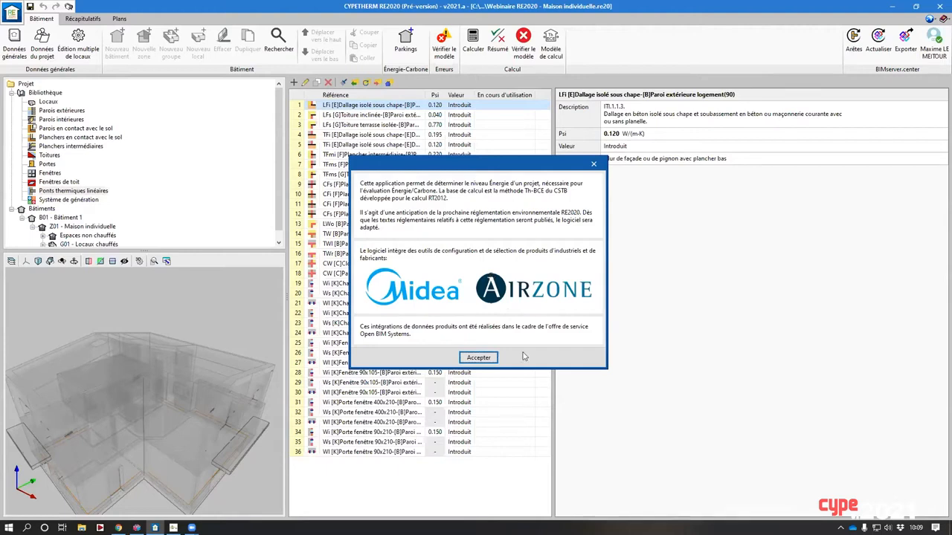
click(480, 359)
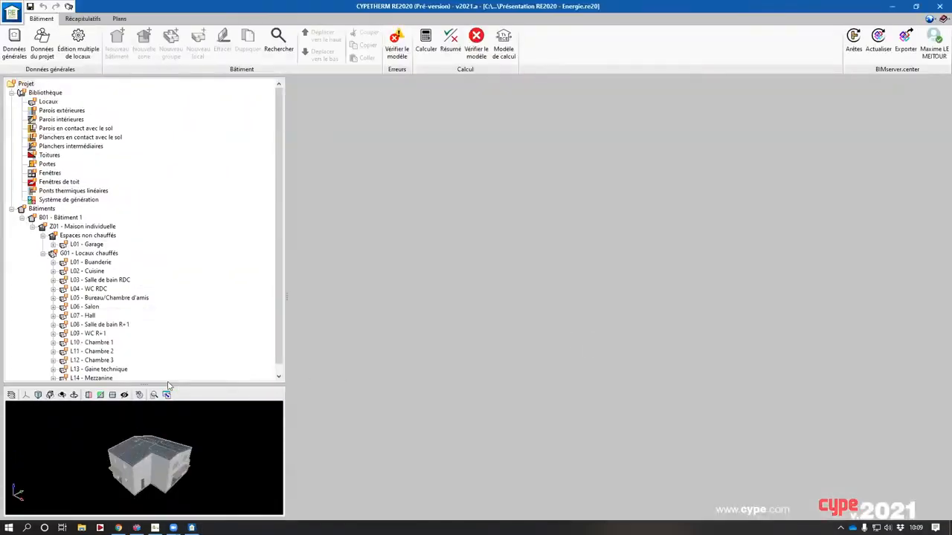
Enable improved ambient lighting (SSAO) in the 3D view, enlarge the view and inspect the imported house from its garage side
click(139, 395)
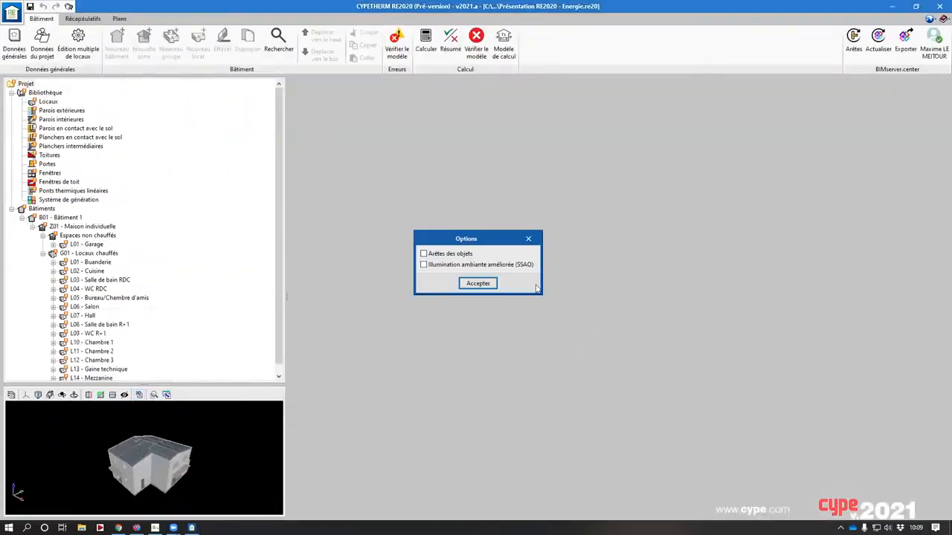
click(482, 266)
click(479, 281)
drag(194, 385, 213, 231)
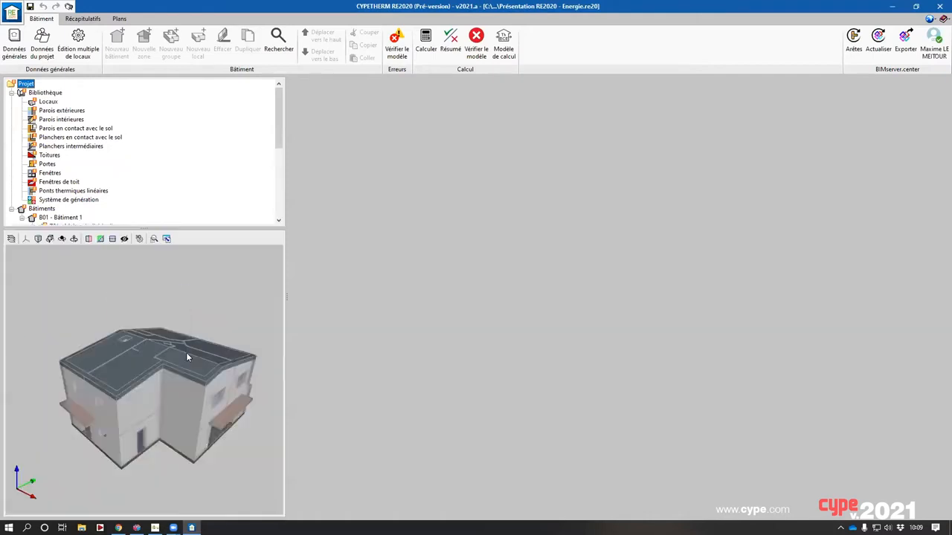
scroll(186, 352, up, 3)
scroll(179, 378, down, 3)
drag(179, 379, 212, 390)
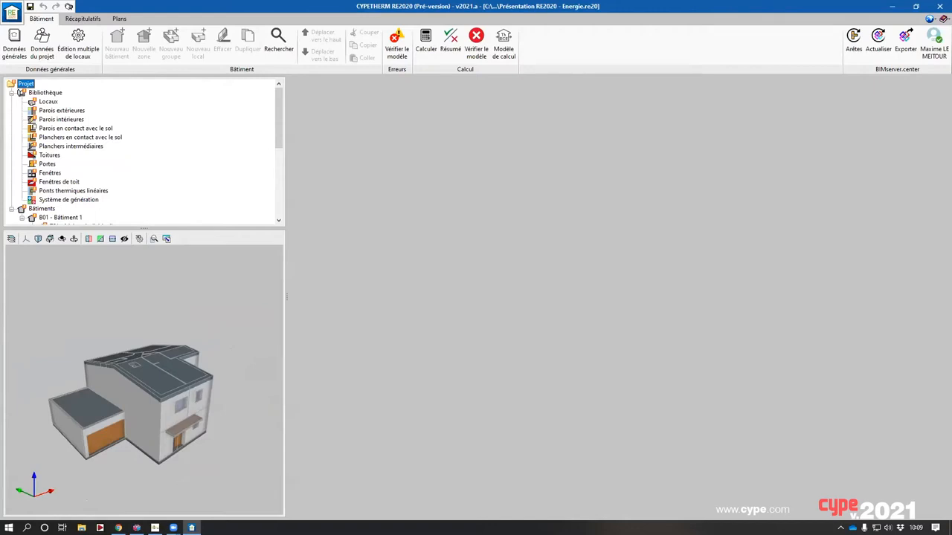
Set the general data to the Gard département and data entry for the calculation of Bbio, Cep and Tic
click(14, 45)
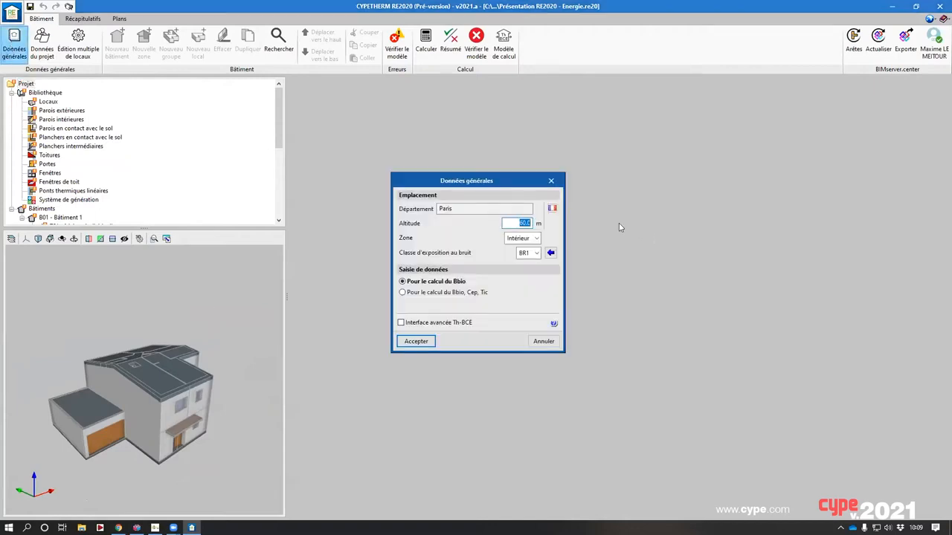
click(552, 208)
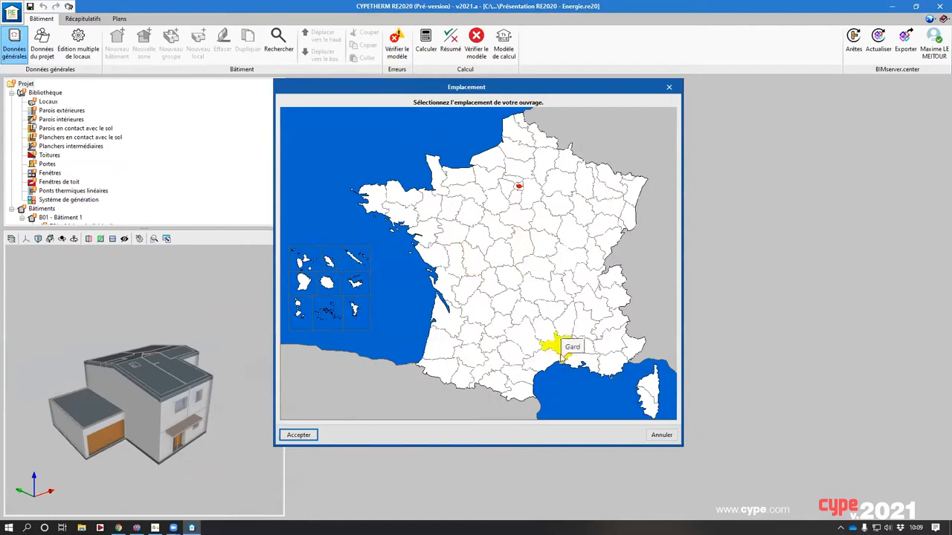
click(562, 355)
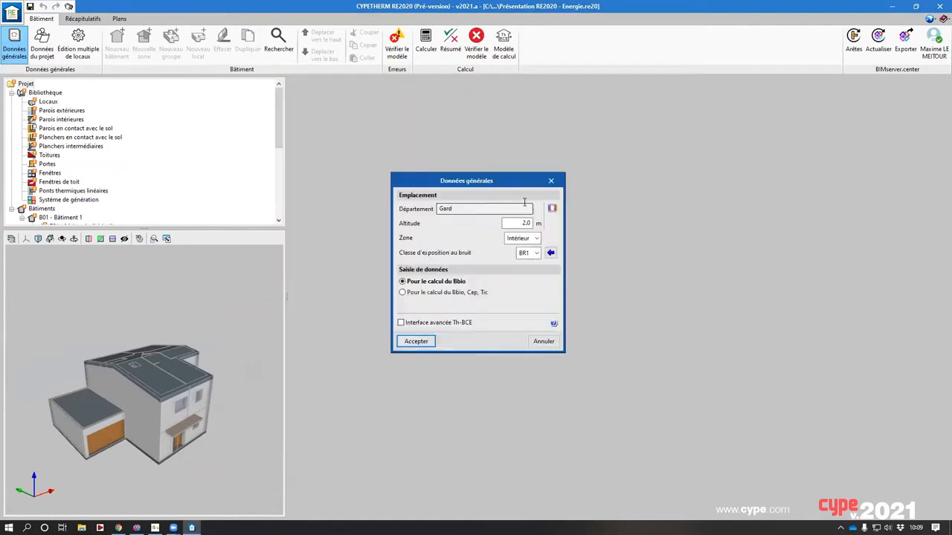
click(440, 293)
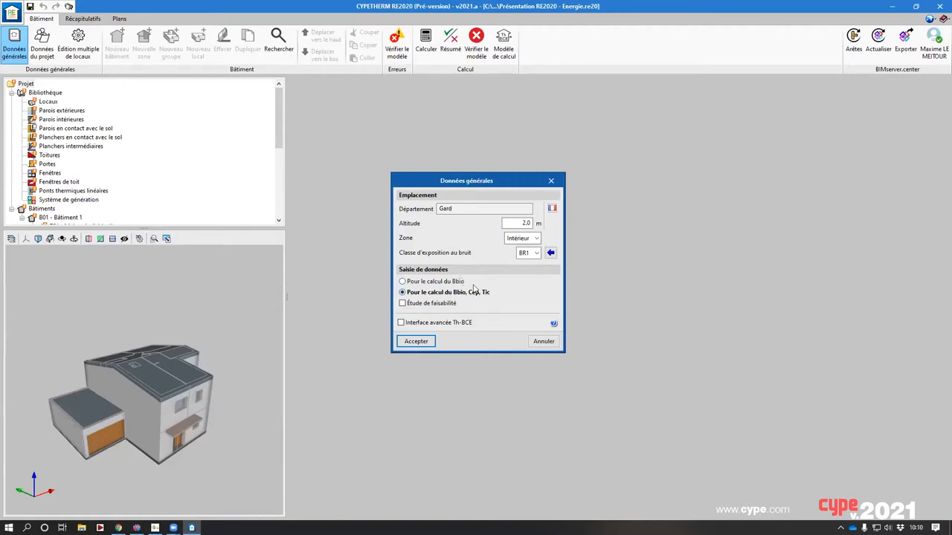
key(Return)
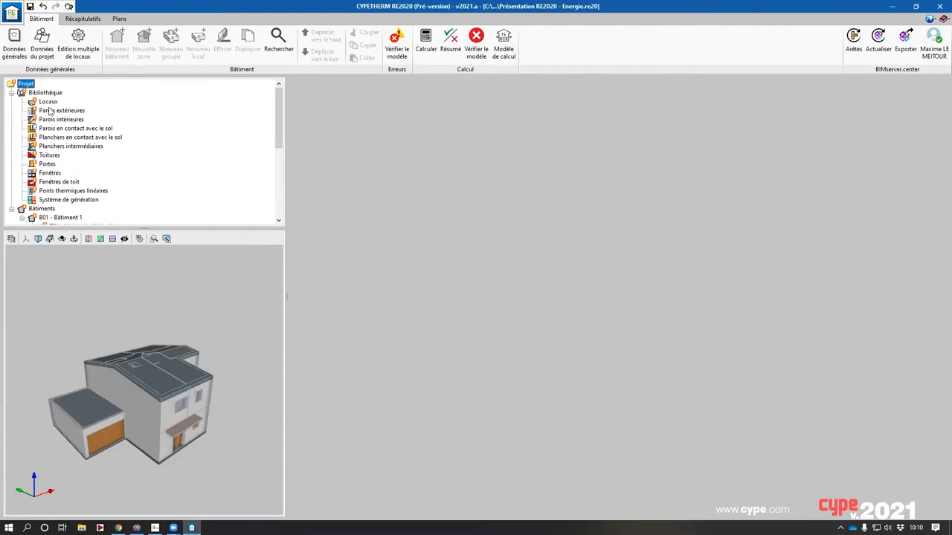
Define the Chambre room type in the library as "Chauffé / considéré chauffé" with "Sommeil" occupation
drag(119, 226, 119, 294)
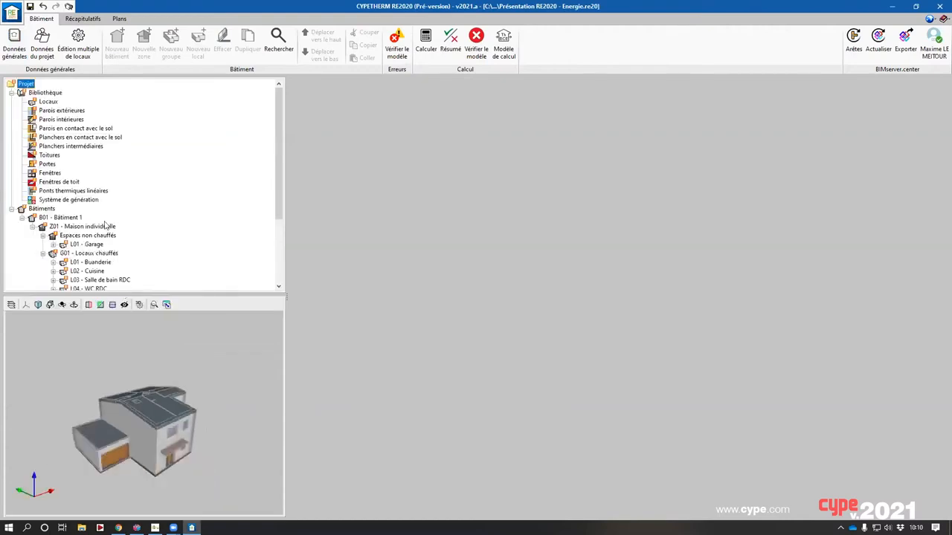
click(47, 101)
double_click(398, 109)
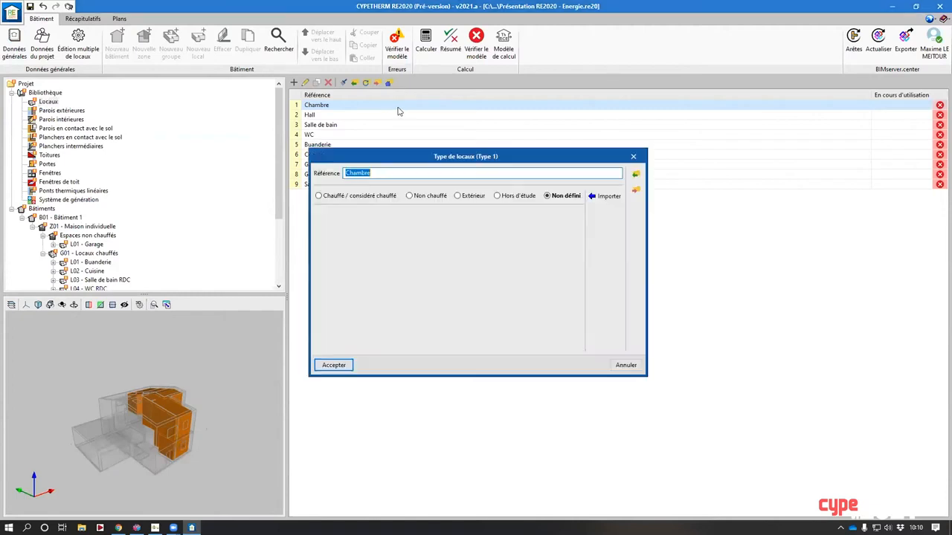
click(358, 198)
click(478, 215)
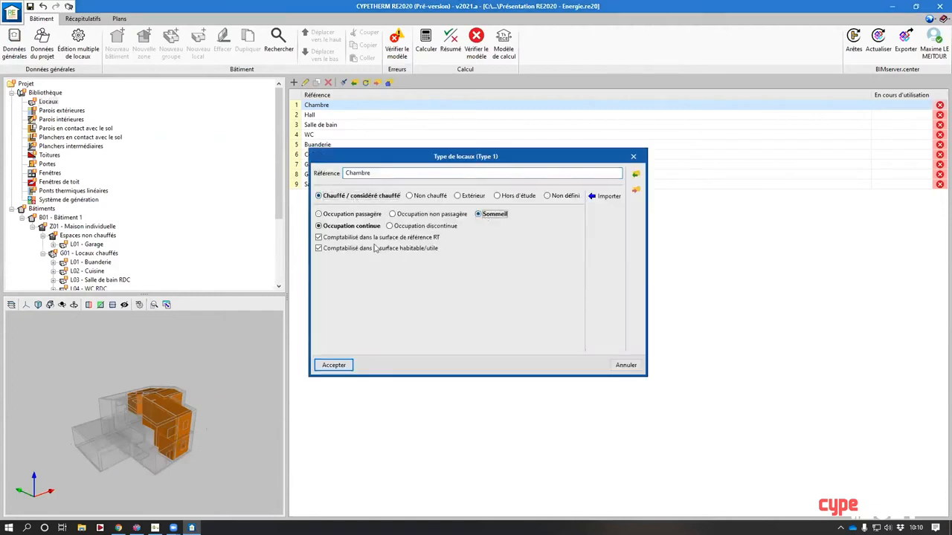
key(Return)
Define the Hall and Salle de bain room types as "Chauffé / considéré chauffé" with "Occupation passagère"
double_click(316, 116)
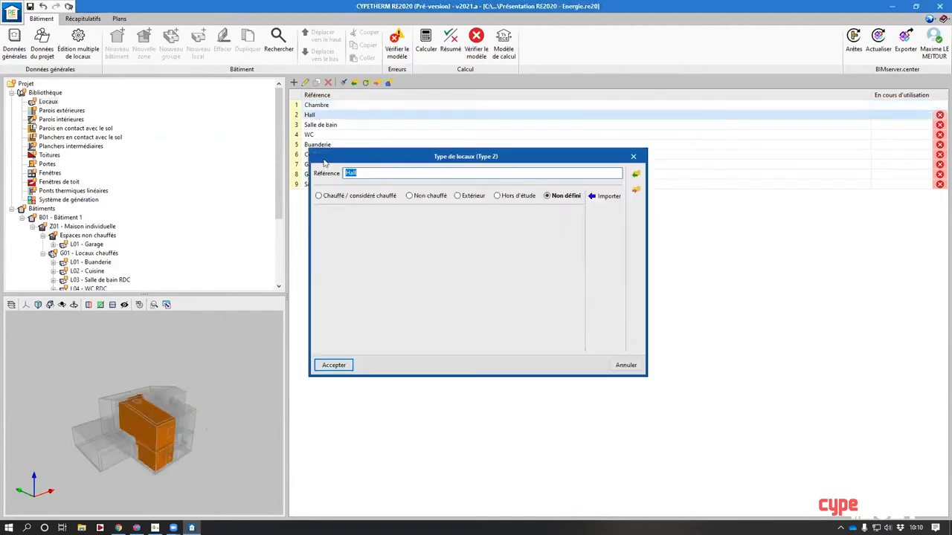
click(353, 195)
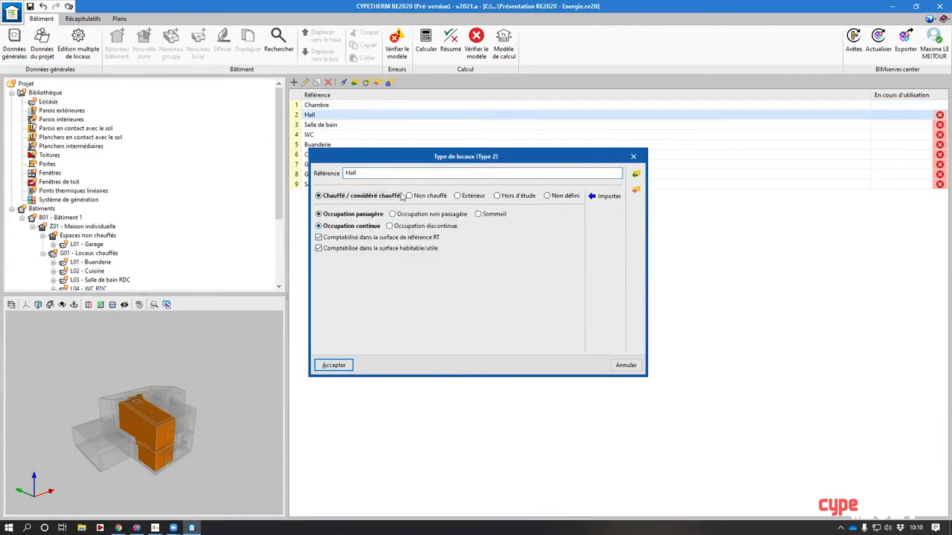
key(Return)
double_click(326, 126)
click(363, 195)
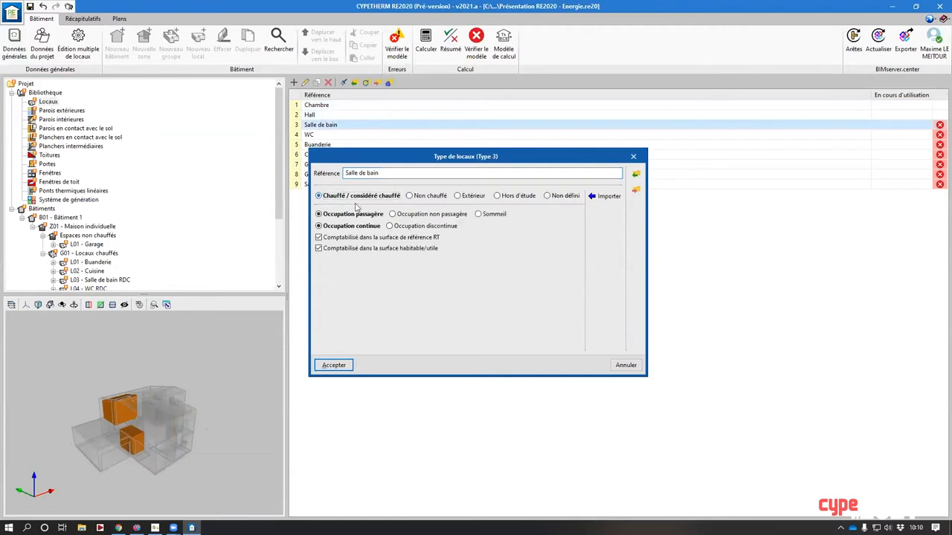
key(Return)
Define the WC and Buanderie room types as "Chauffé / considéré chauffé" with "Occupation passagère"
double_click(336, 136)
click(359, 195)
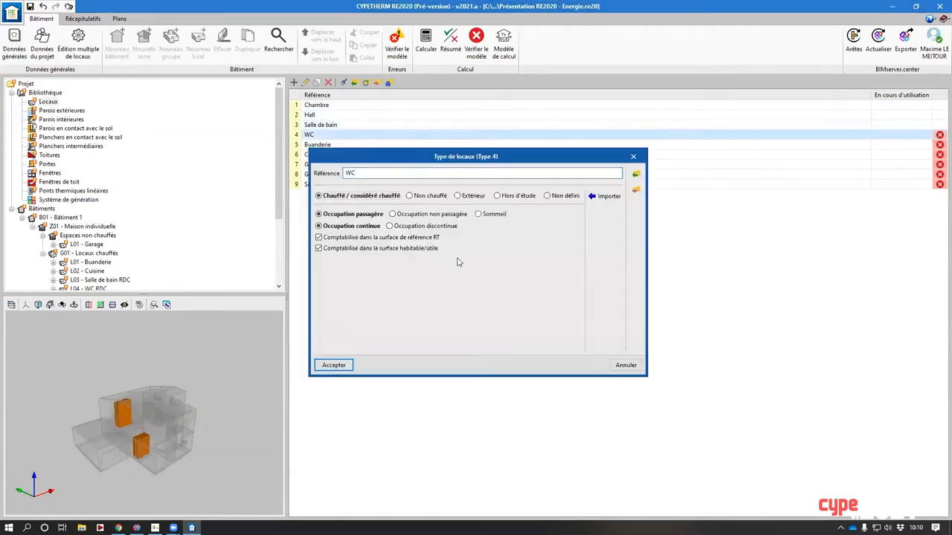
key(Return)
double_click(327, 147)
click(345, 196)
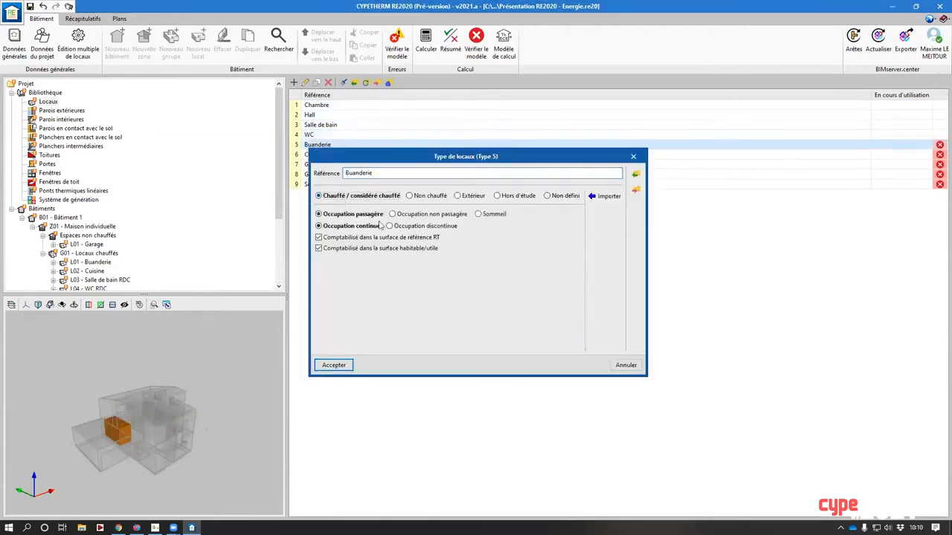
key(Return)
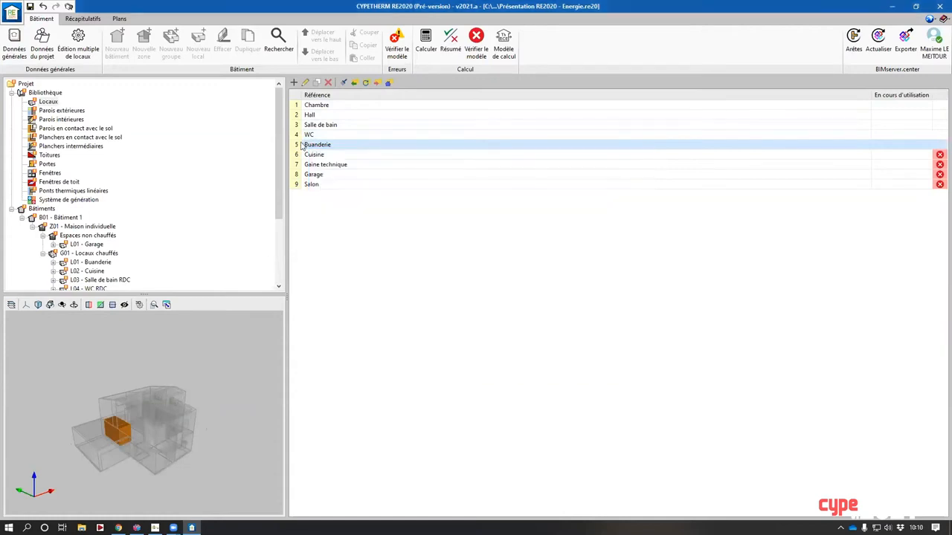
Define the Cuisine room type as "Chauffé / considéré chauffé", keeping the default occupation options
double_click(315, 157)
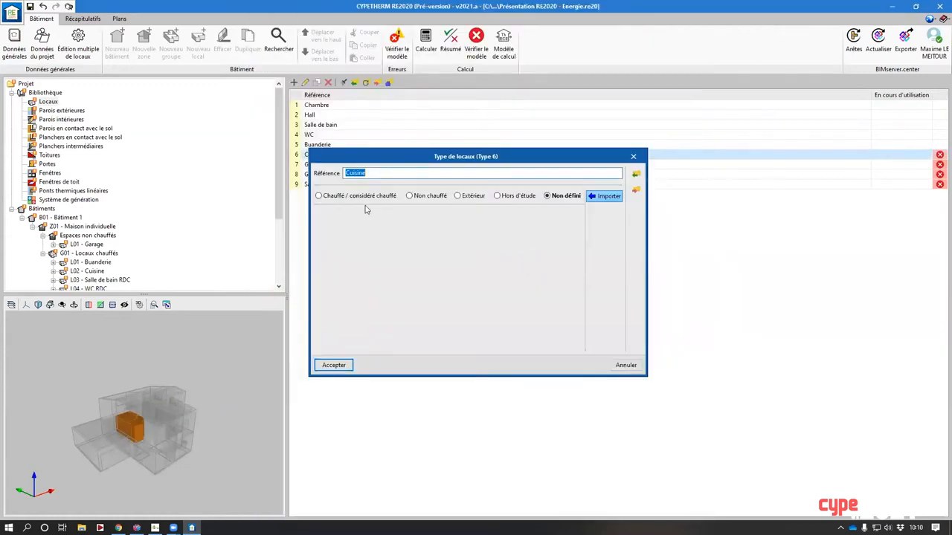
click(363, 196)
key(Return)
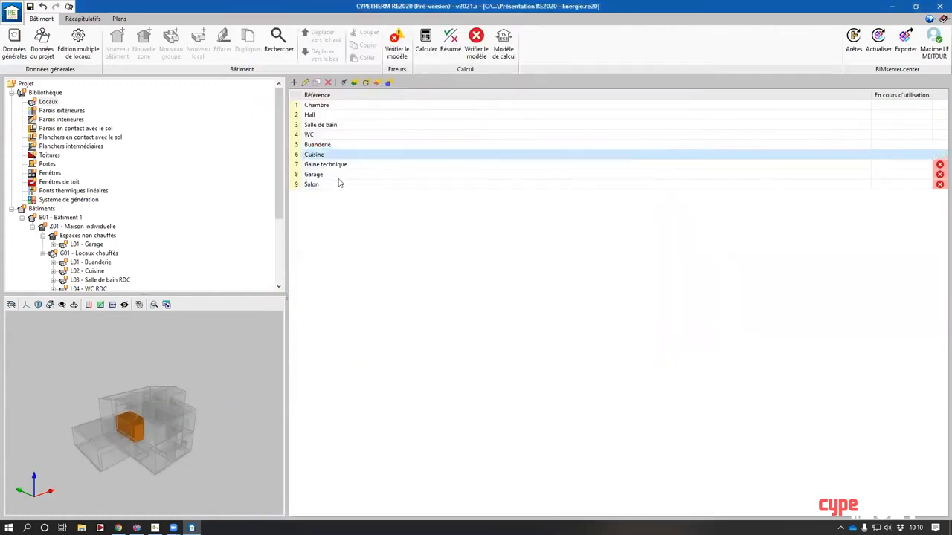
Define the Gaine technique room type as "Chauffé / considéré chauffé" and exclude it from the "surface habitable/utile"
double_click(335, 165)
click(346, 197)
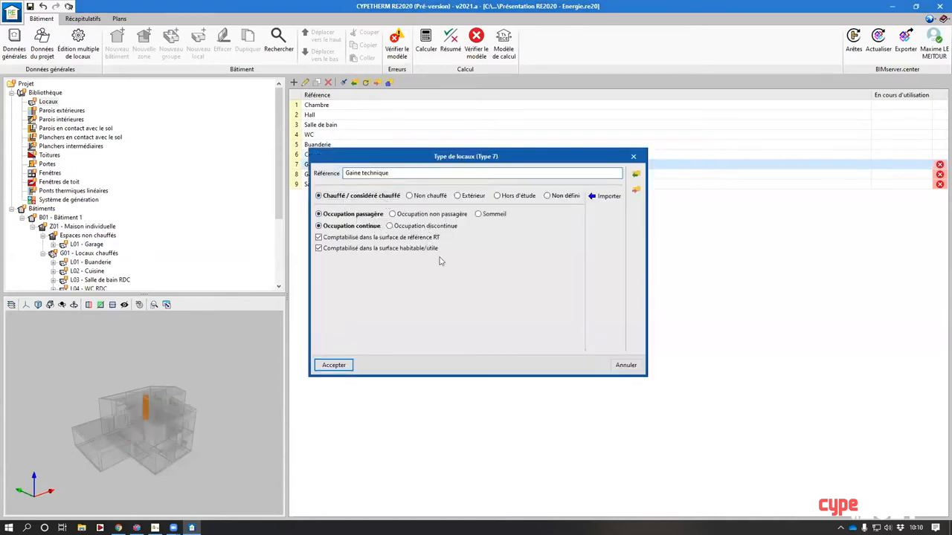
key(Return)
double_click(319, 165)
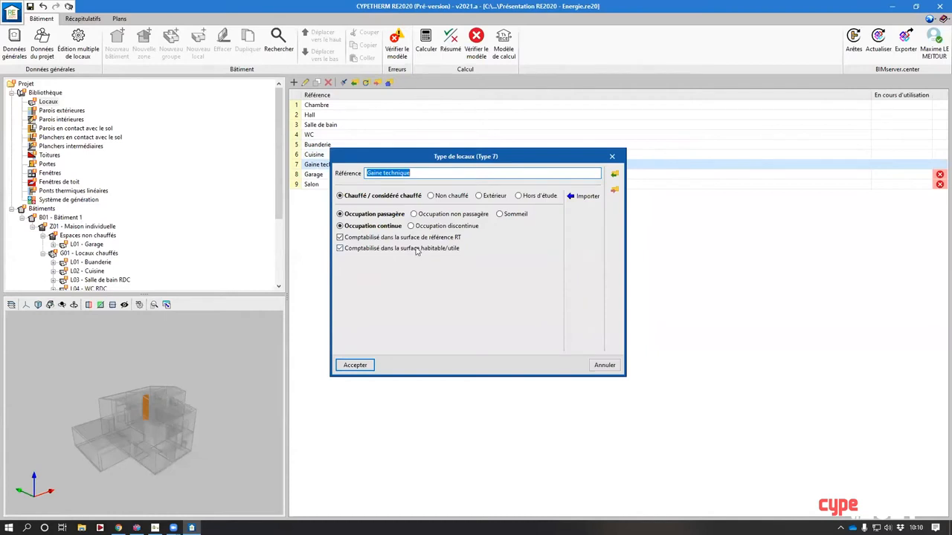
click(340, 249)
key(Return)
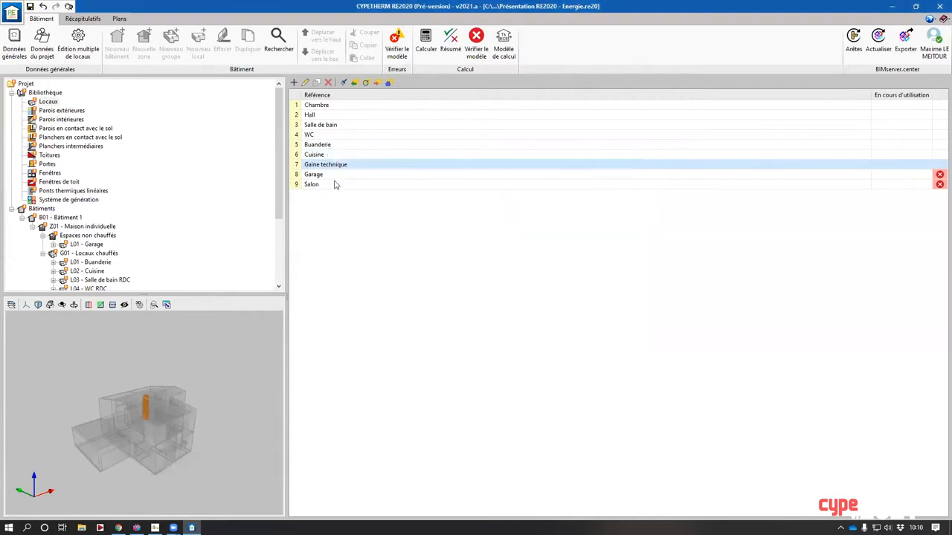
Define the Garage room type as "Non chauffé" with "Petites ouvertures de ventilation", excluded from the "surface de référence RT"
double_click(334, 175)
click(418, 197)
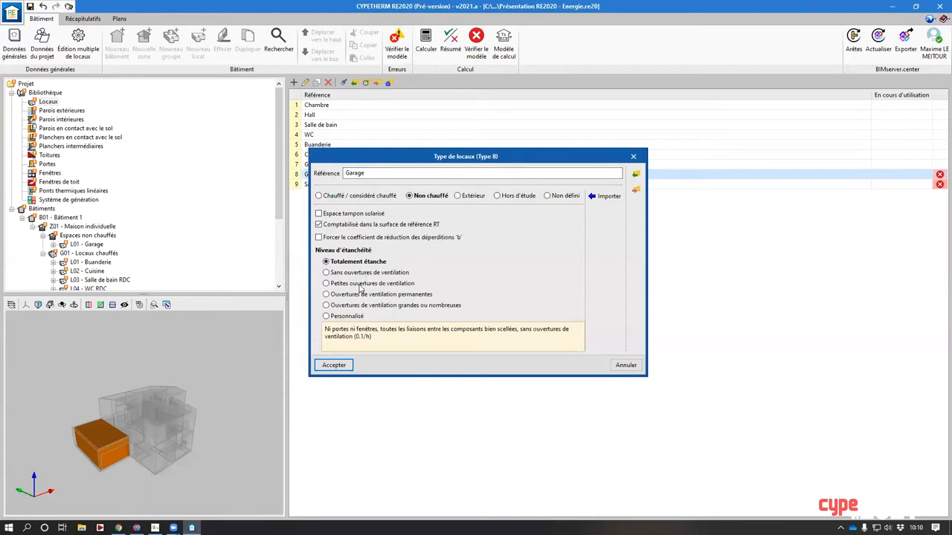
click(360, 285)
key(Return)
double_click(335, 179)
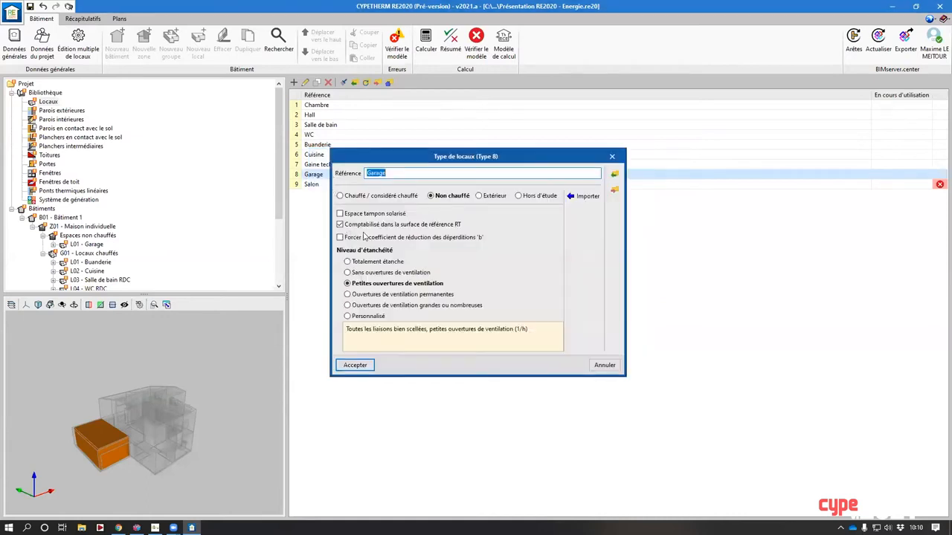
click(362, 226)
key(Return)
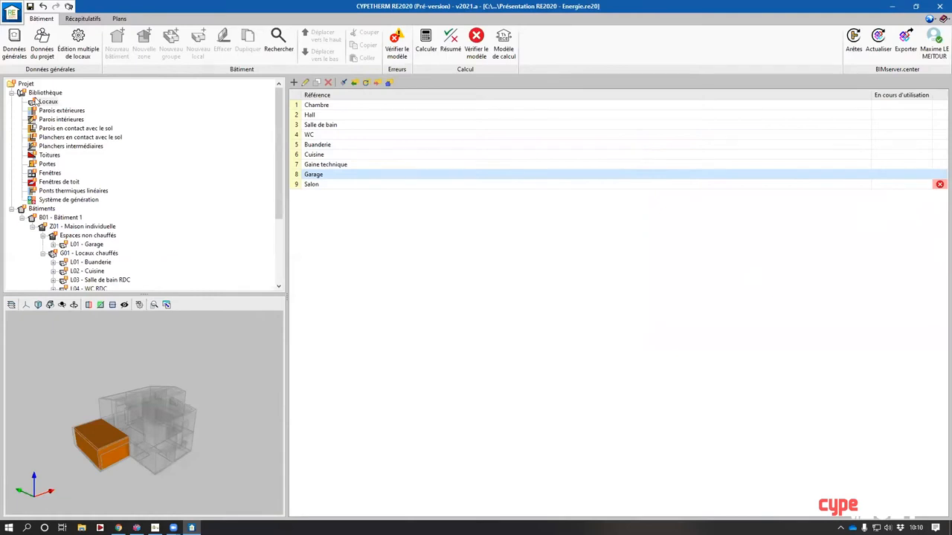
Define the Salon room type as "Chauffé / considéré chauffé" with "Occupation non passagère"
double_click(336, 185)
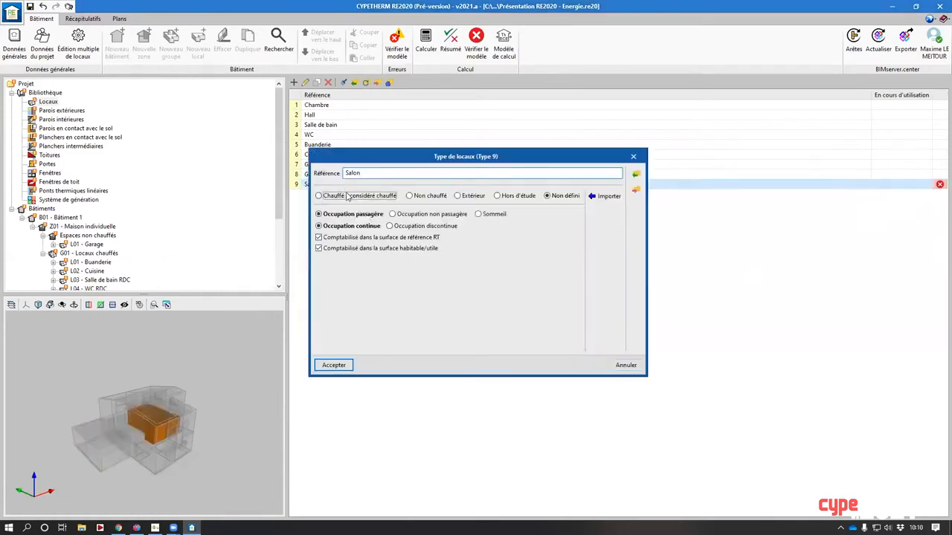
click(346, 195)
click(431, 215)
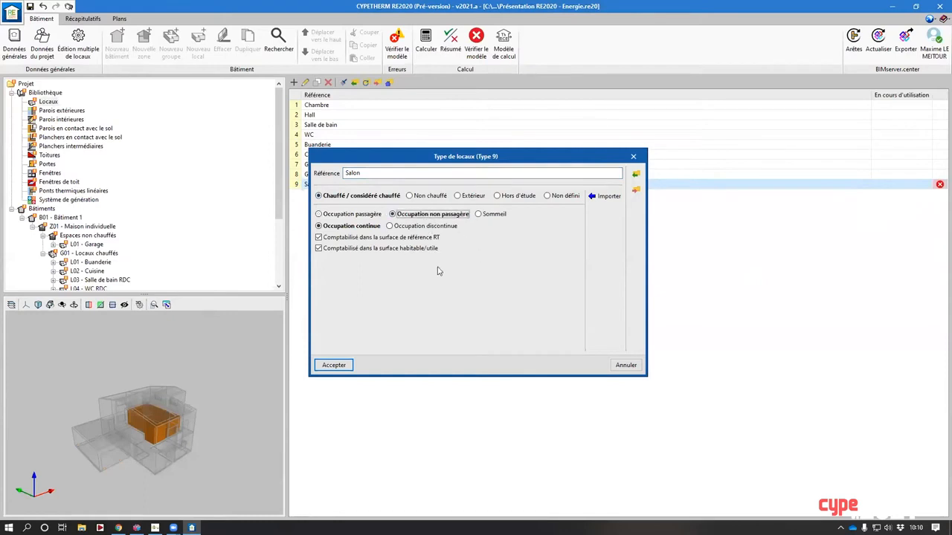
key(Return)
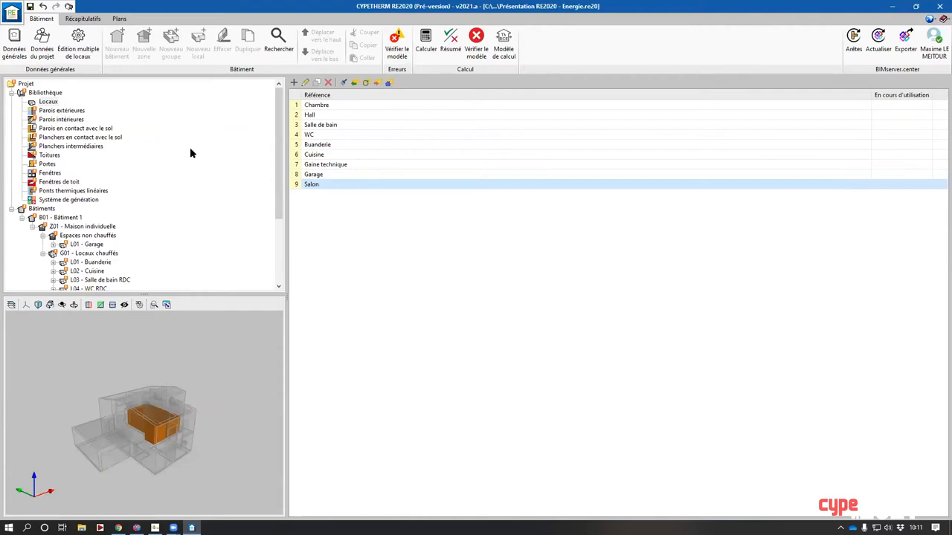
Add a 20 cm "Bétons caverneux, masse volumique nominale 1700" concrete layer from the RT 2012 materials to the exterior wall "Paroi extérieure logement"
click(54, 112)
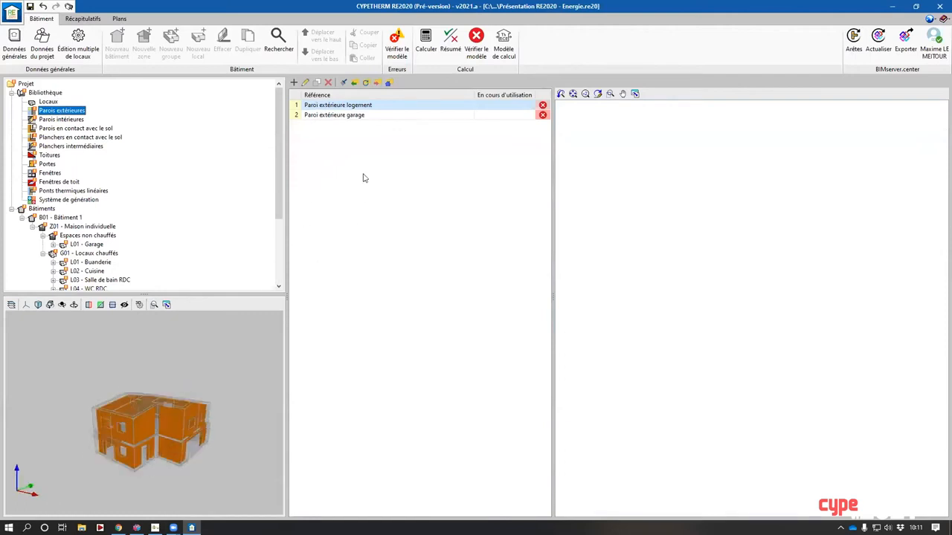
double_click(317, 105)
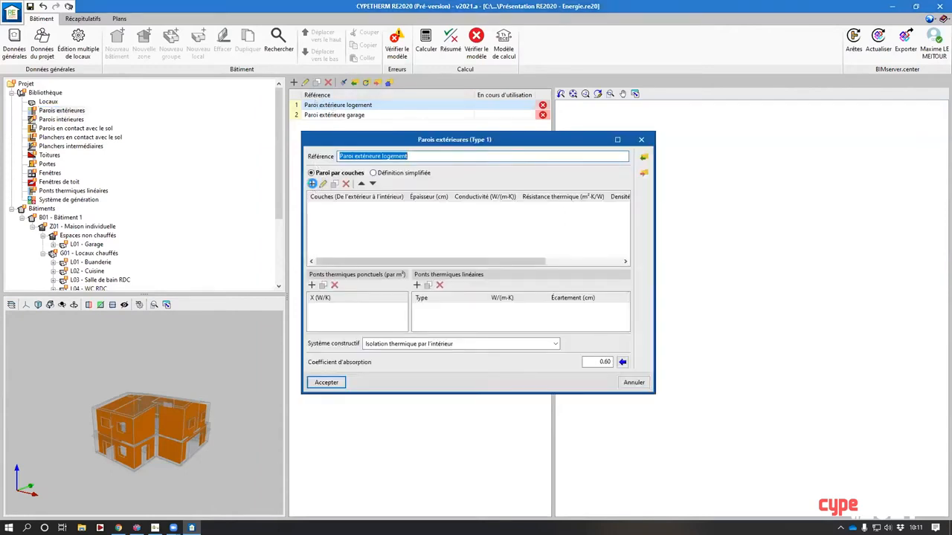
click(312, 184)
click(587, 187)
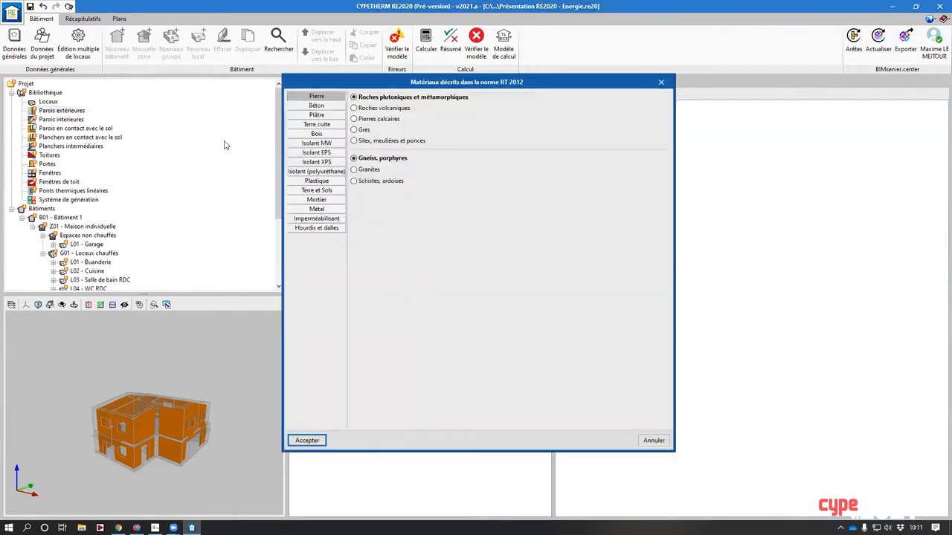
click(316, 106)
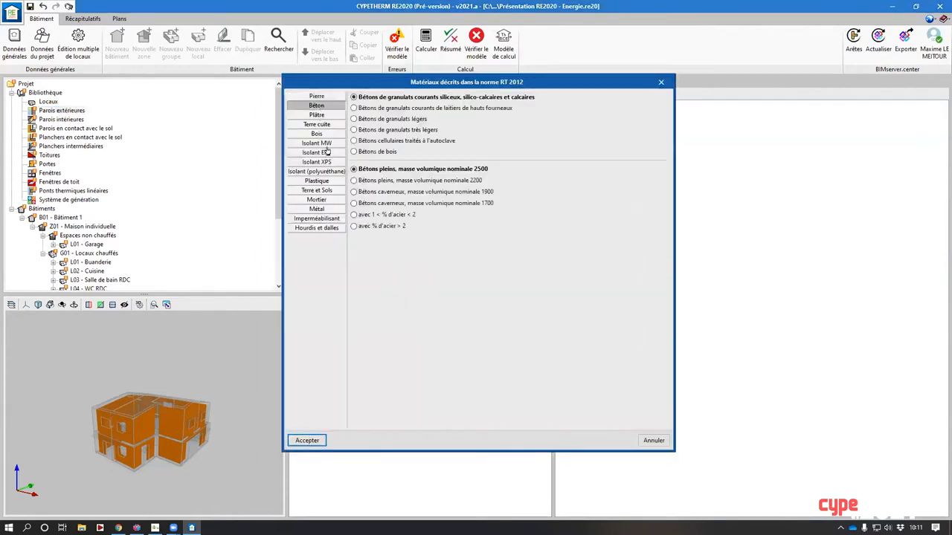
double_click(396, 203)
double_click(532, 223)
text(20)
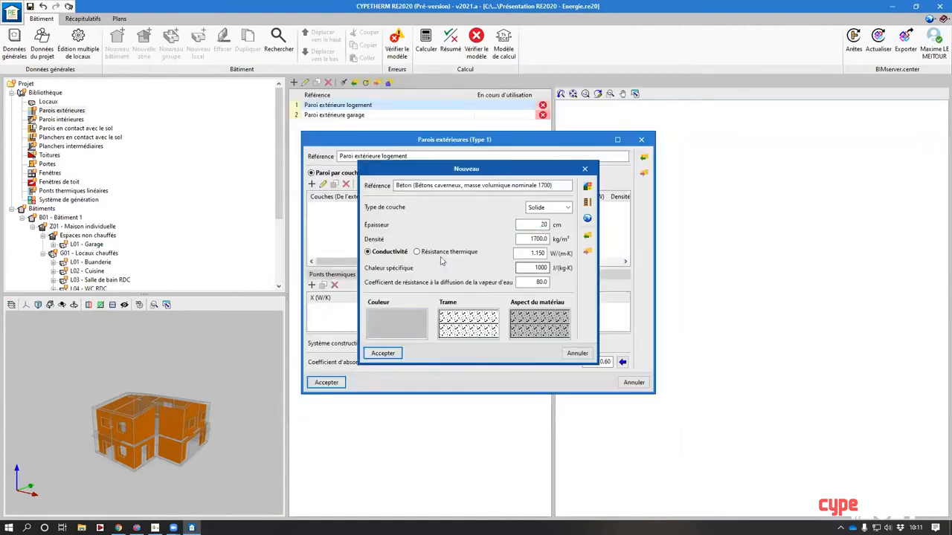
key(Return)
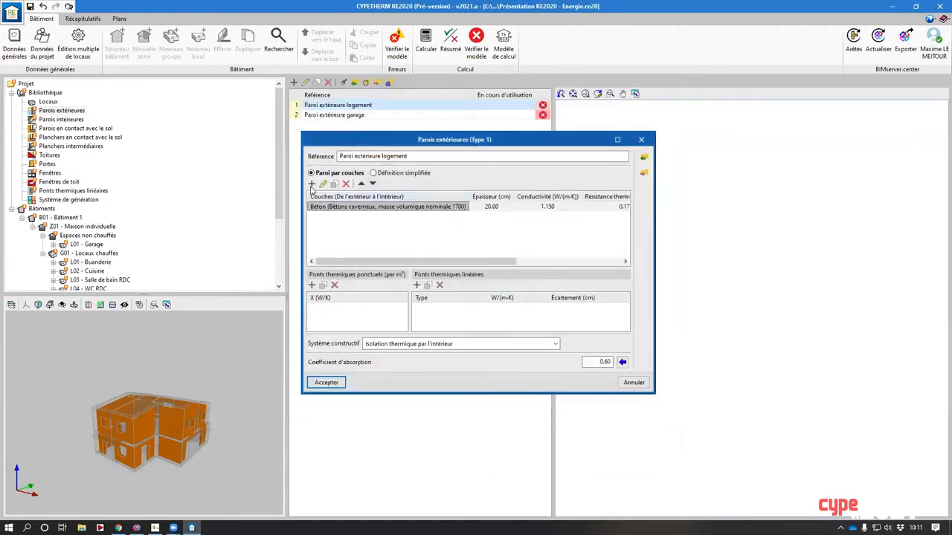
Add a 12 cm "Laines de verre (Masse volumique nominale 35)" insulation layer to the same exterior wall and save its composition
click(312, 185)
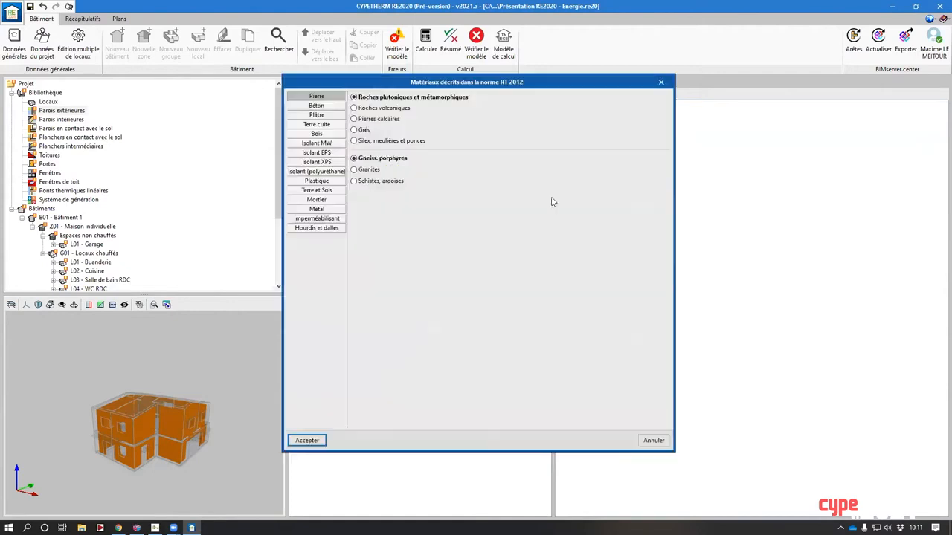
click(327, 145)
click(377, 110)
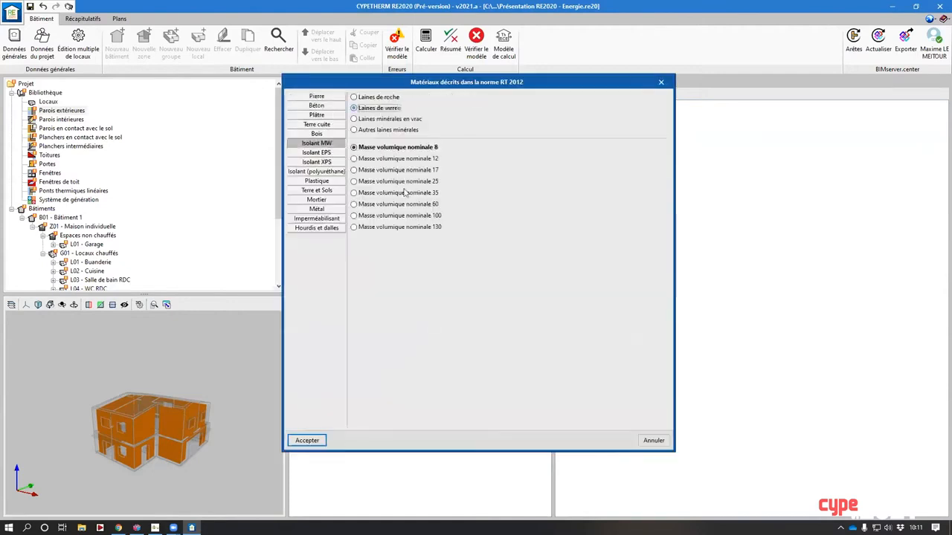
click(407, 194)
key(Return)
double_click(546, 225)
text(1)
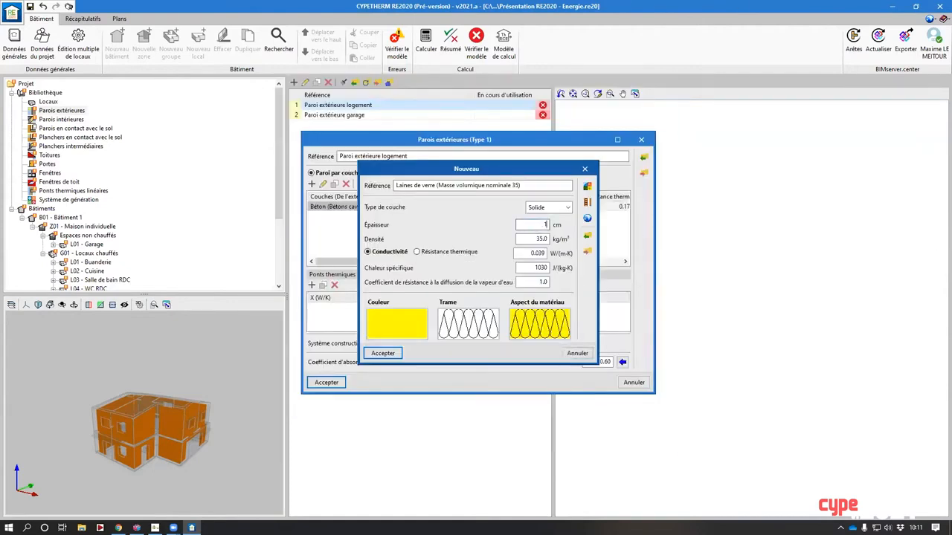
text(2)
key(Return)
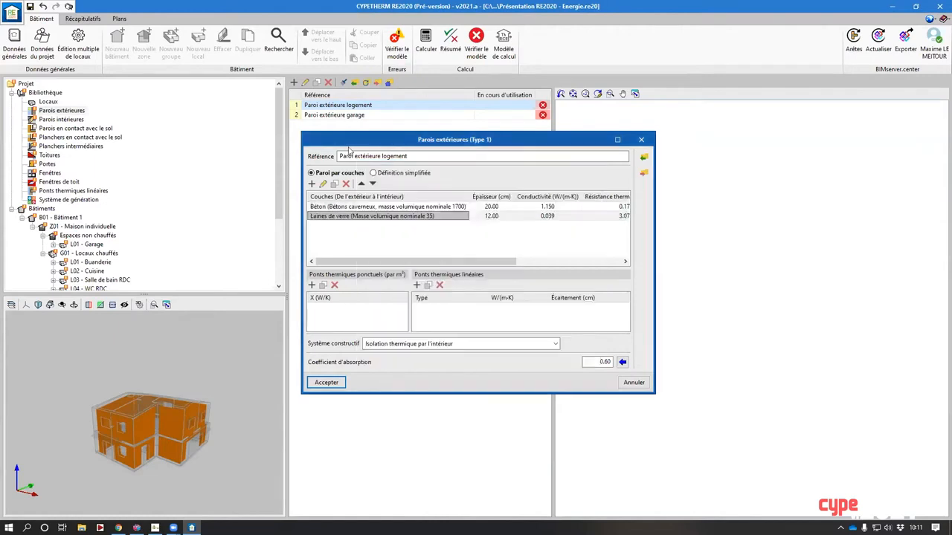
click(338, 383)
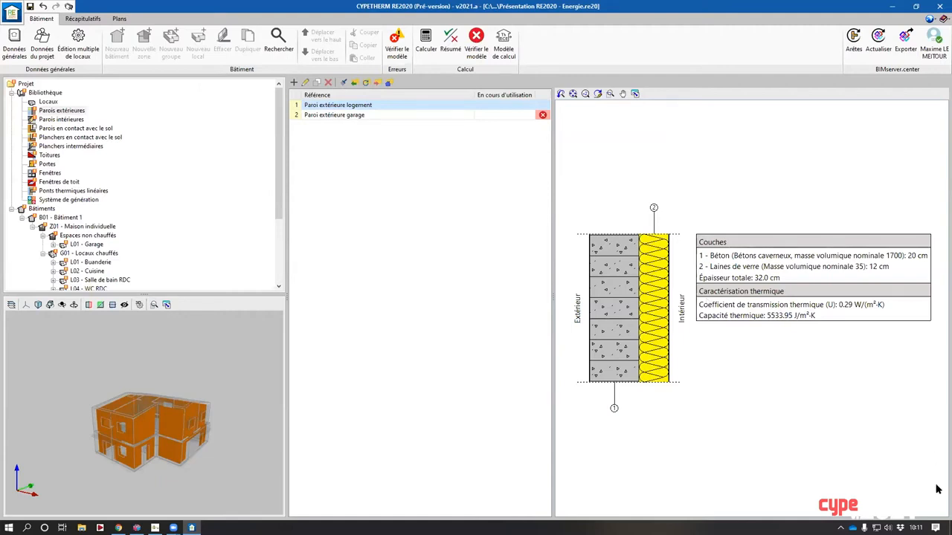
Review the library's interior walls, ground floors, intermediate floors, roofs, doors, windows and roof windows
click(57, 120)
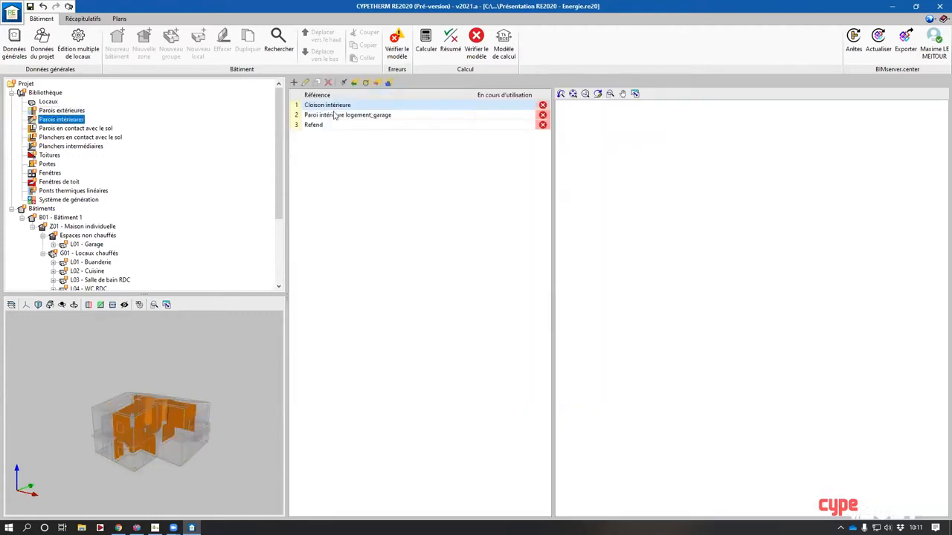
click(58, 137)
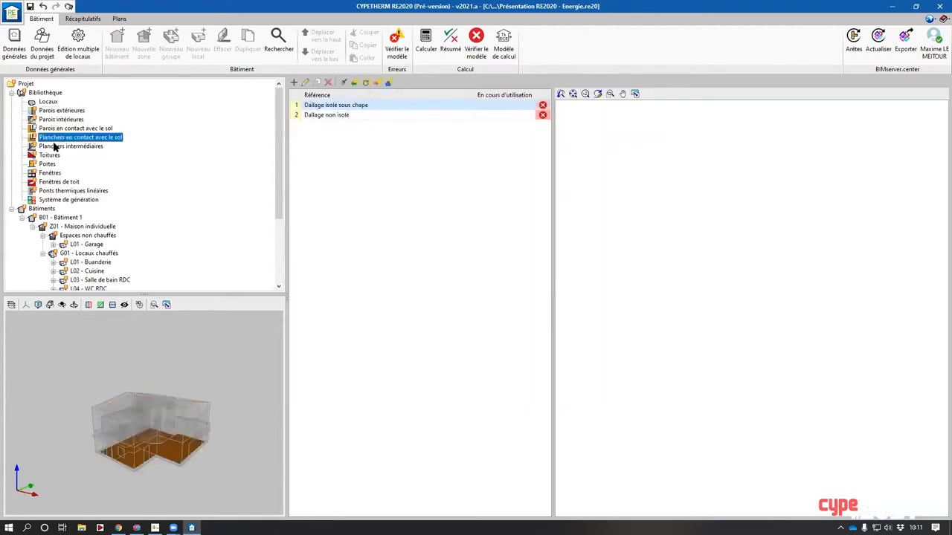
click(55, 146)
click(50, 154)
click(47, 164)
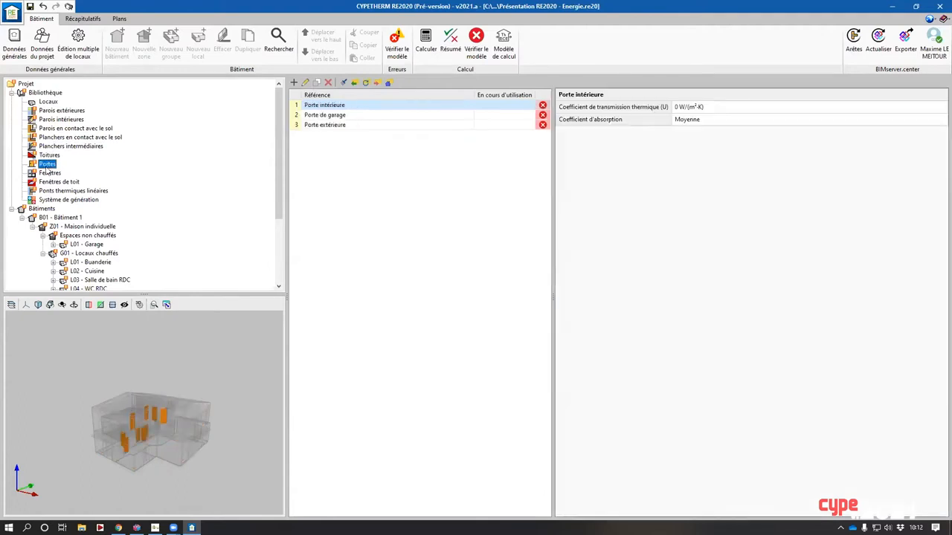
click(49, 173)
click(49, 181)
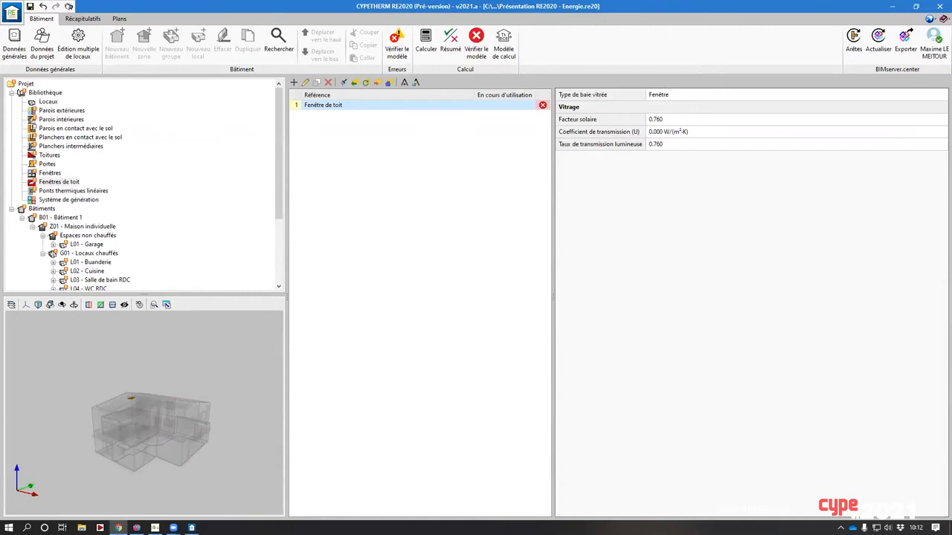
Examine the imported linear thermal bridges and locate a ground-slab junction and an intermediate-floor junction in the 3D model
click(67, 191)
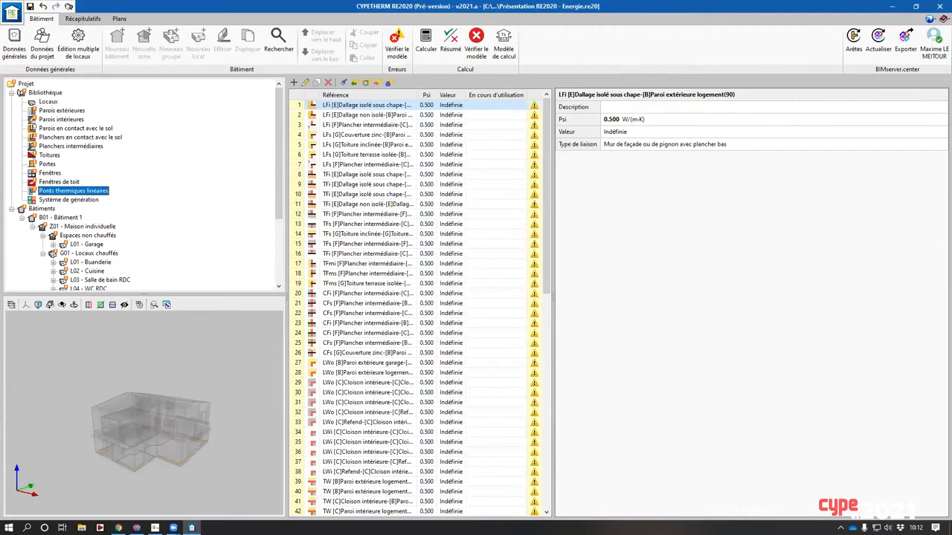
click(118, 528)
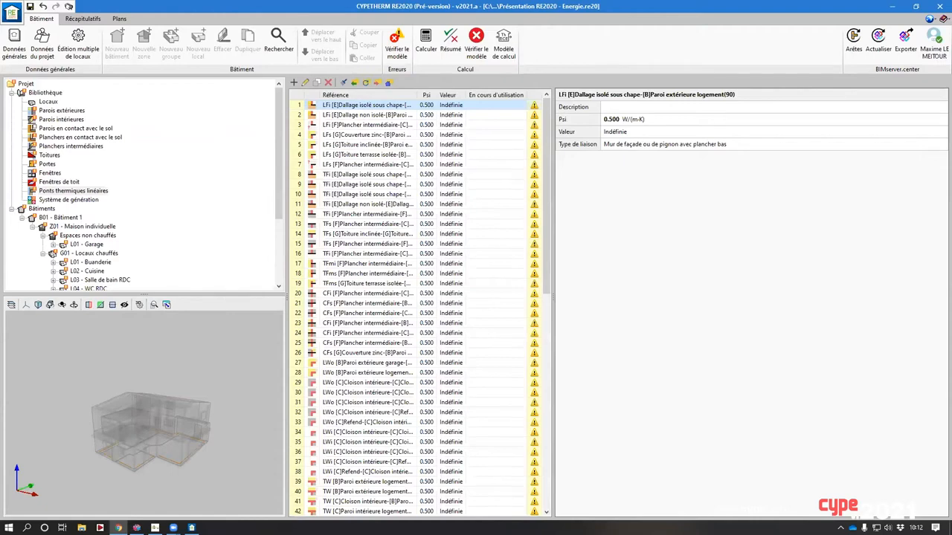
scroll(420, 281, down, 2)
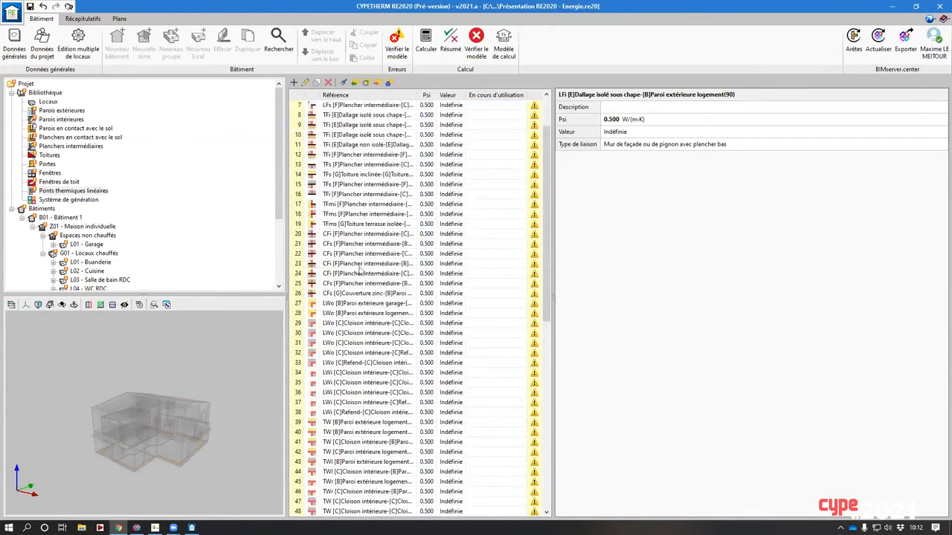
click(375, 136)
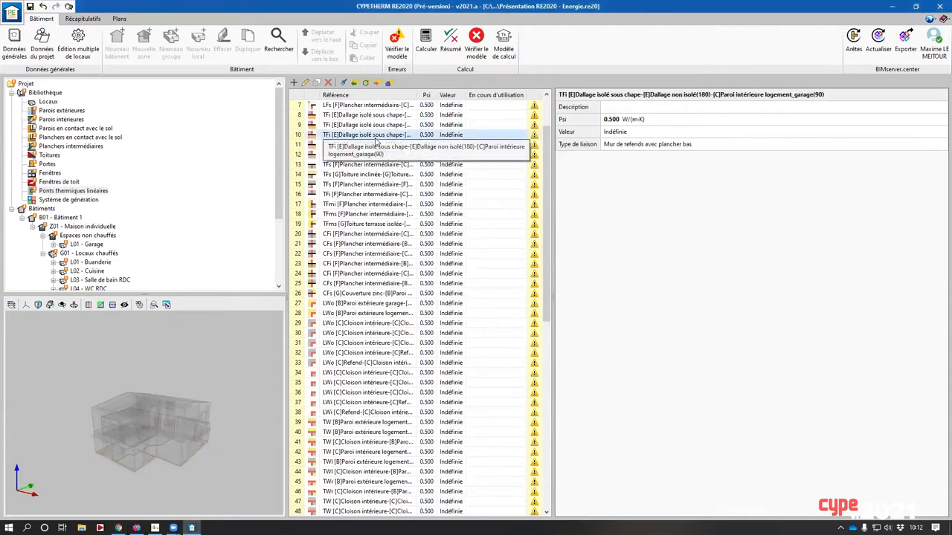
scroll(130, 441, up, 5)
mouse_move(131, 442)
middle_down()
mouse_move(192, 449)
mouse_move(224, 387)
mouse_move(143, 430)
middle_up()
scroll(185, 394, up, 3)
scroll(213, 380, up, 2)
middle_drag(213, 380, 141, 437)
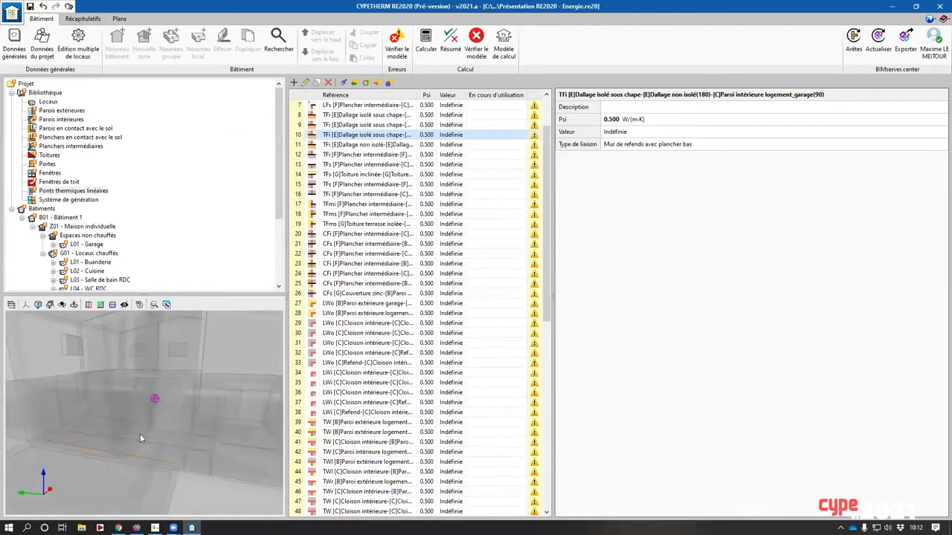
click(380, 255)
mouse_move(149, 403)
middle_down()
mouse_move(132, 419)
mouse_move(13, 387)
mouse_move(97, 399)
mouse_move(182, 453)
middle_up()
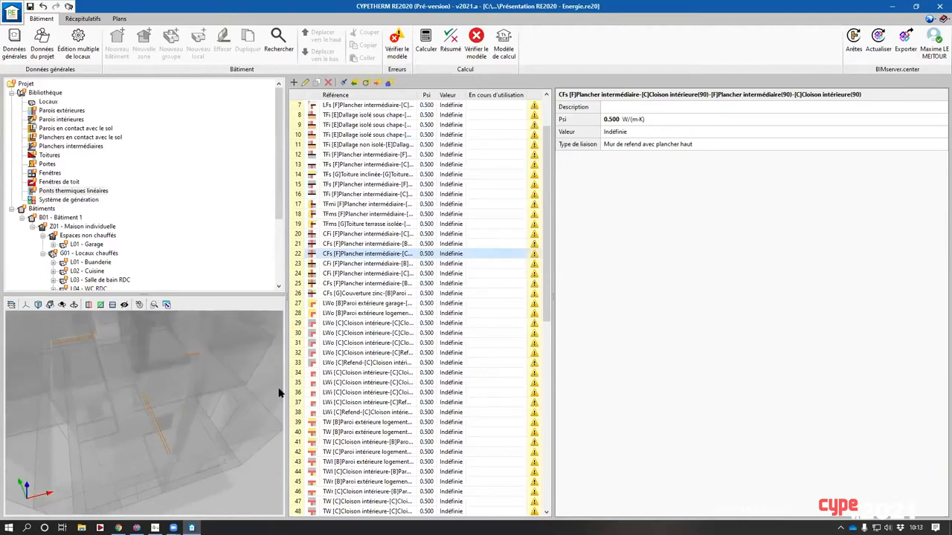
scroll(278, 391, down, 1)
scroll(368, 389, down, 11)
scroll(377, 356, down, 2)
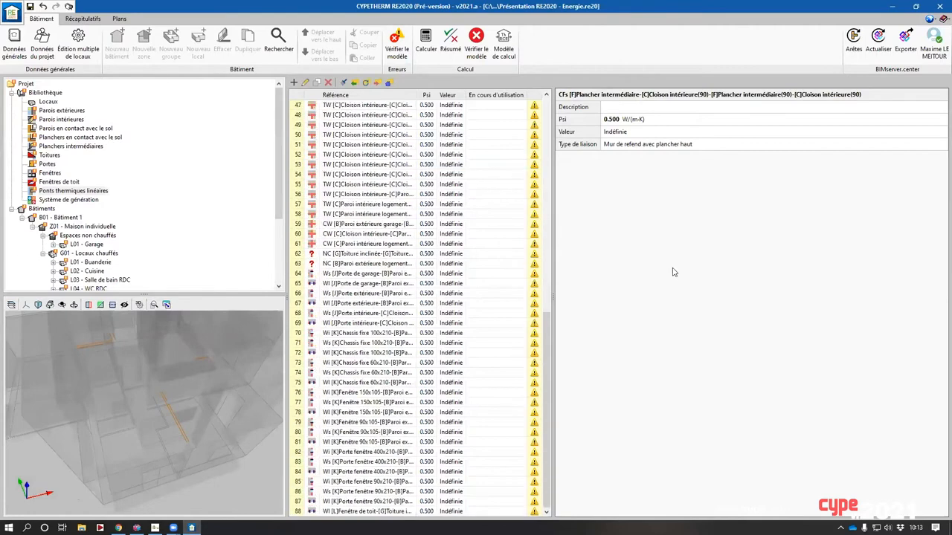
Process the model's edges into linear thermal bridges under "Règles Th-Bât (France)", accepting the default psi values
click(853, 43)
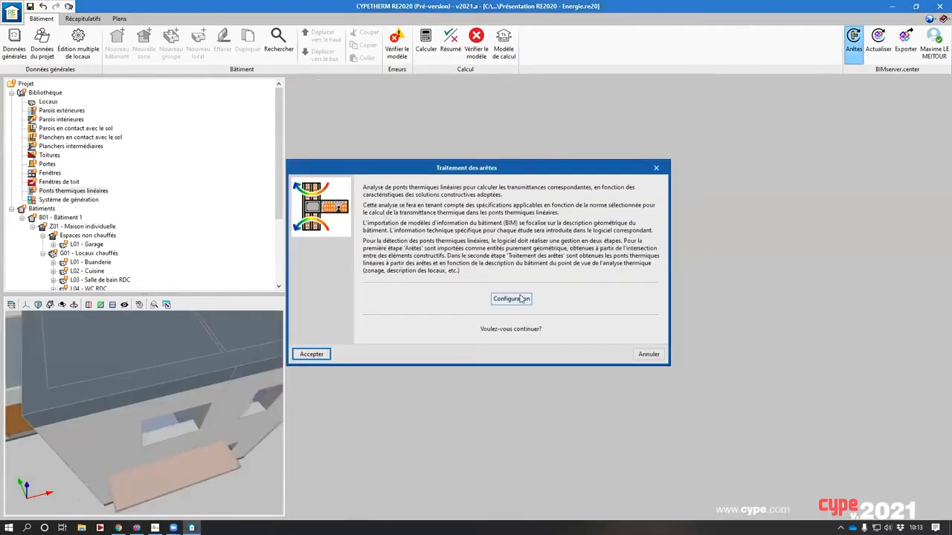
click(510, 298)
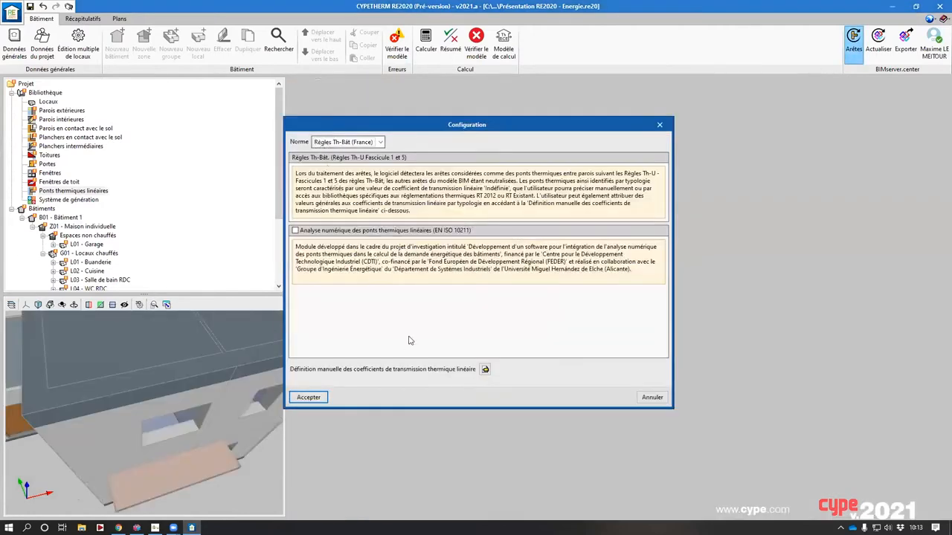
key(Escape)
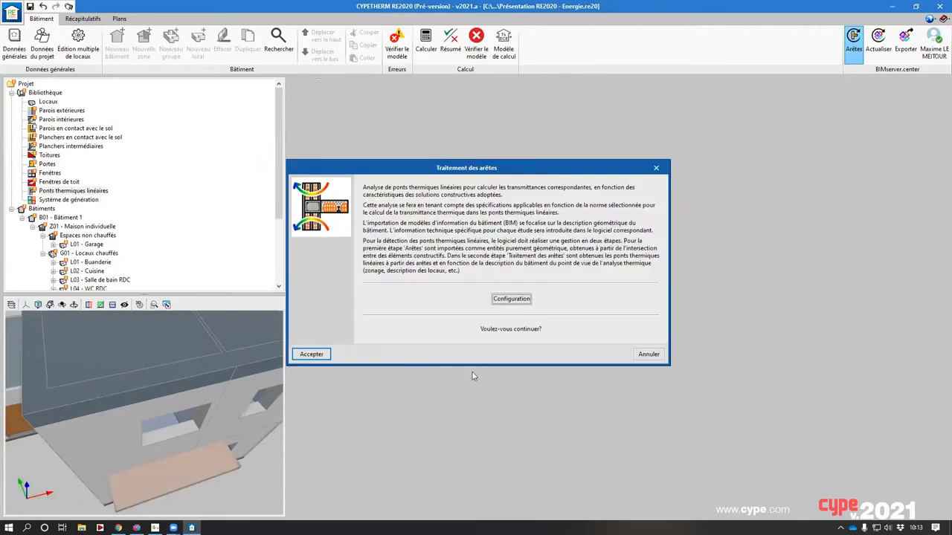
key(Return)
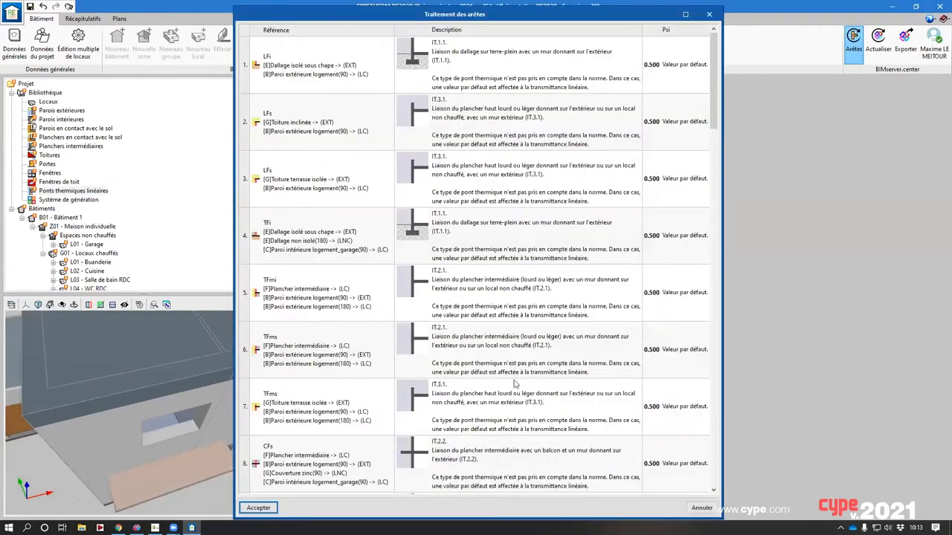
key(Return)
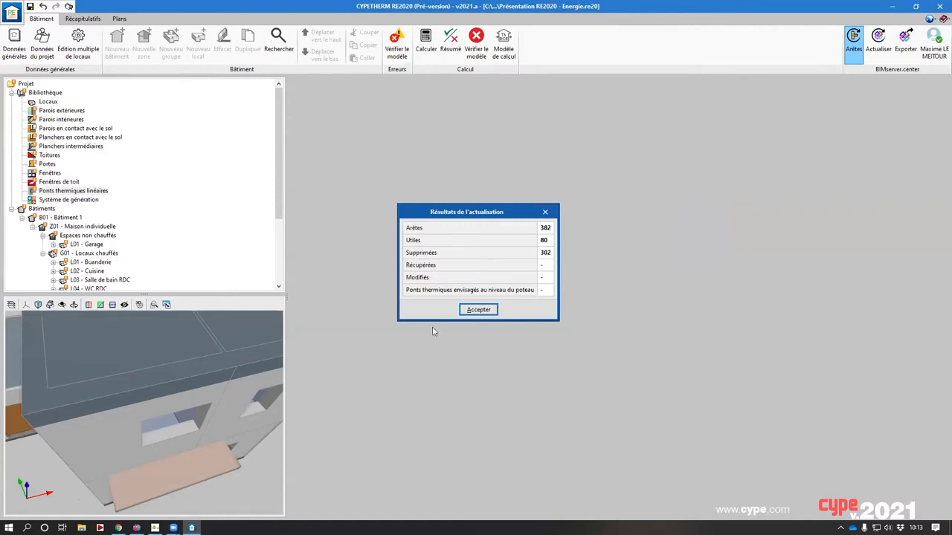
click(478, 309)
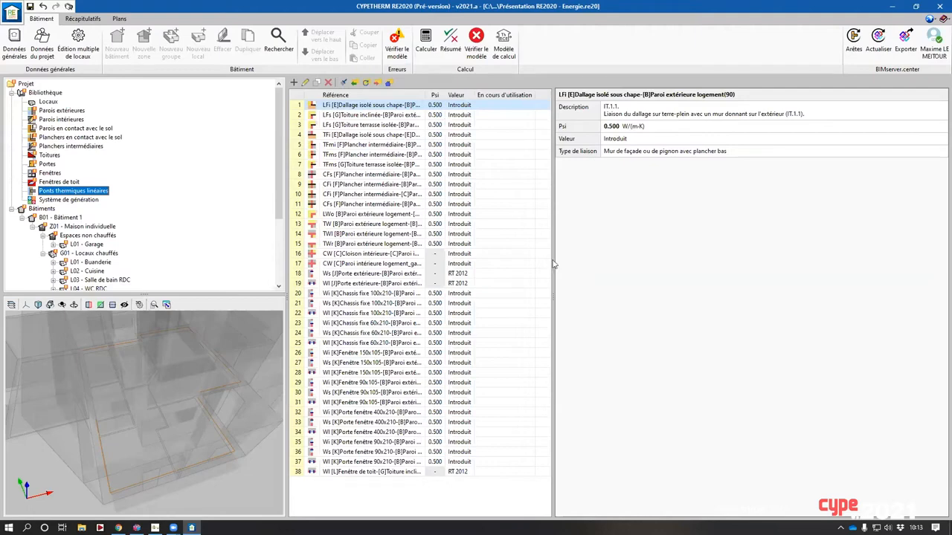
Reopen the edge-processing configuration and set the manual psi value of the window lintel junction IT.5.2 to 0 W/(m·K)
click(853, 41)
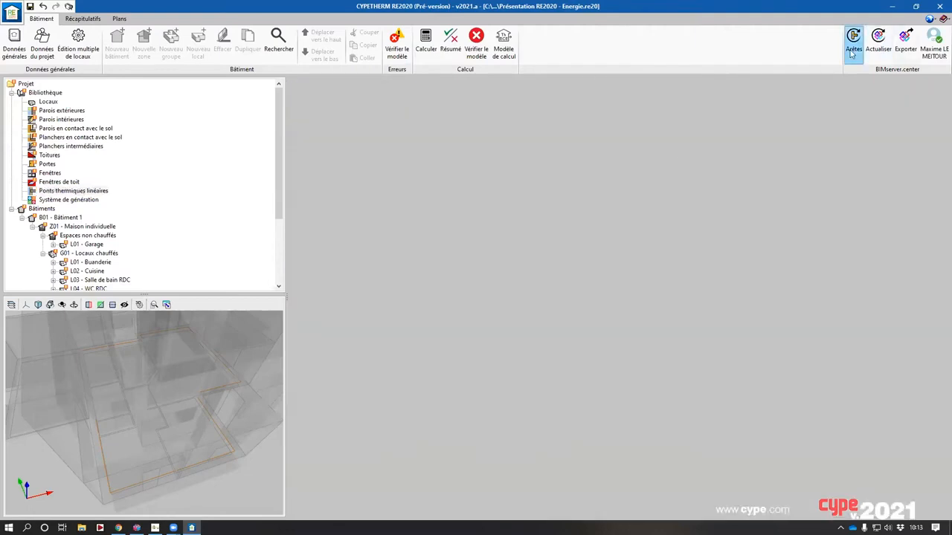
click(499, 298)
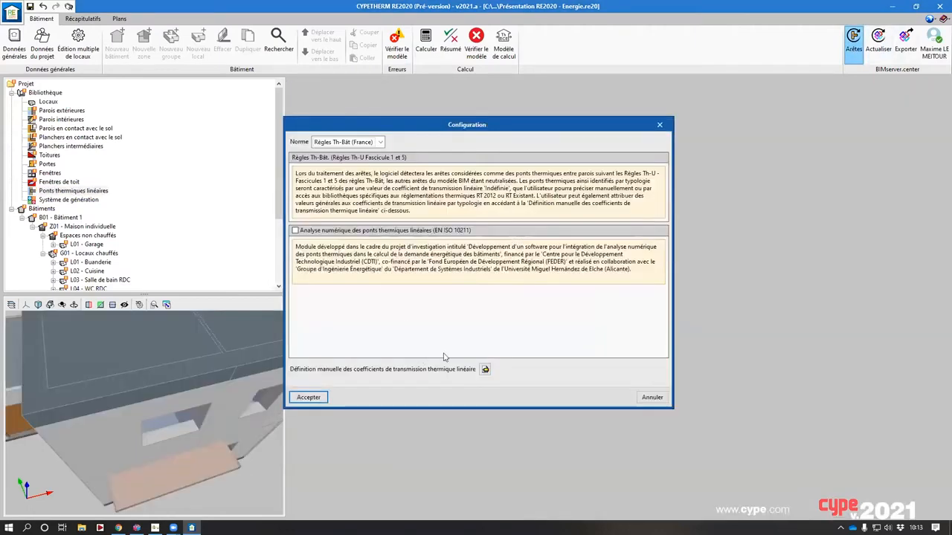
click(485, 370)
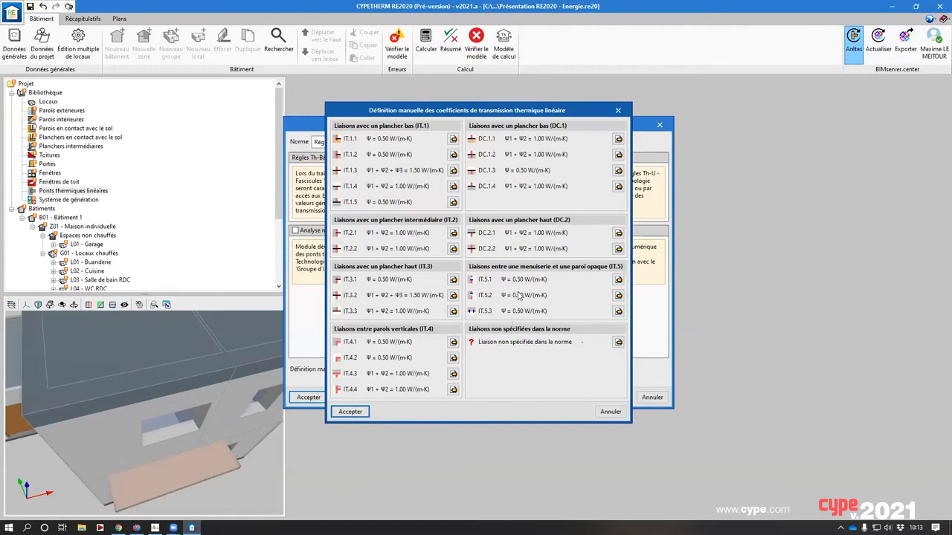
click(617, 295)
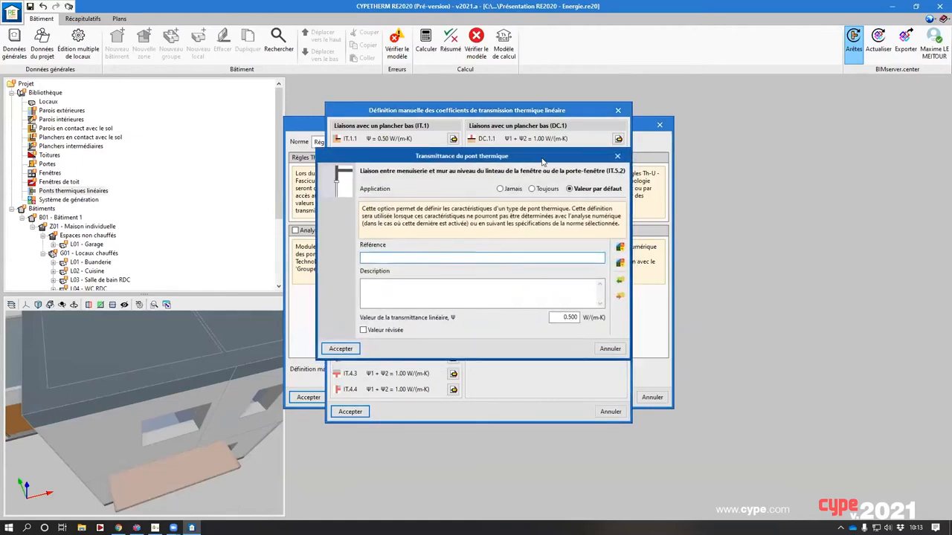
drag(542, 159, 543, 159)
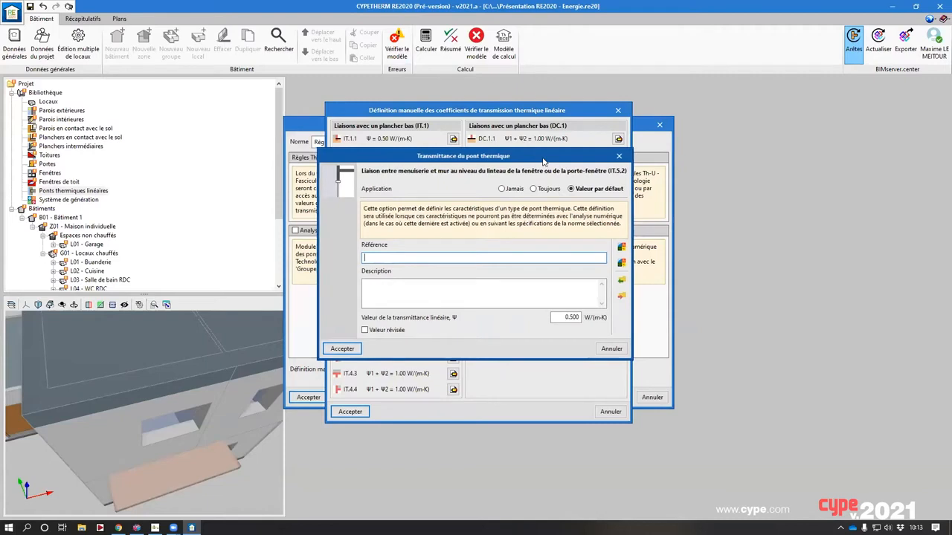
double_click(568, 317)
text(0)
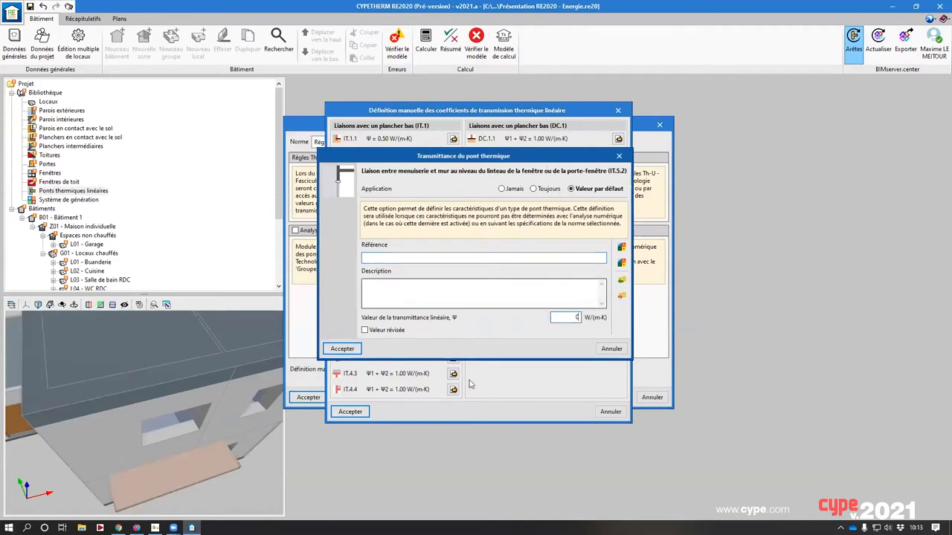
key(Return)
Set the psi value of the window jamb junction IT.5.3 to 0 W/(m·K) and accept the manual coefficients
click(617, 311)
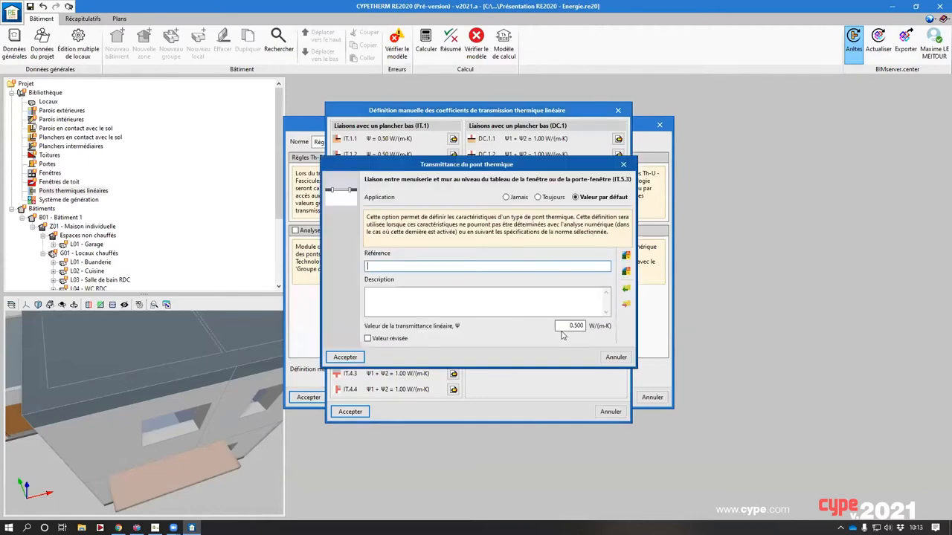
double_click(572, 326)
text(0)
key(Return)
key(Return)
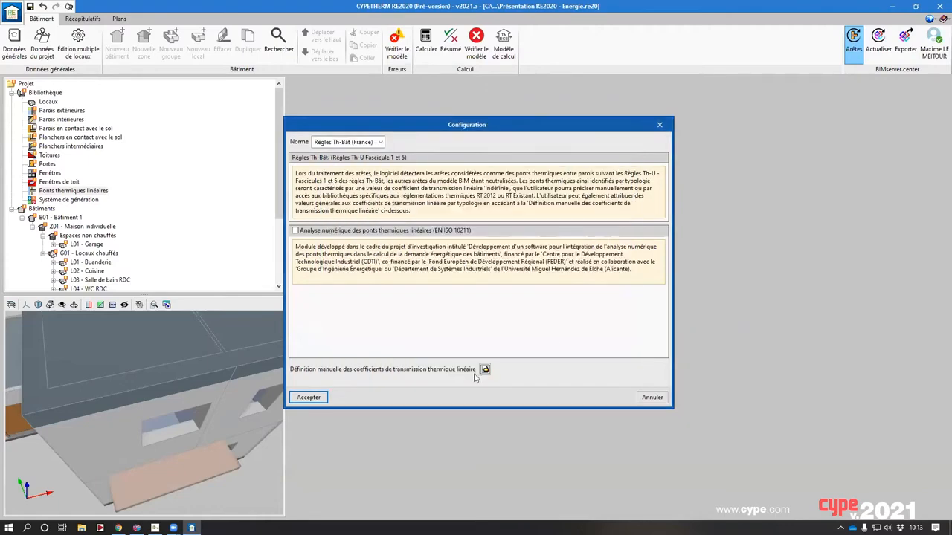
Consult the RT 2012 thermal bridge catalogue for the lintel junction IT.5.2 without assigning an entry
click(484, 369)
click(620, 298)
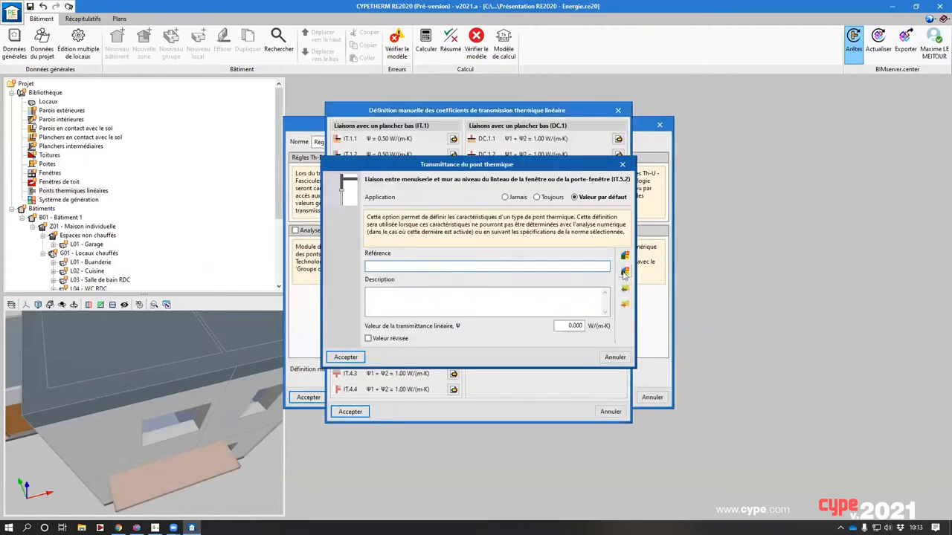
click(624, 272)
drag(570, 218, 894, 218)
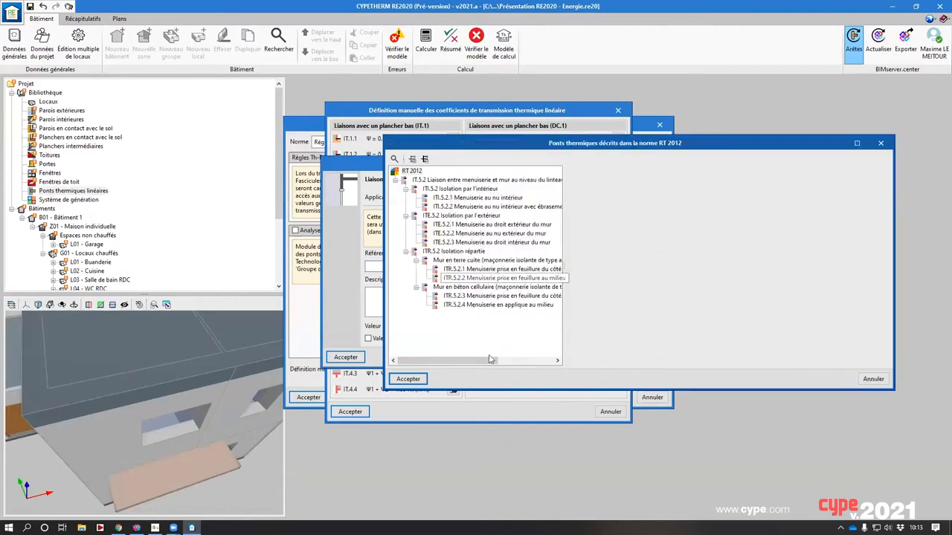
key(Escape)
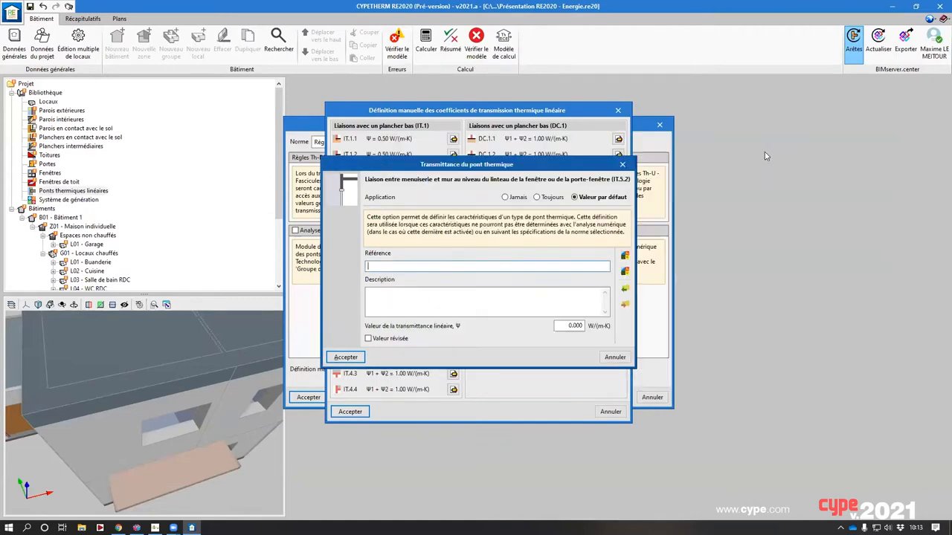
key(Escape)
key(Escape)
Accept the configuration and regenerate the linear thermal bridges from the model's edges
key(Return)
key(Return)
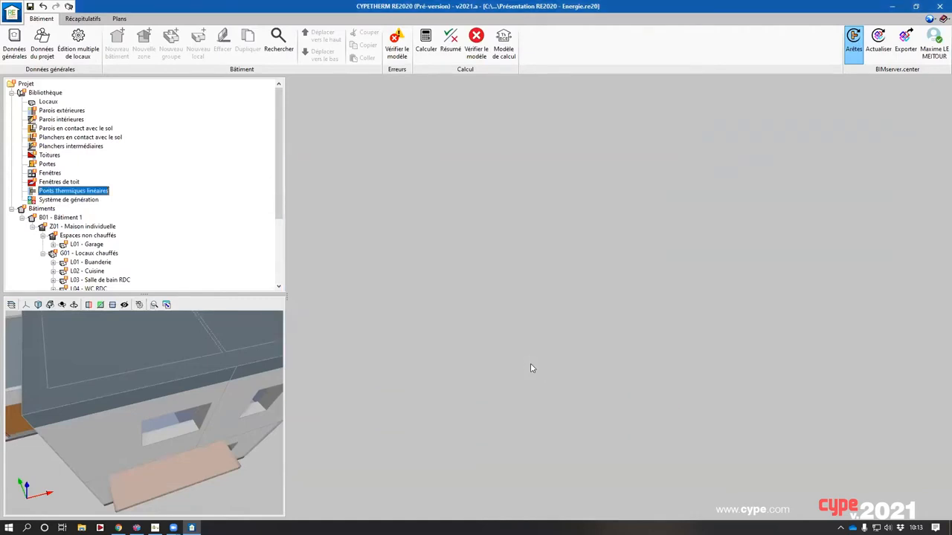
key(Return)
key(Return)
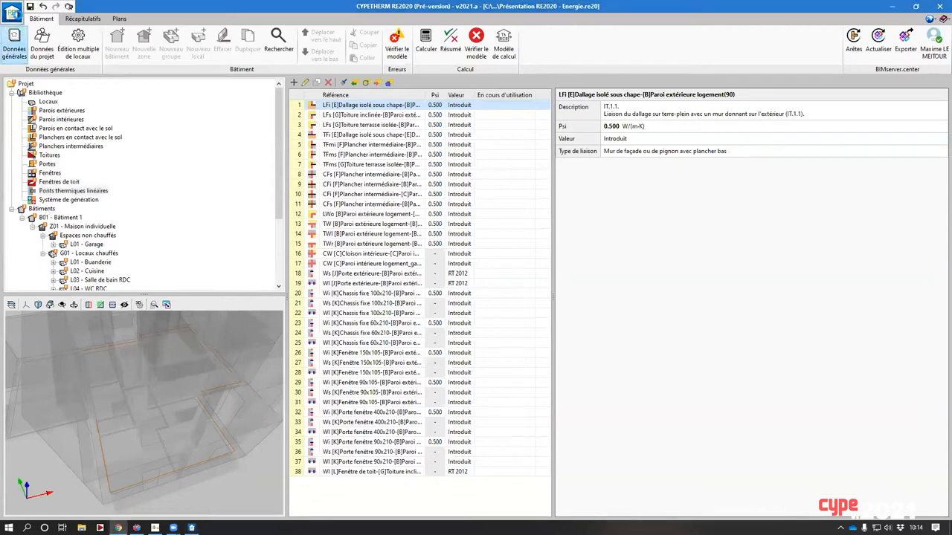
Open the recent job "Webinaire RE2020 - Maison individuelle.re20"
click(11, 11)
mouse_move(50, 162)
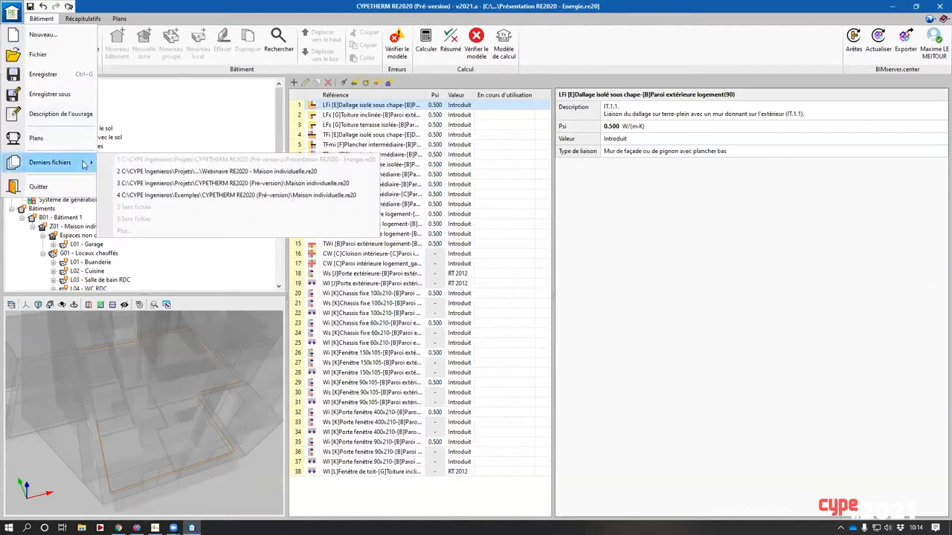
click(240, 172)
click(388, 289)
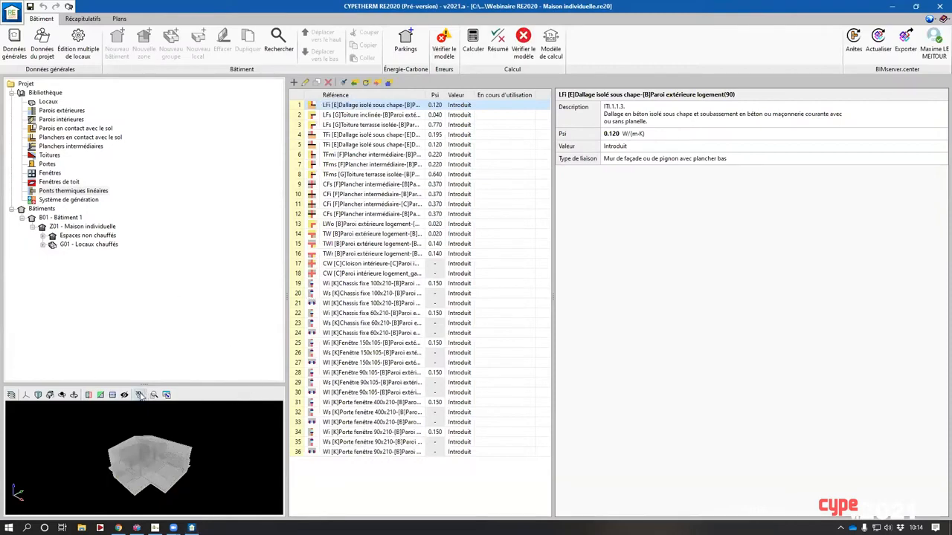
Change the 3D view's black background to light grey and enlarge the model view
click(139, 395)
click(487, 265)
click(478, 284)
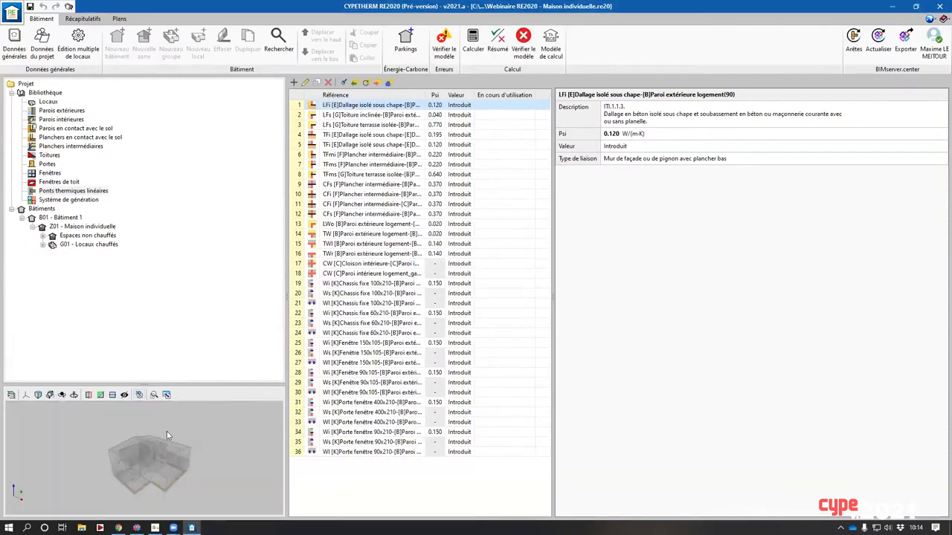
drag(146, 385, 157, 296)
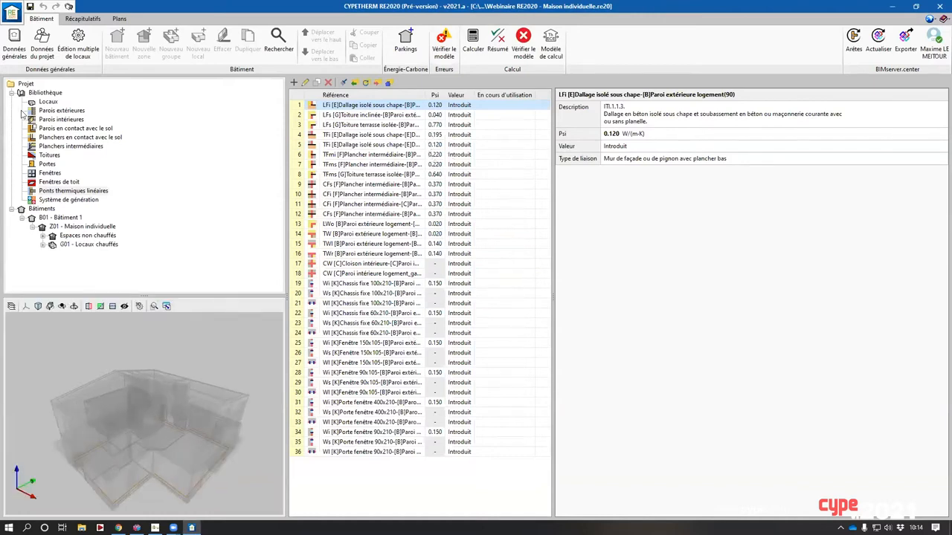
Review the library's room types, exterior and interior walls, ground and intermediate floors, roofs and windows
click(43, 103)
click(58, 110)
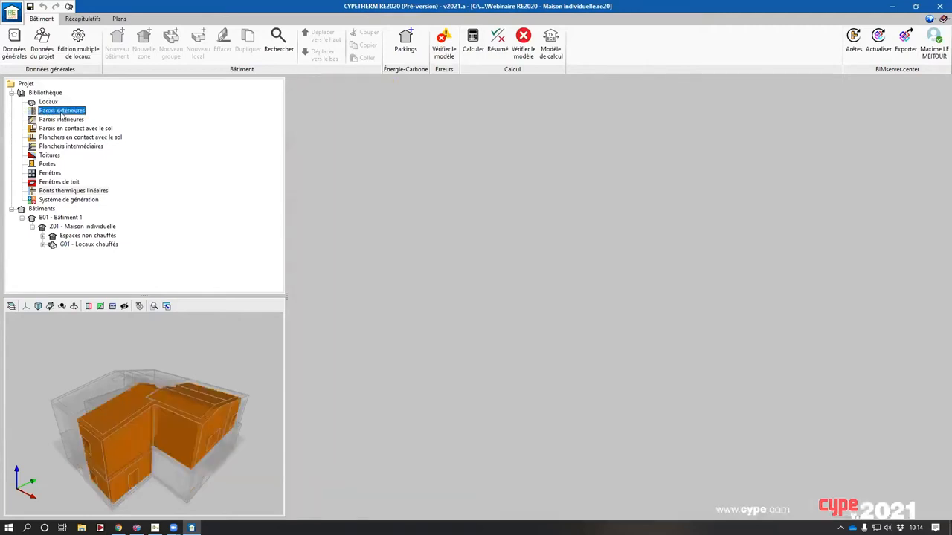
click(71, 120)
click(75, 137)
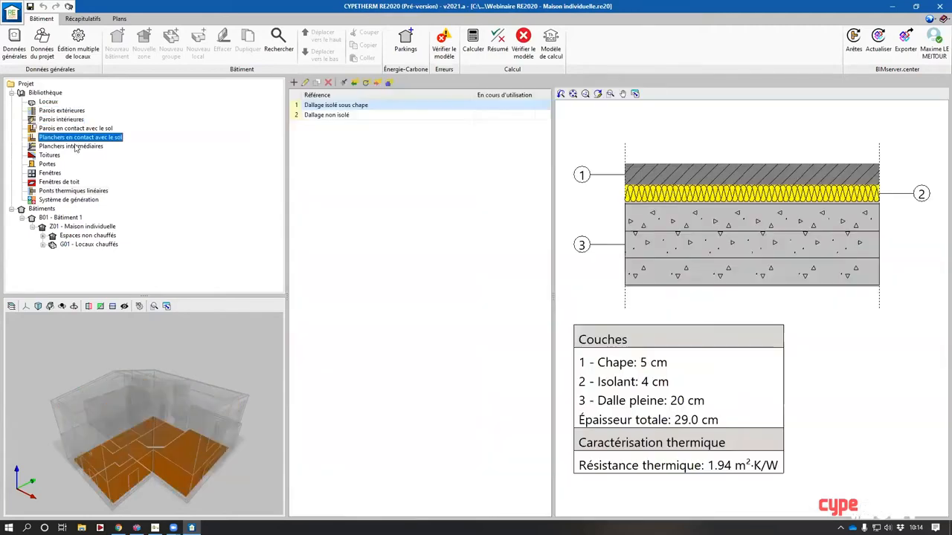
click(71, 147)
click(50, 156)
click(52, 173)
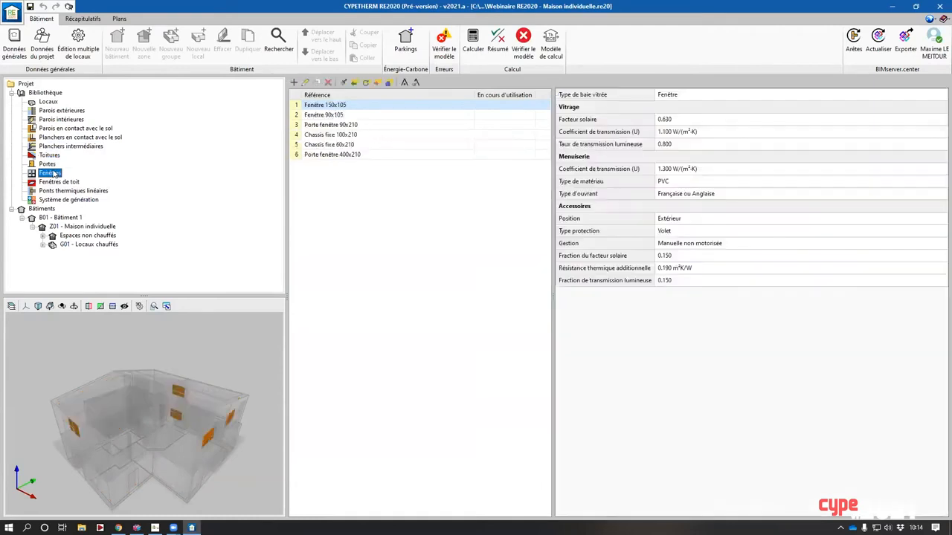
Examine the photovoltaic system, its "SOLTERRE micro PV" collector and the elevator list of "Bâtiment 1"
click(40, 217)
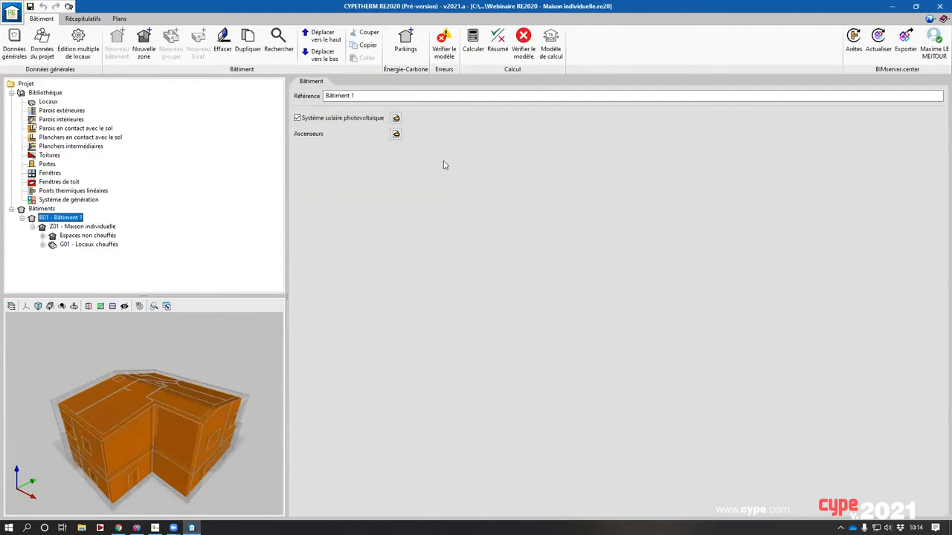
click(395, 119)
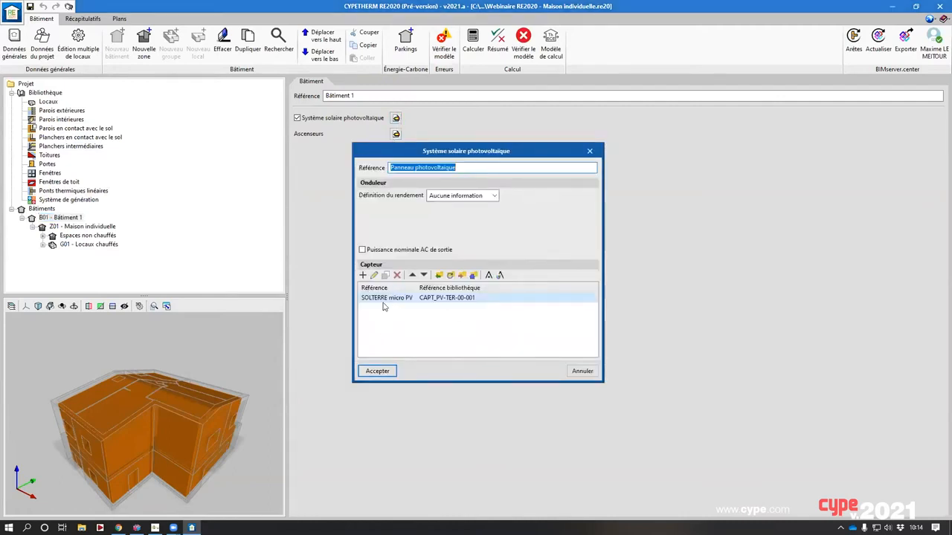
double_click(433, 299)
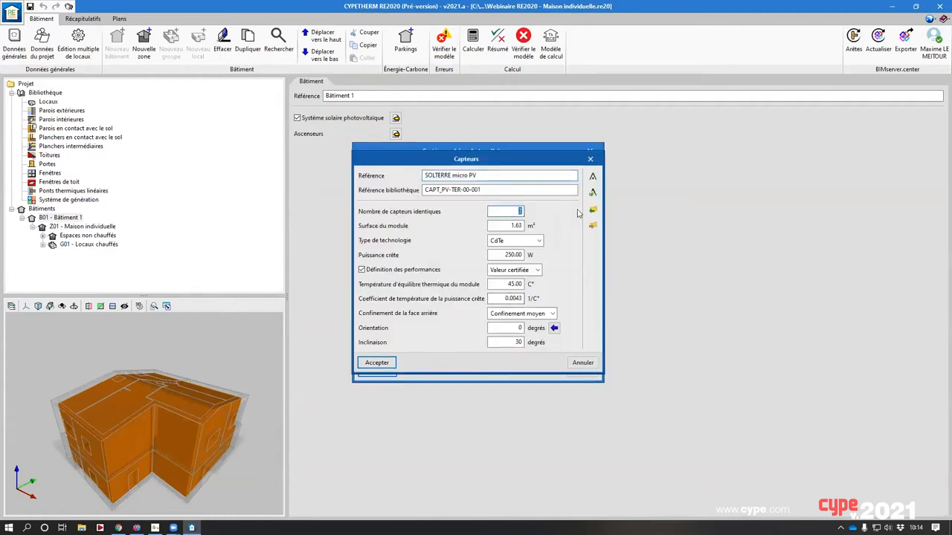
key(Escape)
key(Escape)
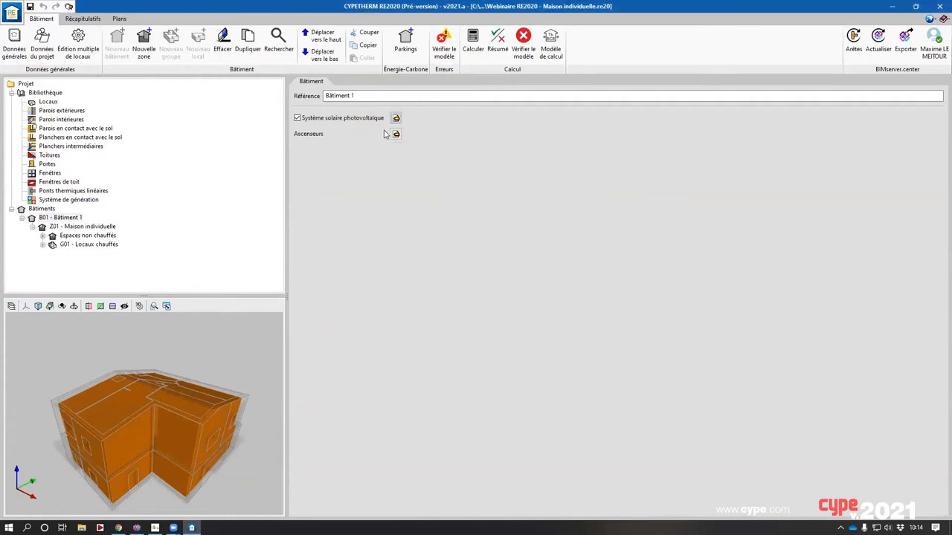
click(395, 134)
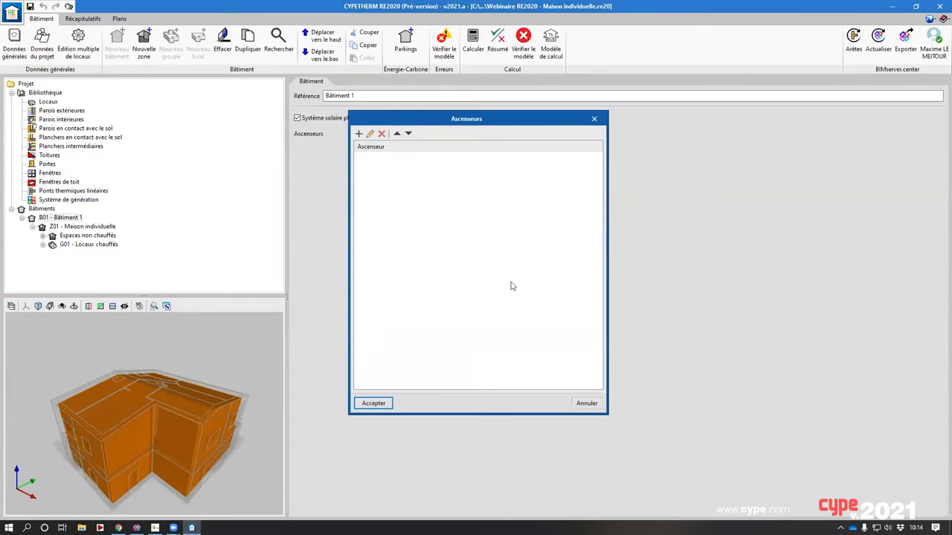
click(595, 120)
Review the "Maison individuelle" zone's settings and the ventilation type of its CTA
click(91, 227)
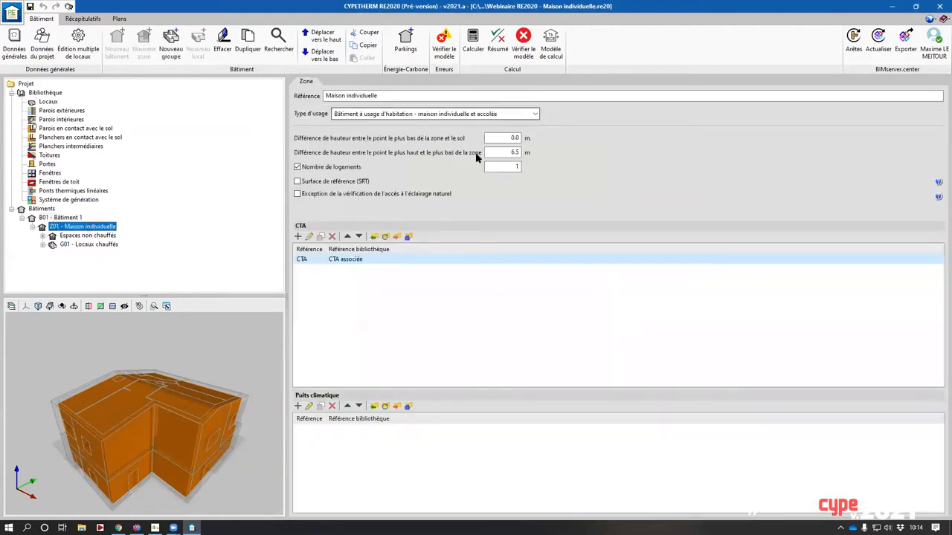
double_click(364, 260)
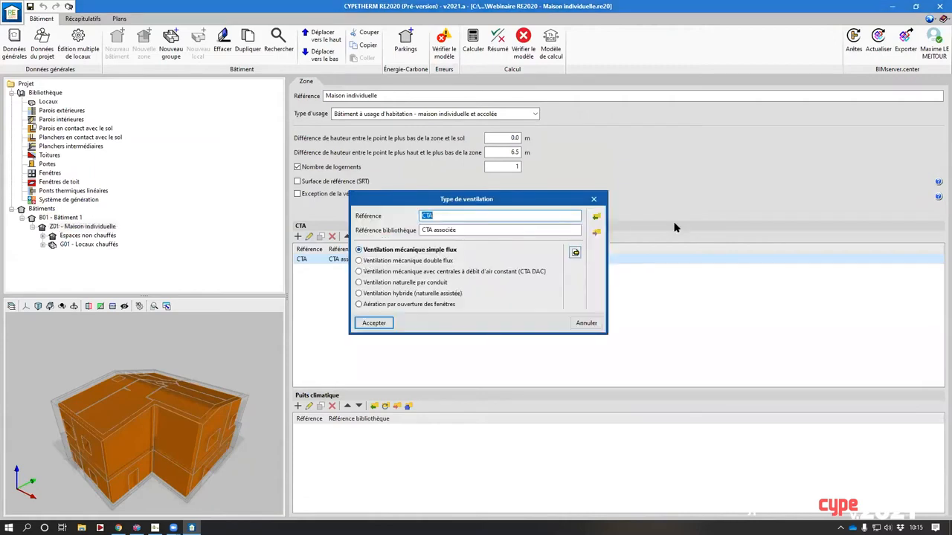
click(593, 199)
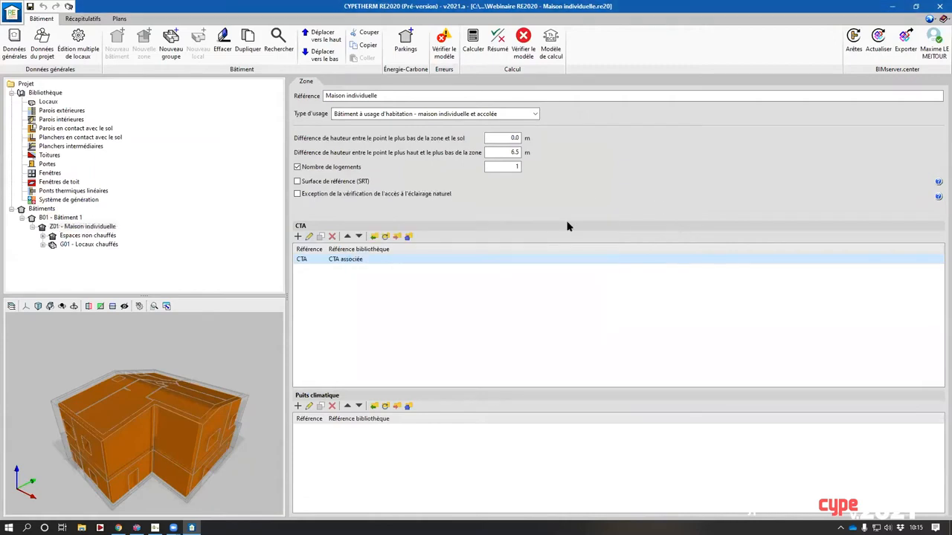
Expand the unheated and heated spaces and inspect the Garage and Chambre 2 rooms in the 3D model
click(43, 235)
click(86, 245)
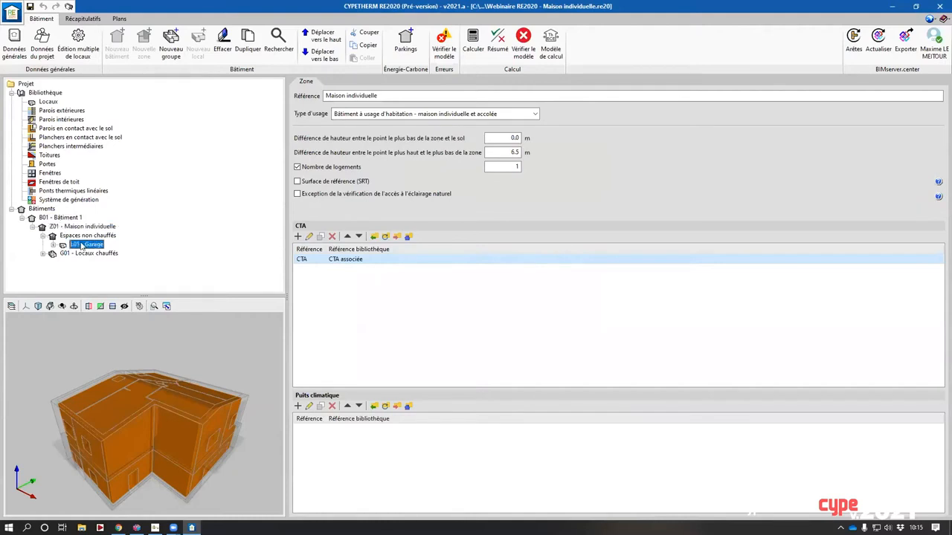
drag(173, 410, 223, 407)
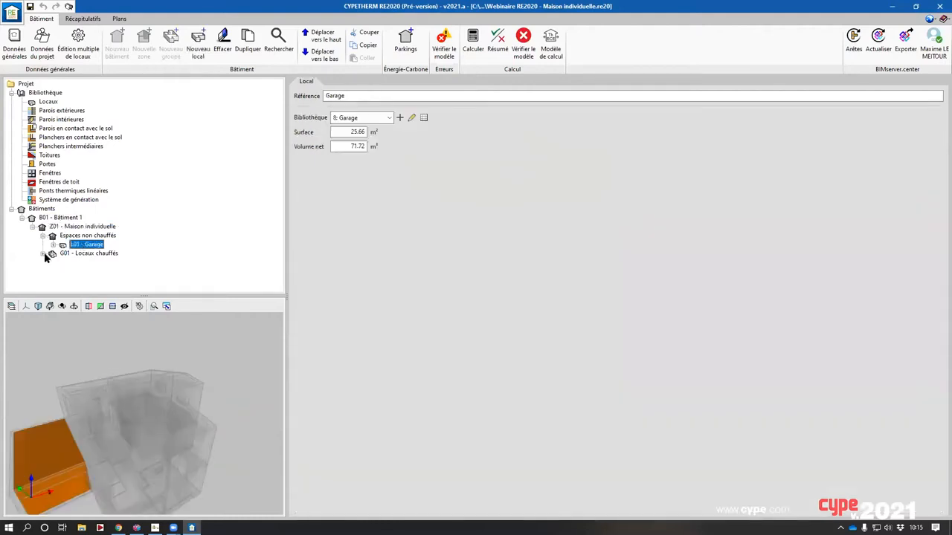
click(43, 253)
click(92, 281)
click(95, 254)
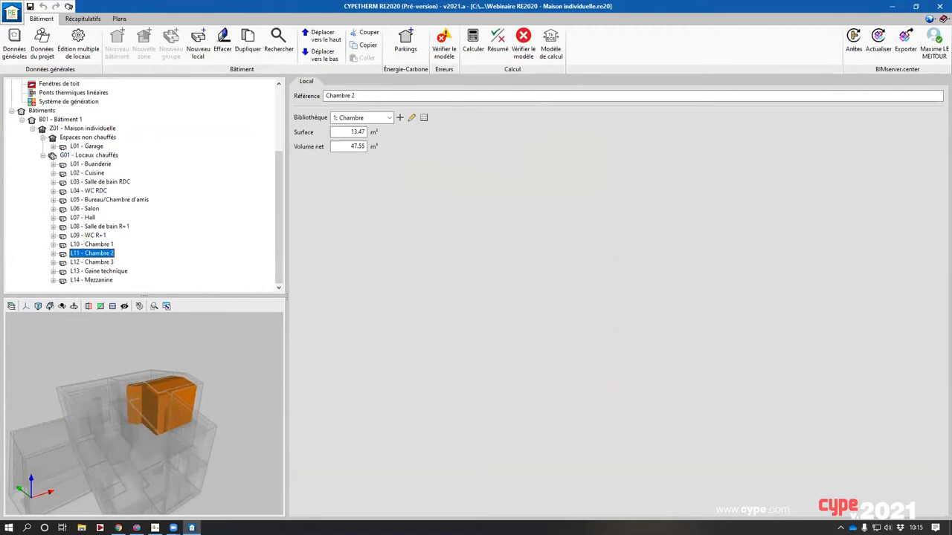
Examine Chambre 2's floor area, vertical walls and floors
click(350, 131)
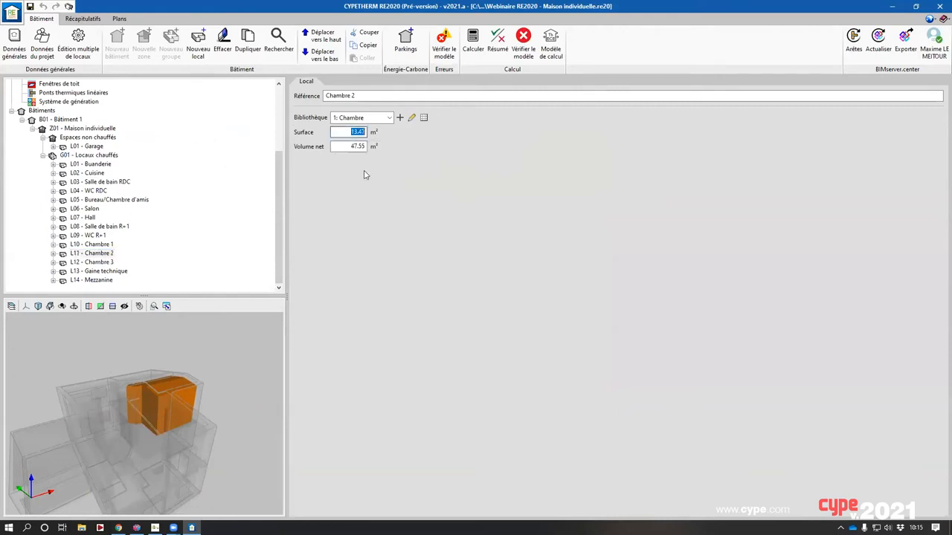
click(52, 254)
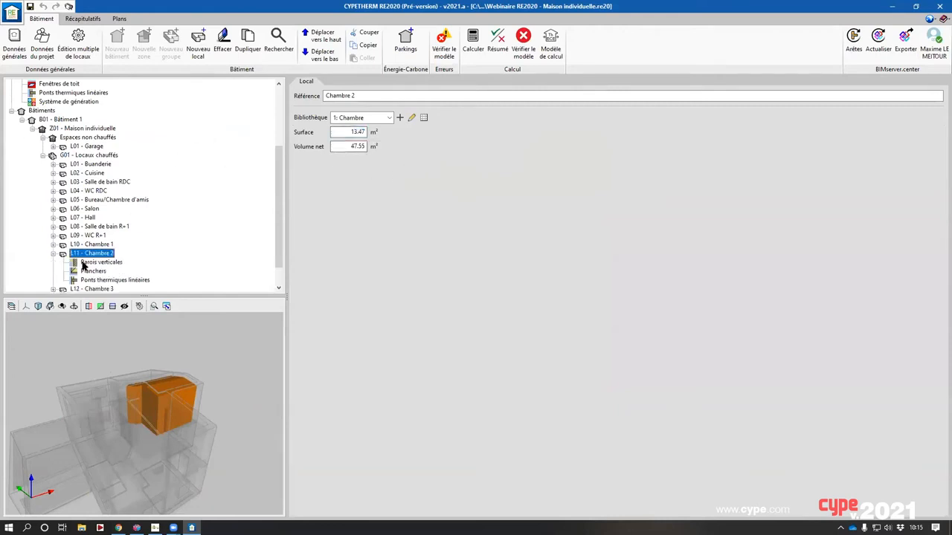
click(88, 262)
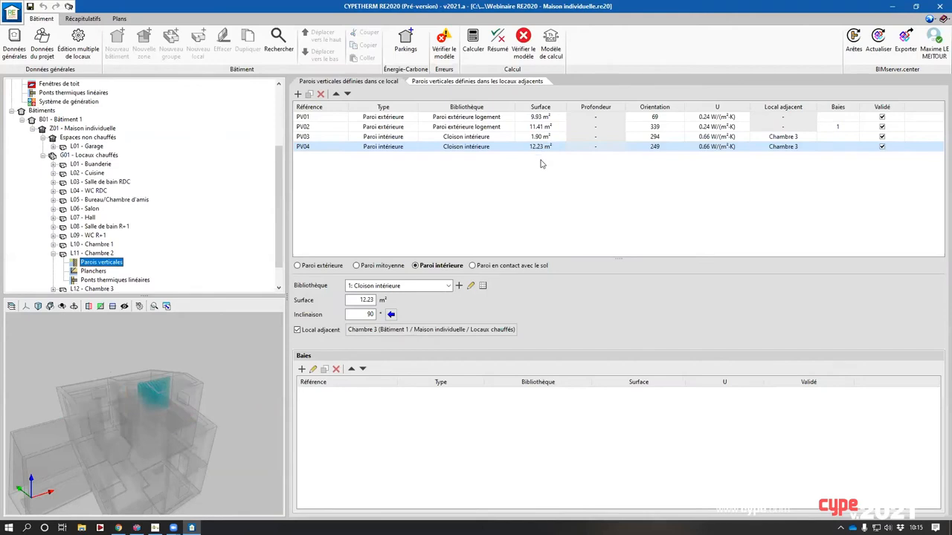
click(92, 272)
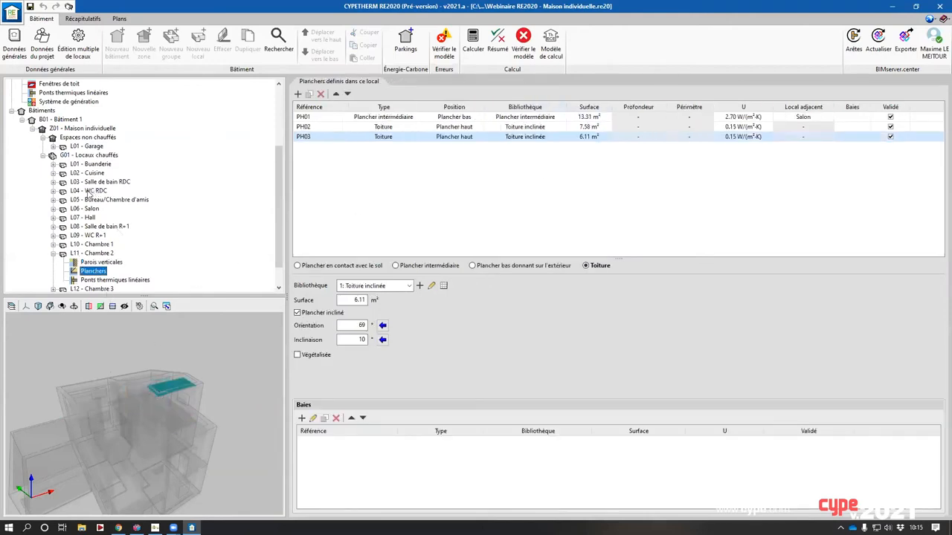
Review the ventilation system settings of the "Locaux chauffés" group, including its air inlets and extraction outlets
click(53, 254)
click(88, 156)
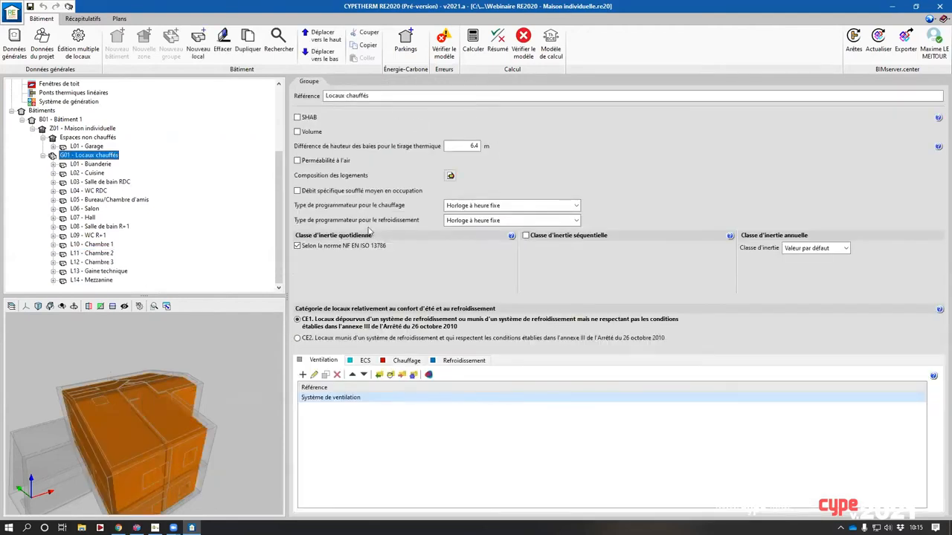
double_click(358, 399)
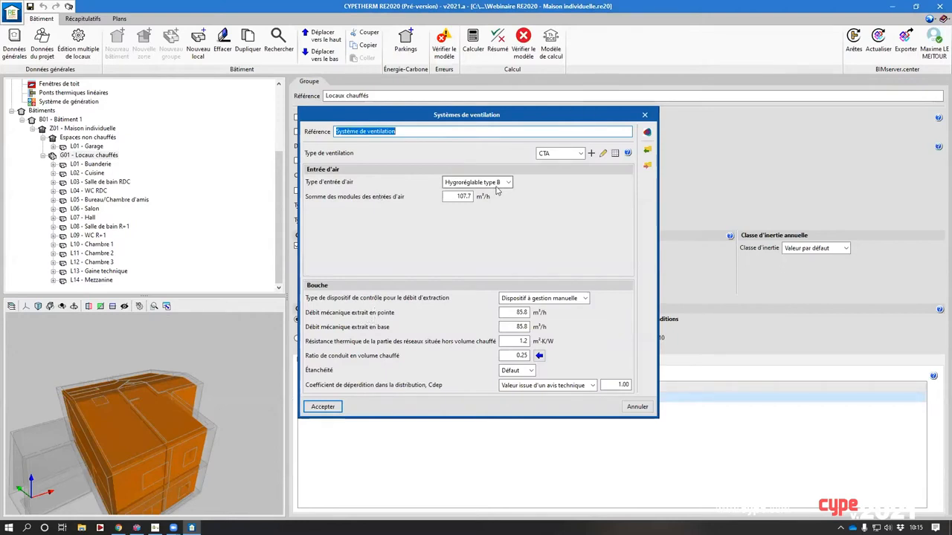
key(Escape)
Review the group's domestic hot water system, checking its group distribution and generation settings
click(365, 360)
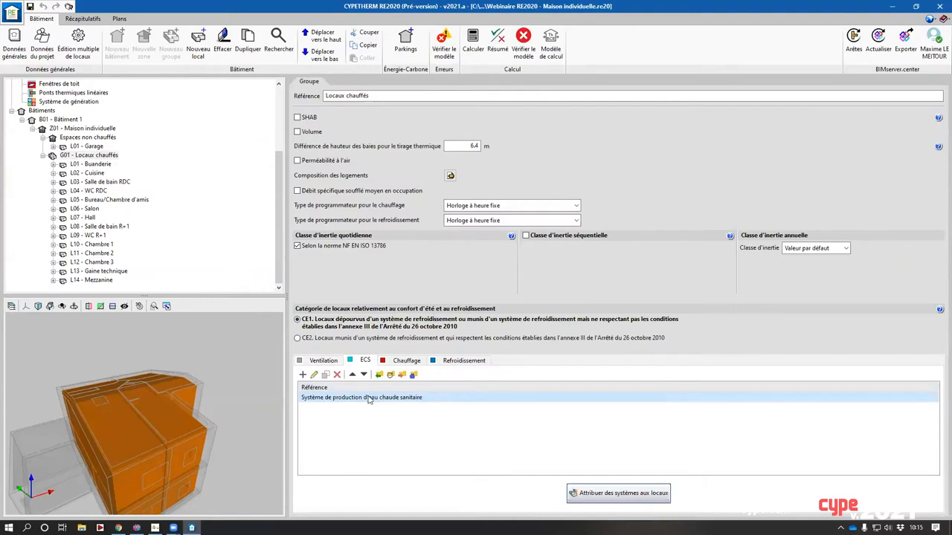
double_click(370, 398)
click(308, 230)
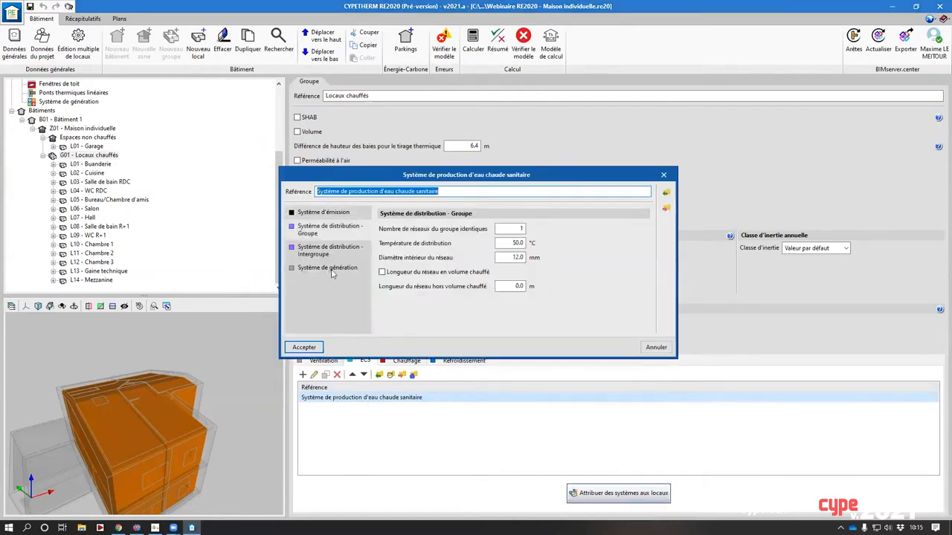
click(329, 269)
key(Escape)
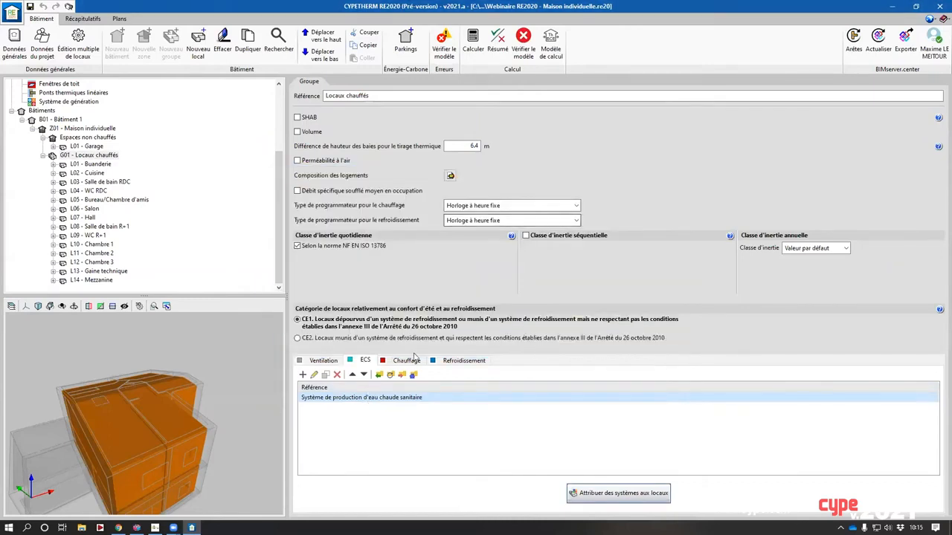
Review the group's heating system, checking its emitter type and generation system
click(408, 361)
double_click(333, 398)
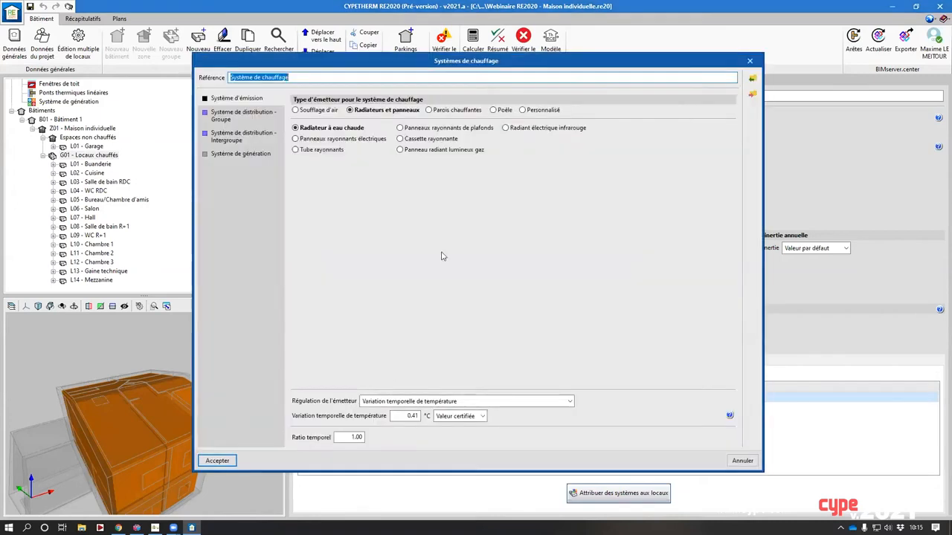
click(240, 158)
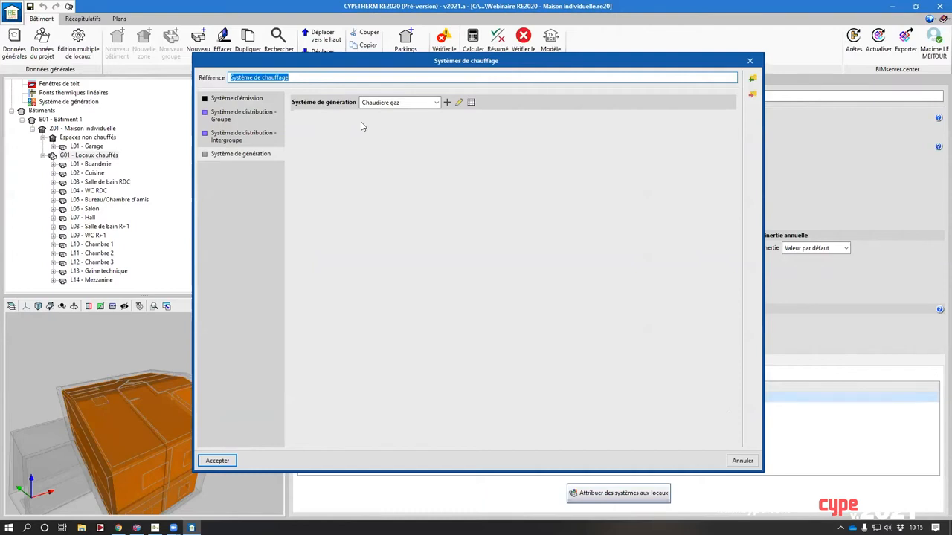
key(Escape)
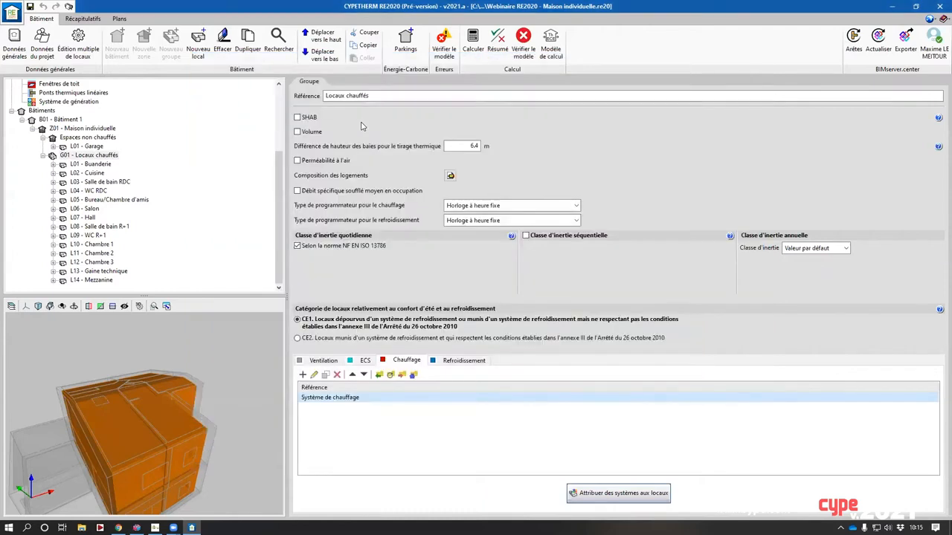
Run the full Bbio, Cep, Tic and DIES calculation and review the results summary
click(474, 46)
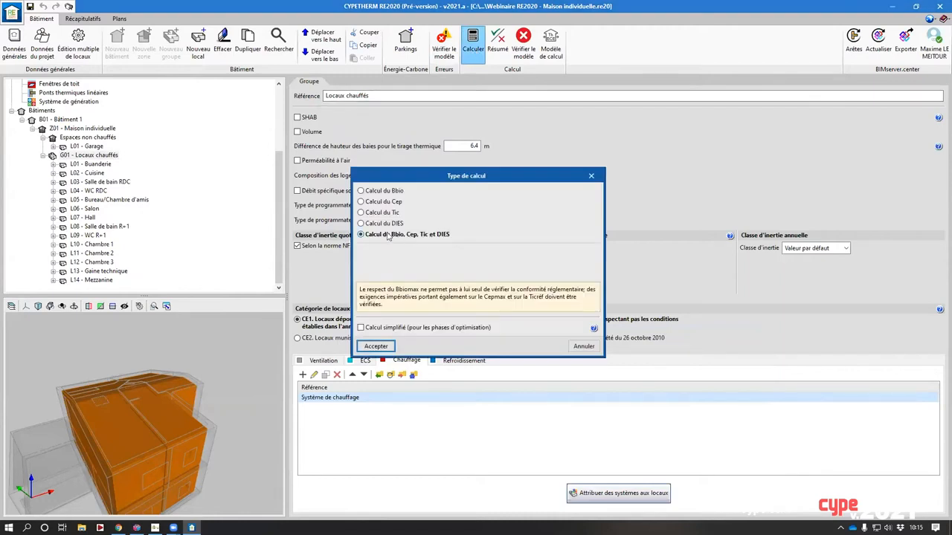
click(375, 346)
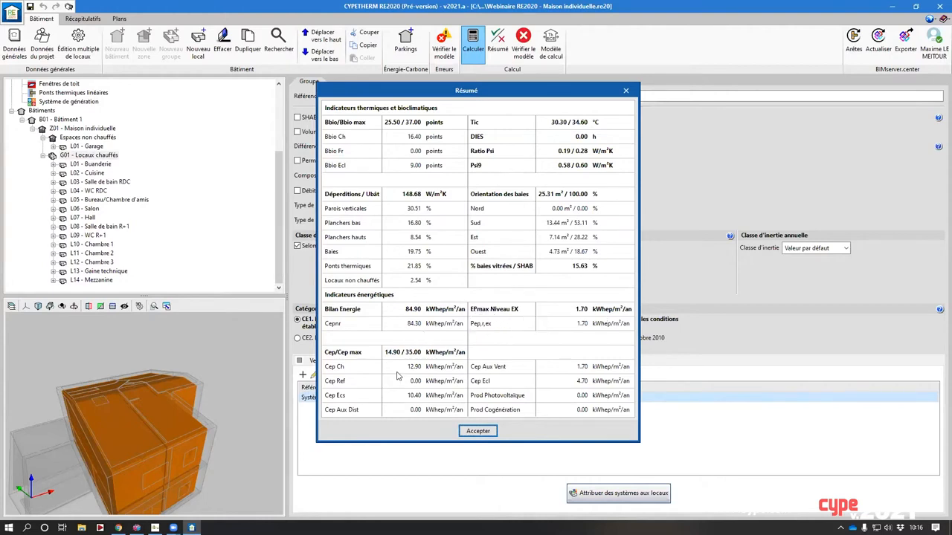
click(473, 432)
Examine the thermal and energy study report through its Label E+C- section, and view the RSET export options without exporting
click(83, 18)
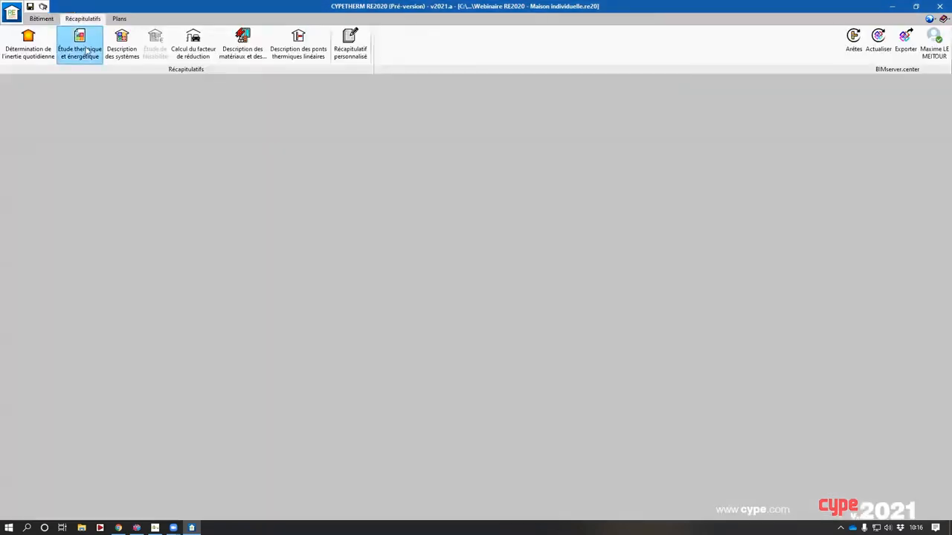
click(71, 46)
scroll(424, 308, down, 1)
scroll(424, 307, down, 6)
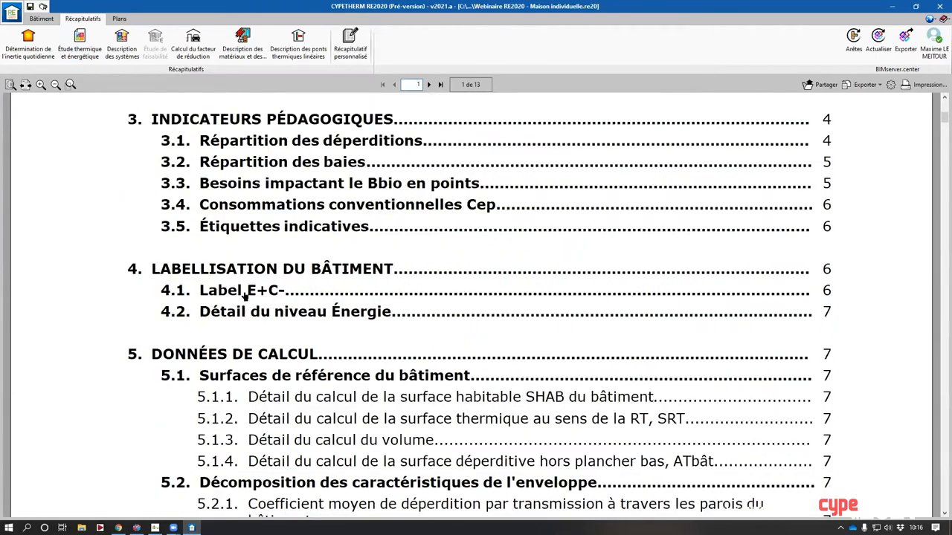
click(255, 287)
scroll(312, 289, down, 5)
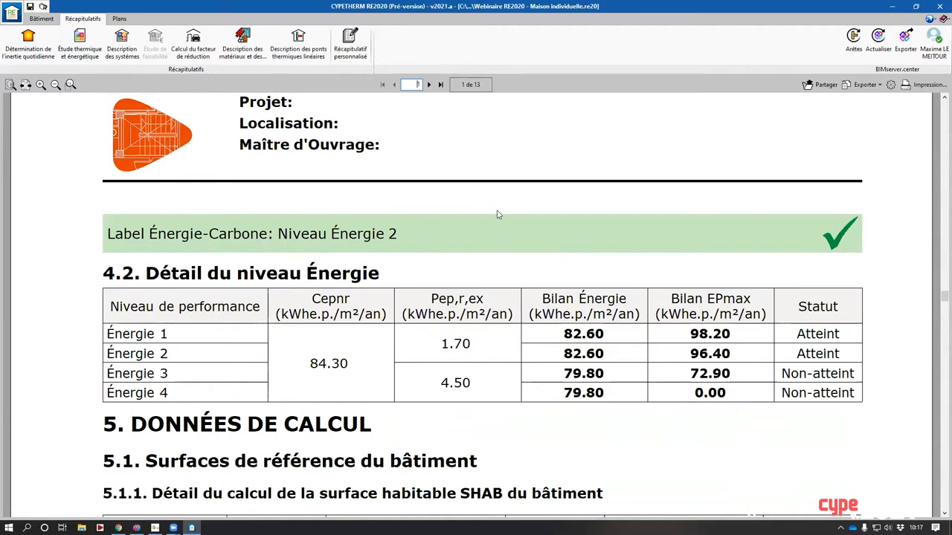
click(905, 41)
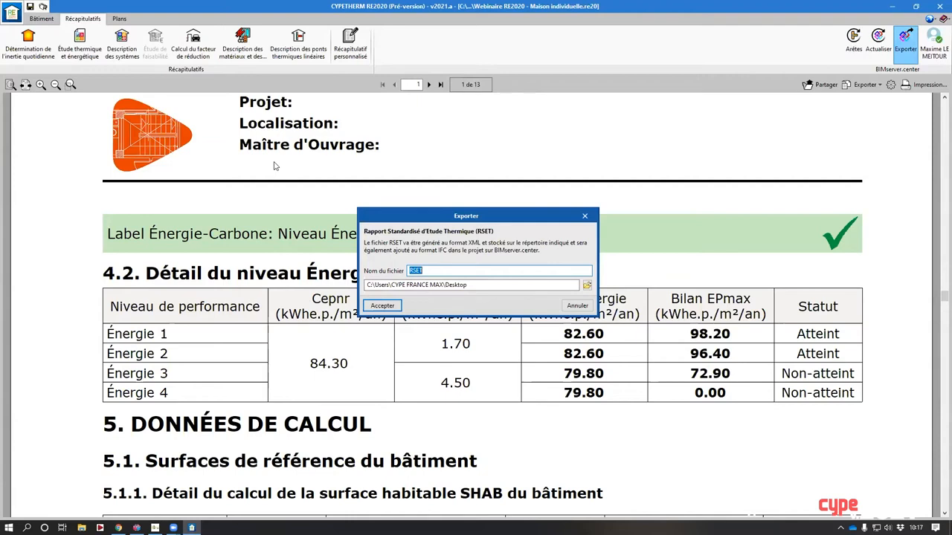
click(577, 306)
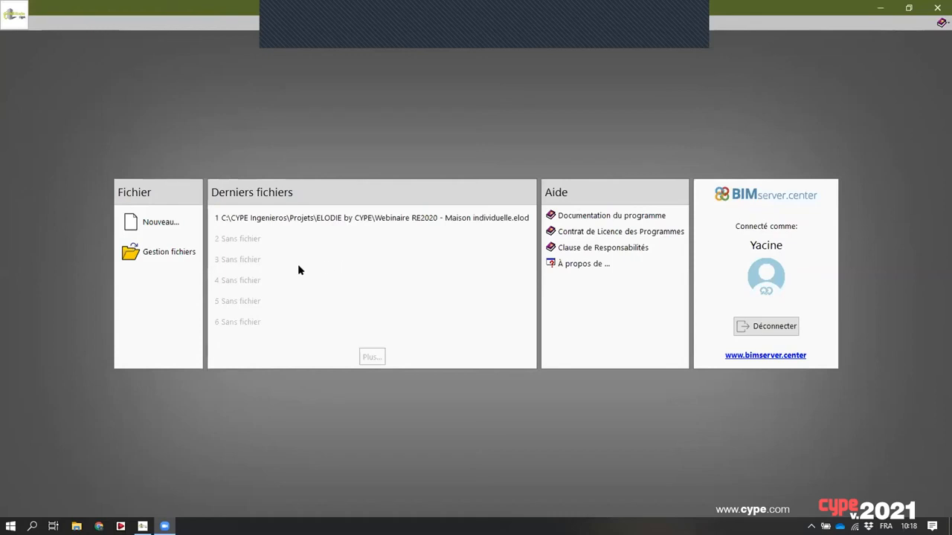
In ELODIE by CYPE, create the job "Etude ACV" linked to the BIMserver.center project "Webinaire RE2020 - Maison individuelle"
click(152, 222)
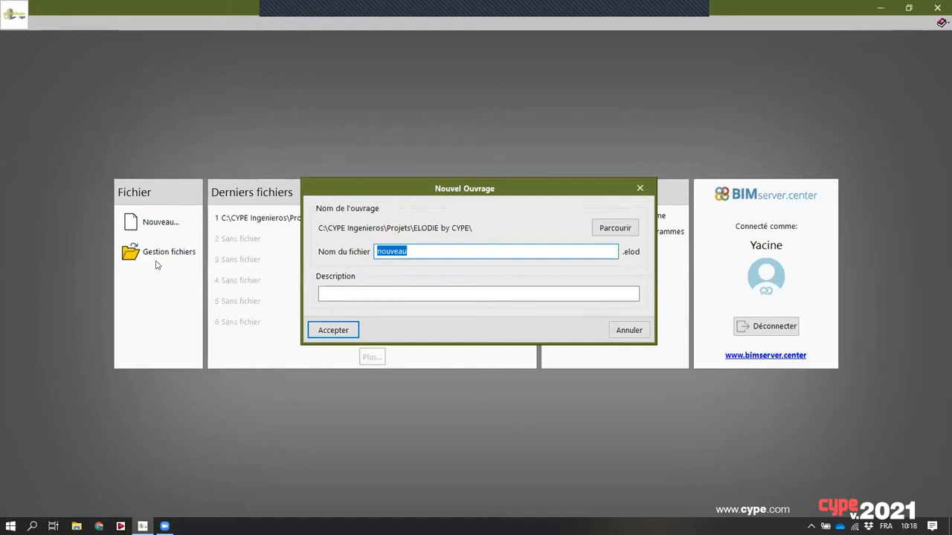
text(Etude ACV)
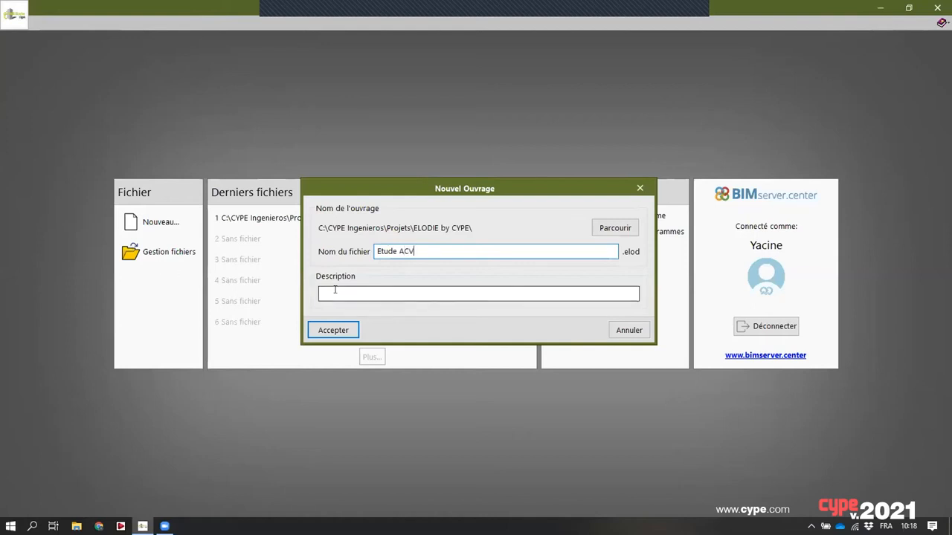
click(336, 330)
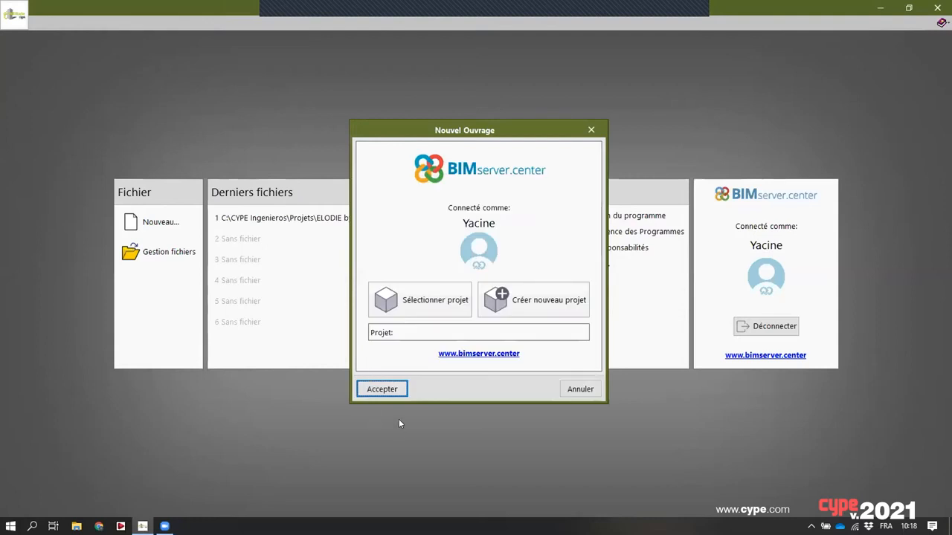
click(438, 301)
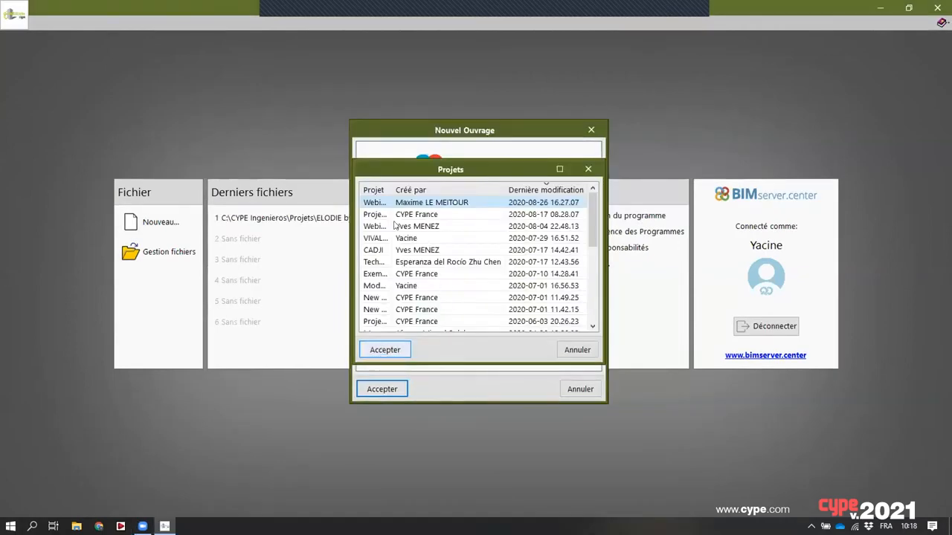
click(384, 349)
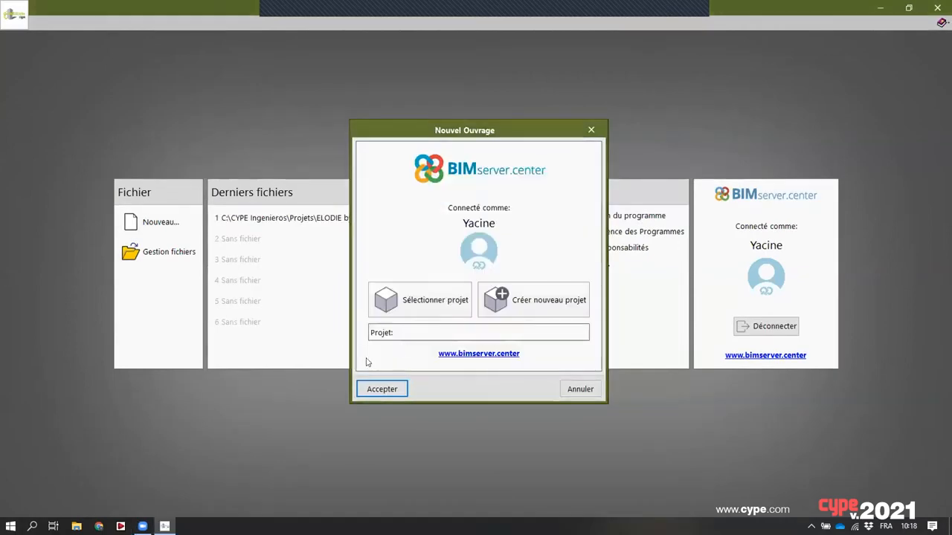
click(396, 390)
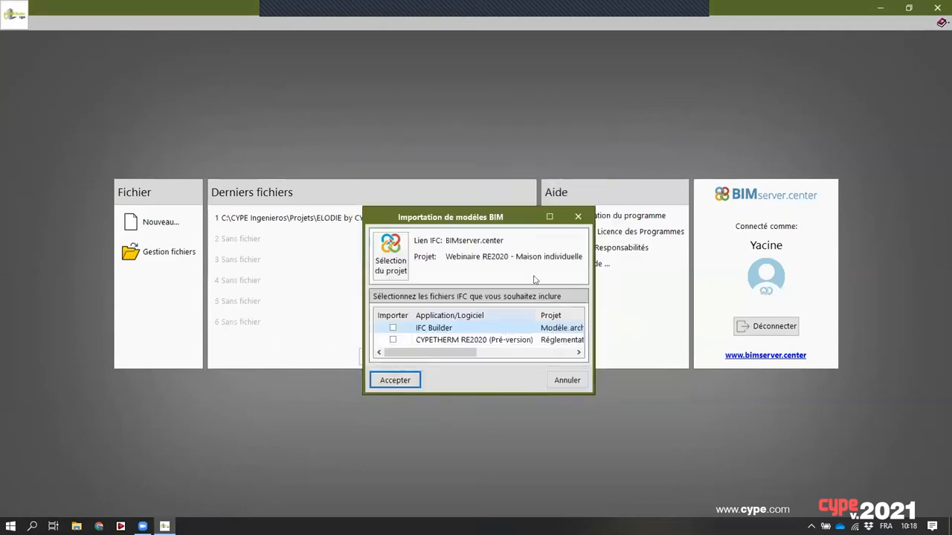
Import both the IFC Builder architectural model and the CYPETHERM RE2020 (Pré-version) model into the job
click(549, 216)
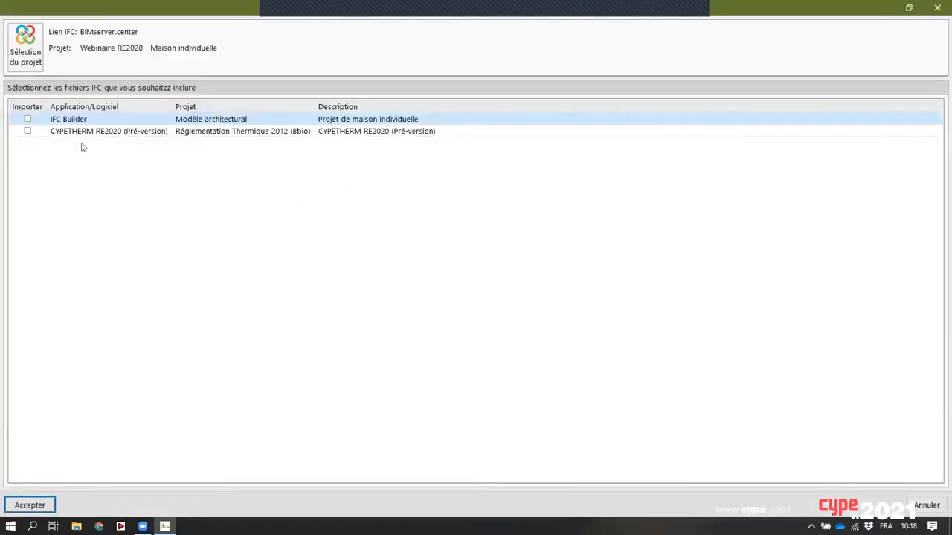
click(28, 119)
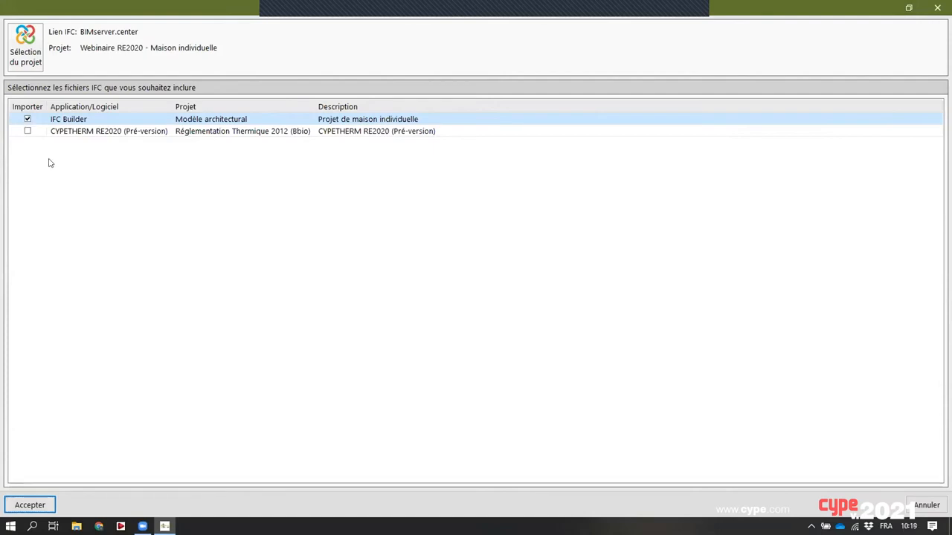
click(27, 131)
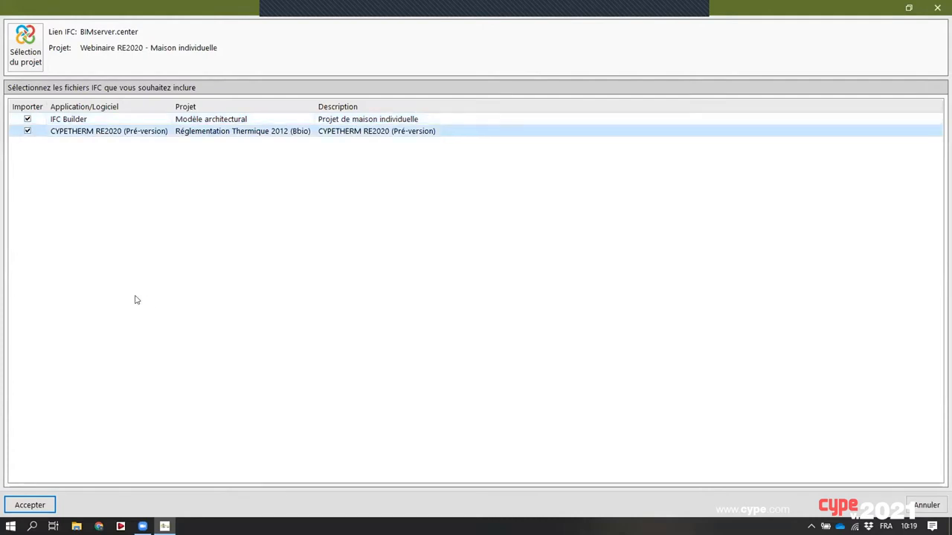
click(31, 508)
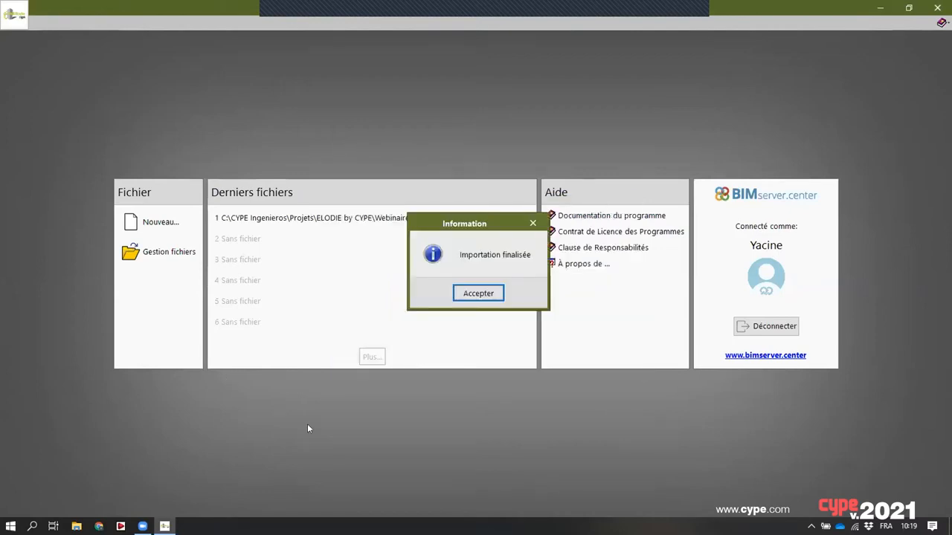
click(478, 293)
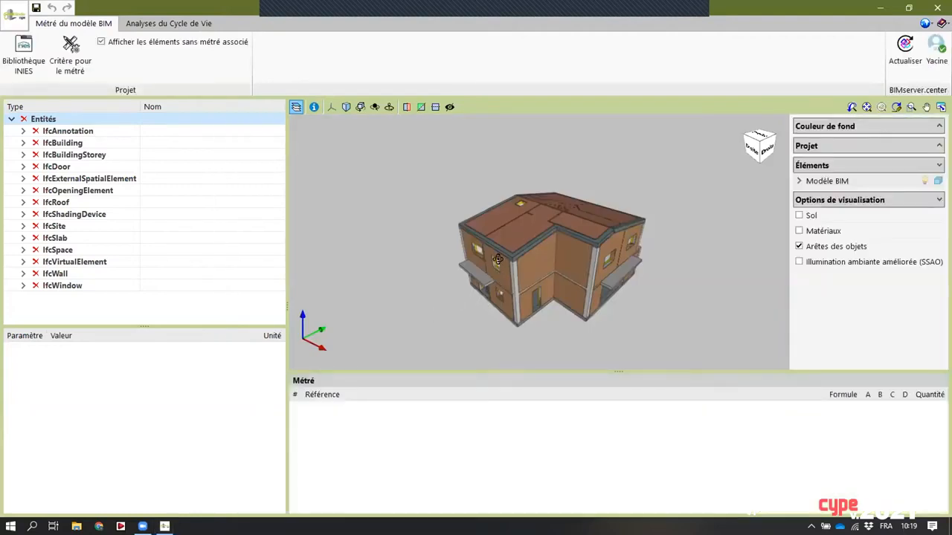
Hide the "Réglementation Thermique 2012 (Bbio)" model in the 3D view, keeping the architectural model displayed
middle_drag(466, 239, 450, 251)
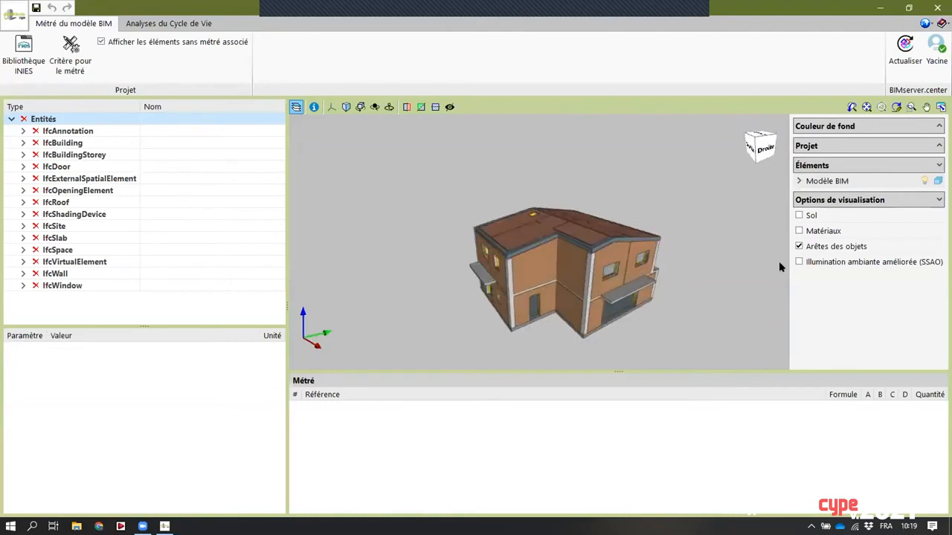
click(800, 183)
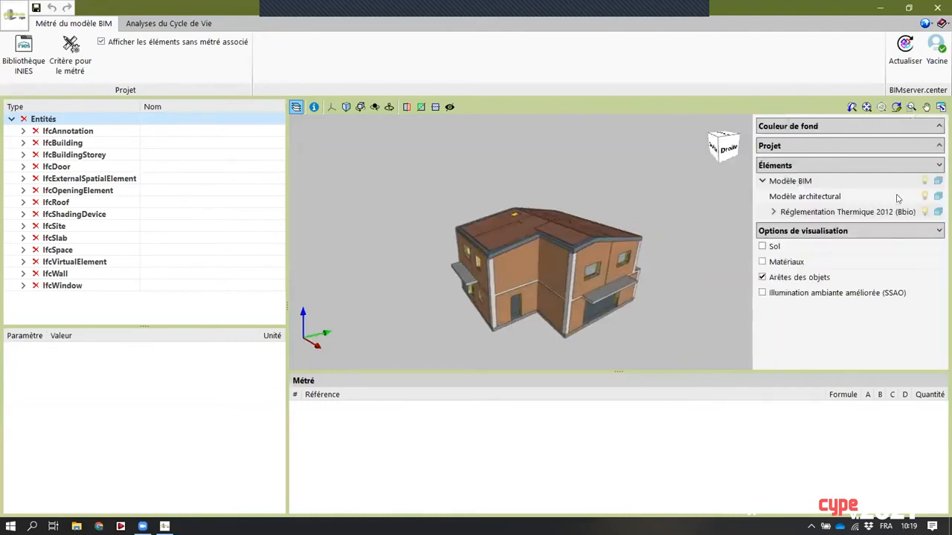
click(922, 213)
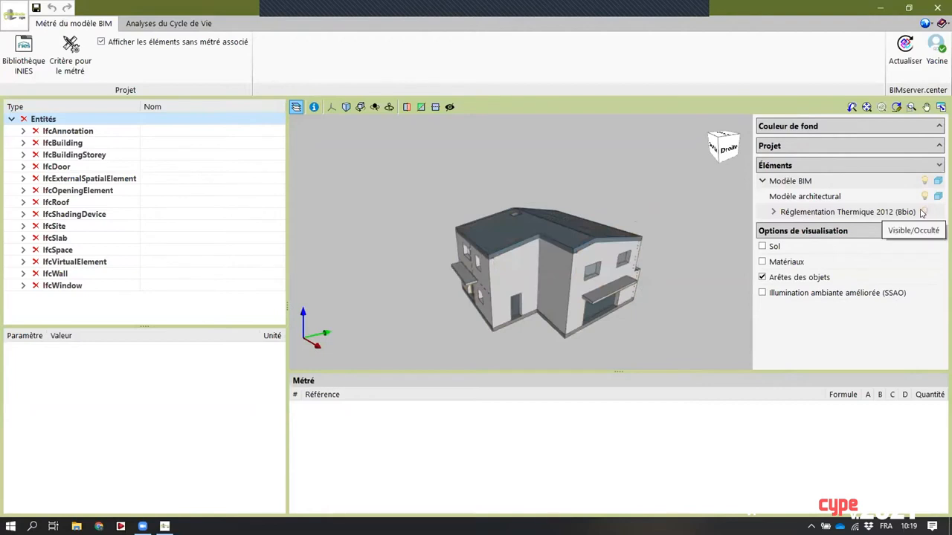
mouse_move(526, 262)
middle_down()
mouse_move(530, 279)
mouse_move(542, 276)
mouse_move(528, 273)
middle_up()
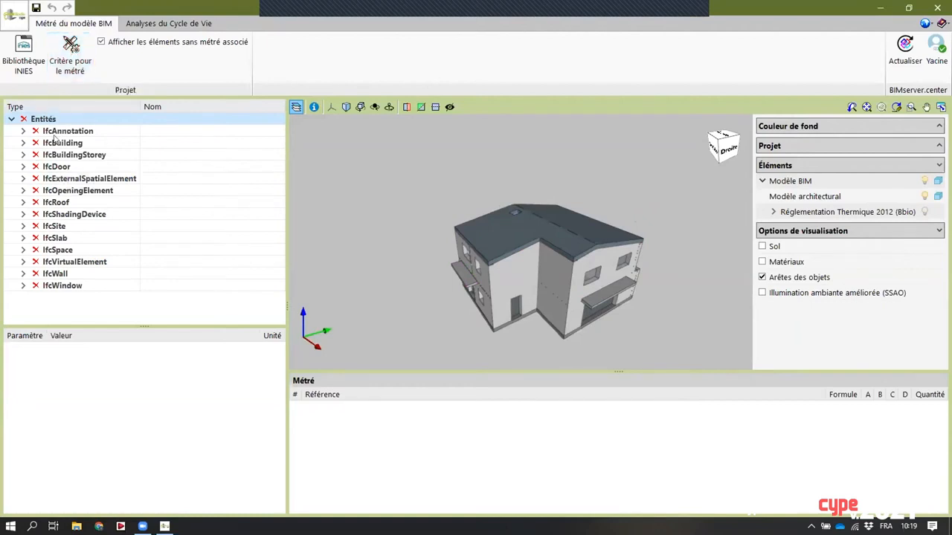
Create a quantity take-off criterion named "Maison ACV" and open it for editing
click(86, 72)
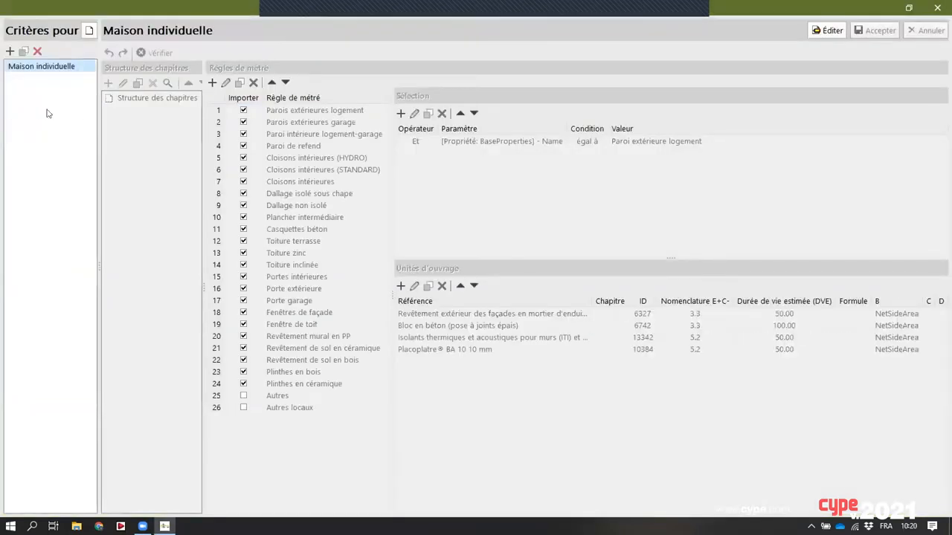
click(9, 51)
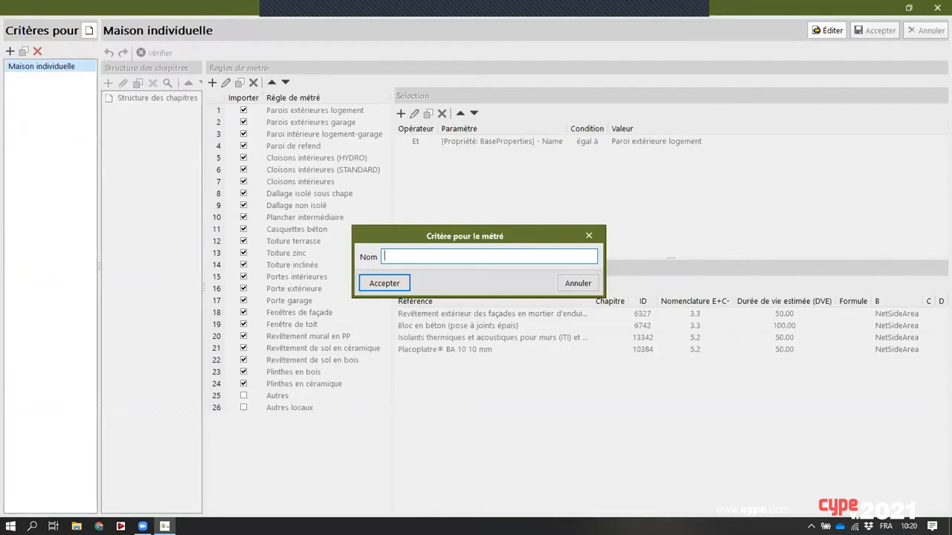
text(Maison ACV)
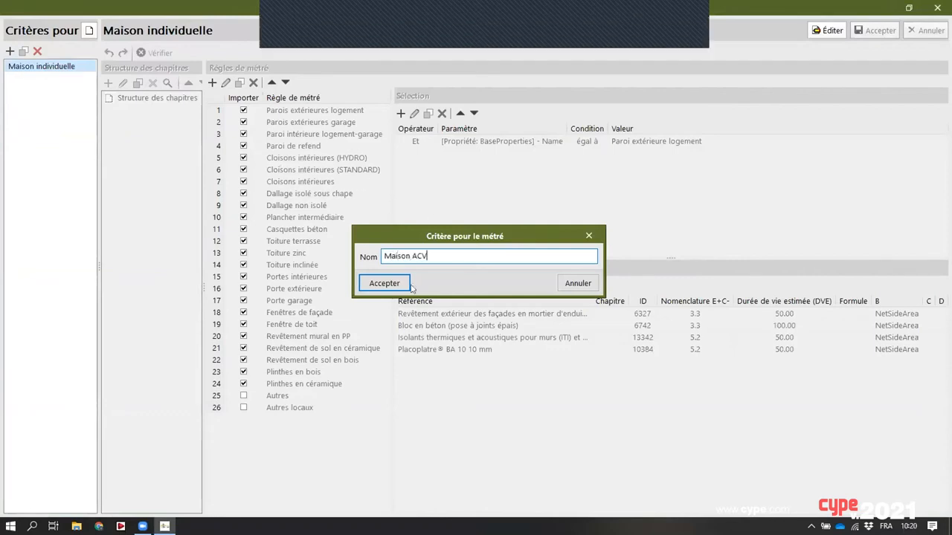
click(389, 287)
click(843, 34)
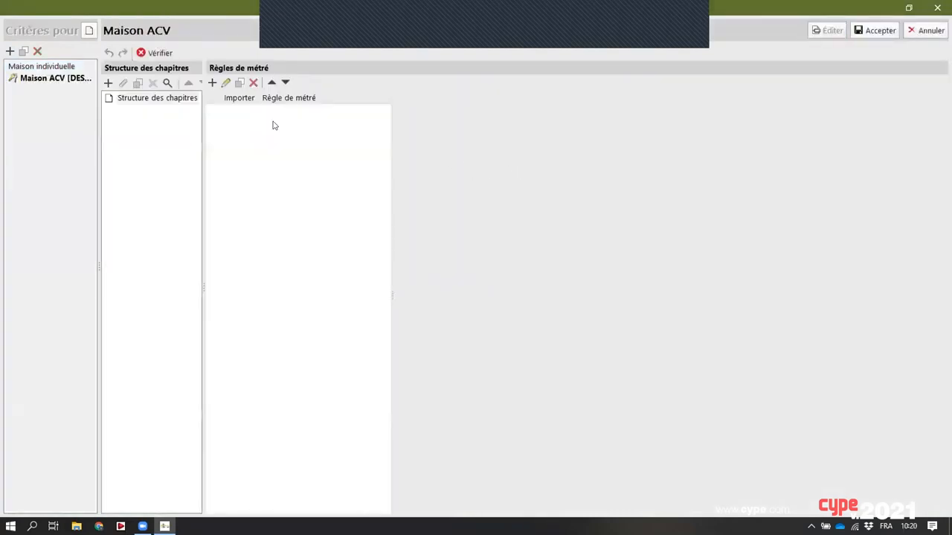
Add a take-off rule named "Parois extérieure" to the Maison ACV criterion
click(212, 83)
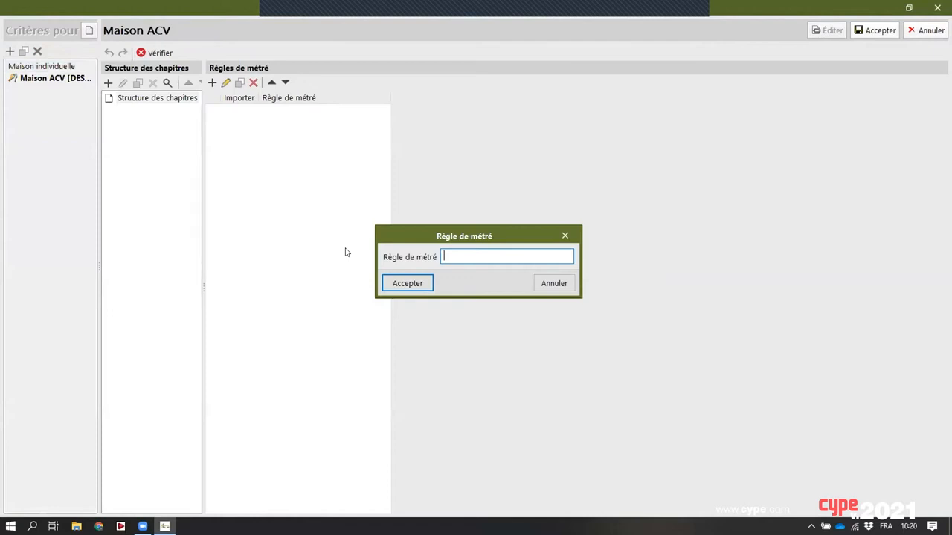
text(Parr)
text(ois ex)
text(térieure)
click(387, 283)
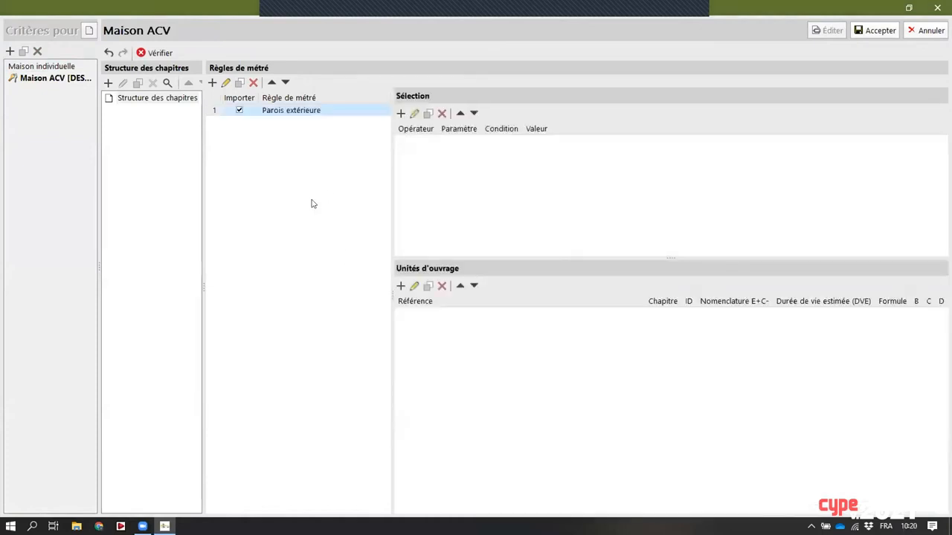
Add an "Et" selection condition to the rule, based on the Name property of the BaseProperties set
click(400, 113)
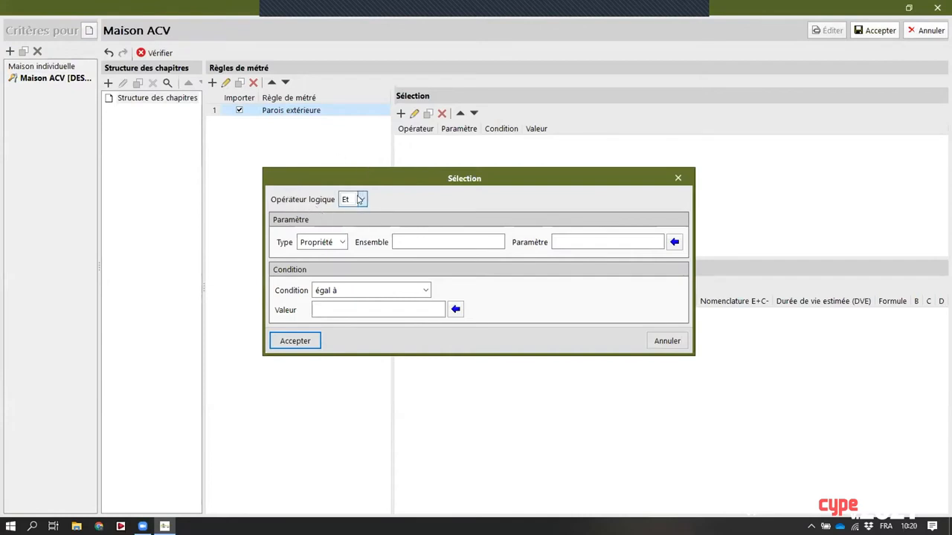
click(341, 243)
click(342, 243)
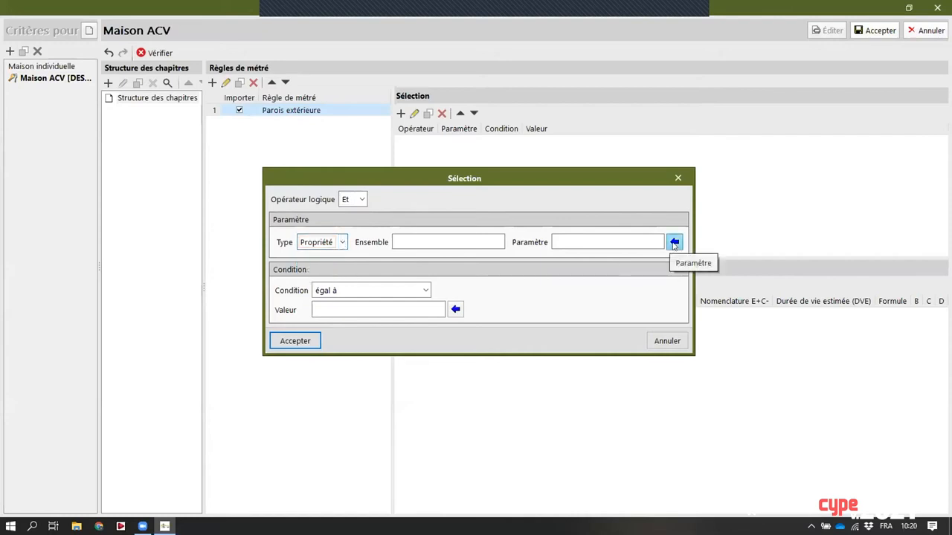
click(674, 243)
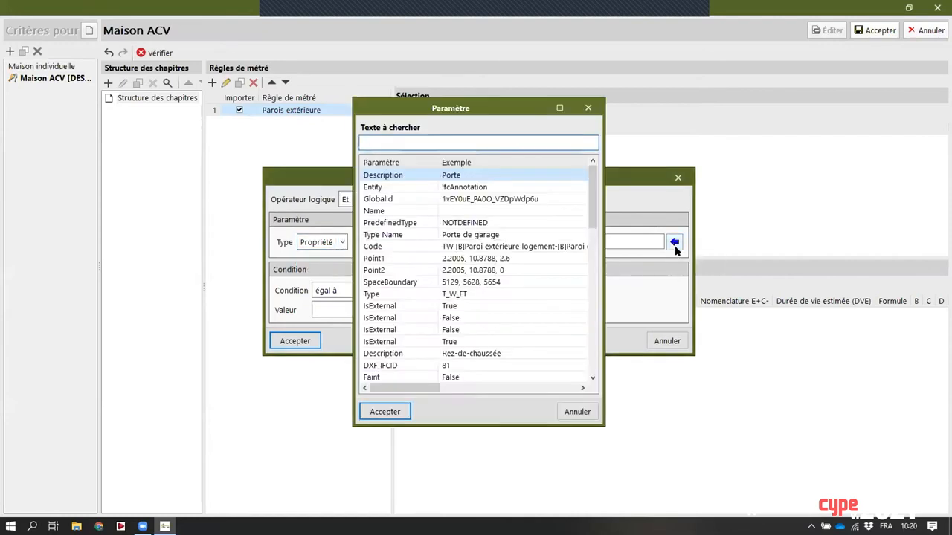
click(374, 213)
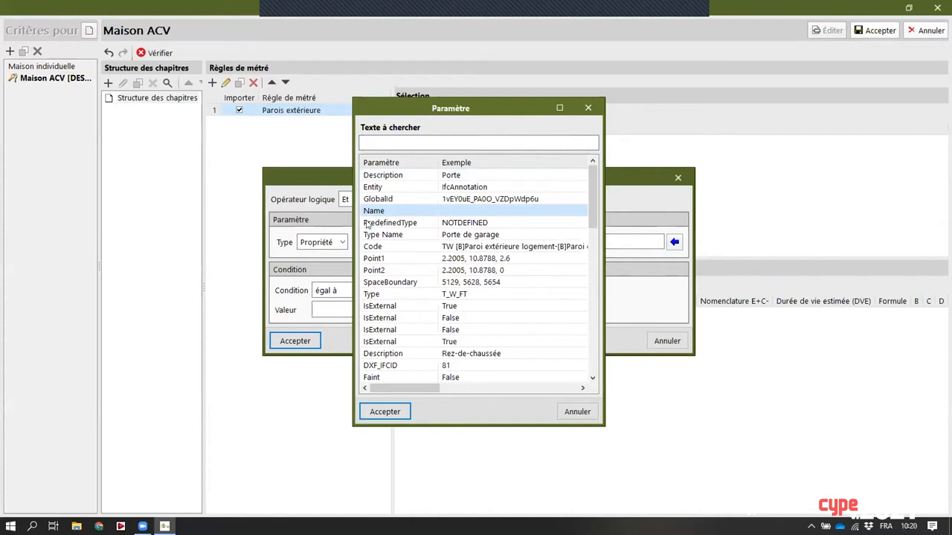
click(383, 411)
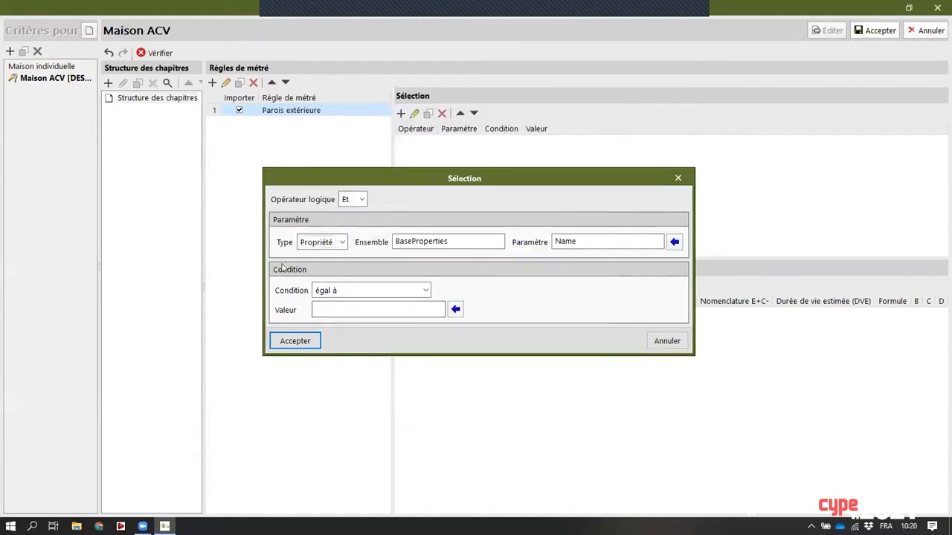
Make the selection condition "égal à" the value "Paroi extérieure logement" and save it
click(426, 290)
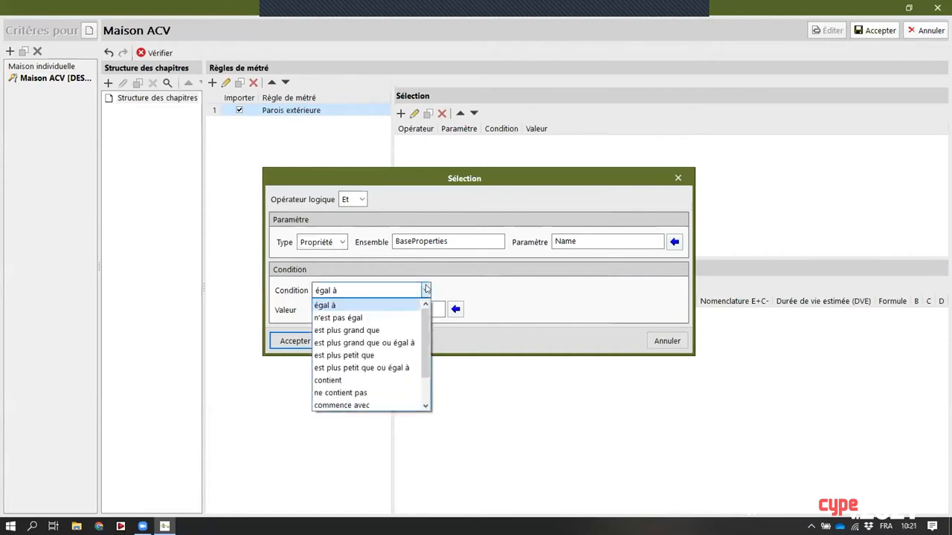
click(425, 290)
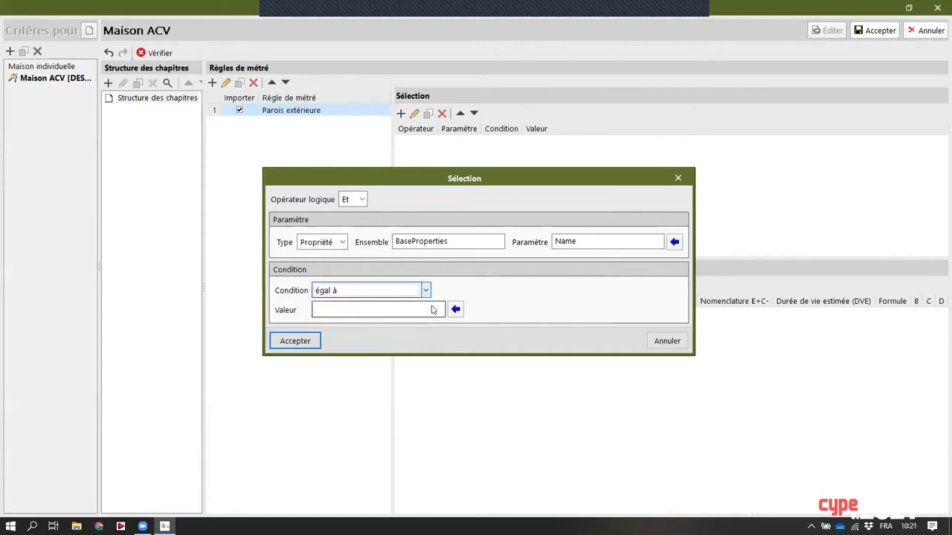
click(454, 309)
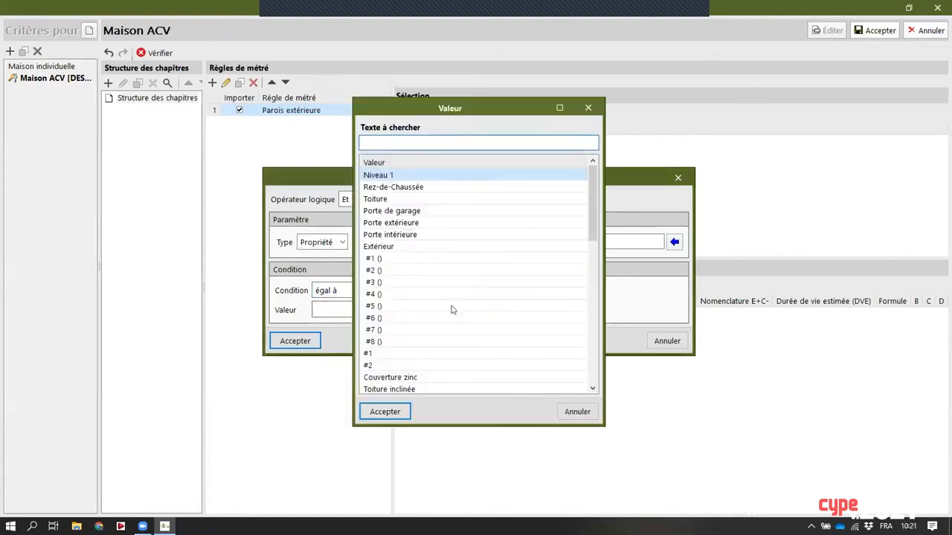
scroll(452, 309, down, 10)
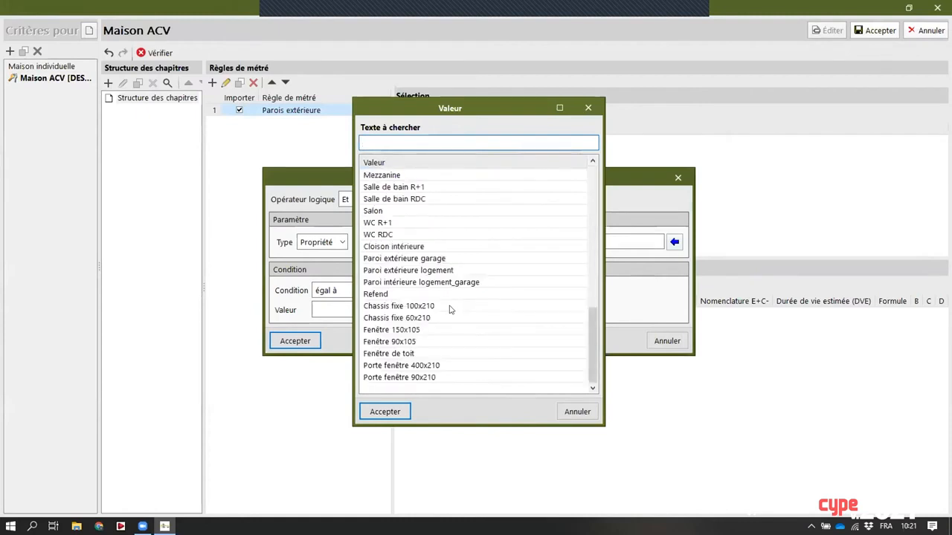
click(429, 272)
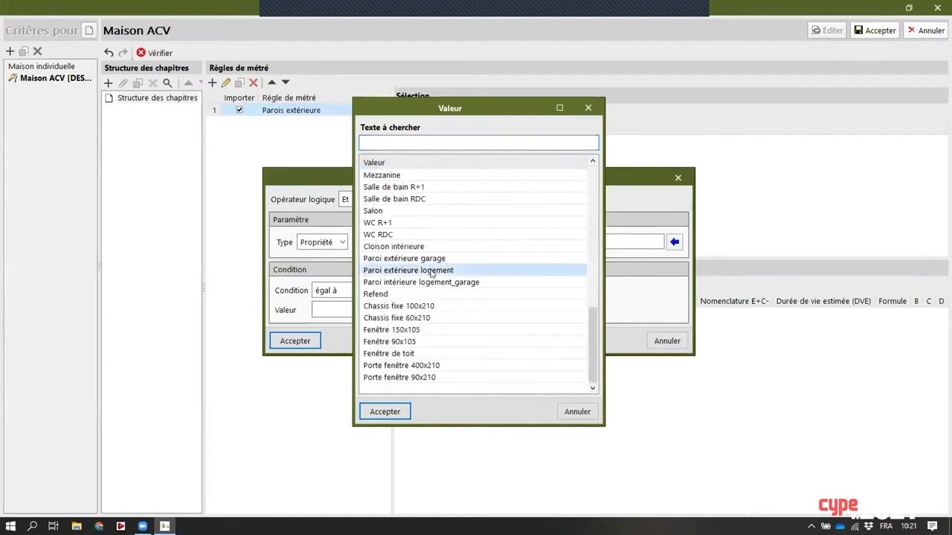
click(395, 413)
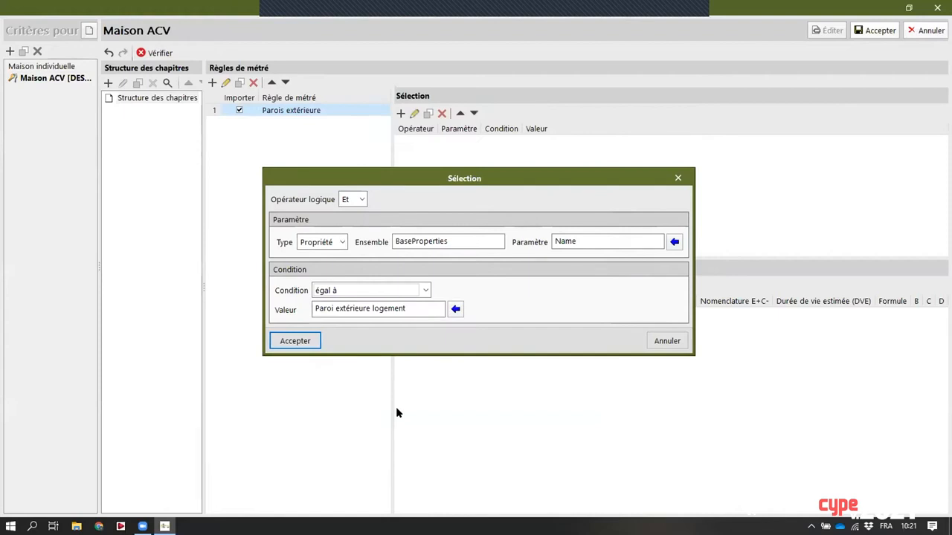
click(294, 340)
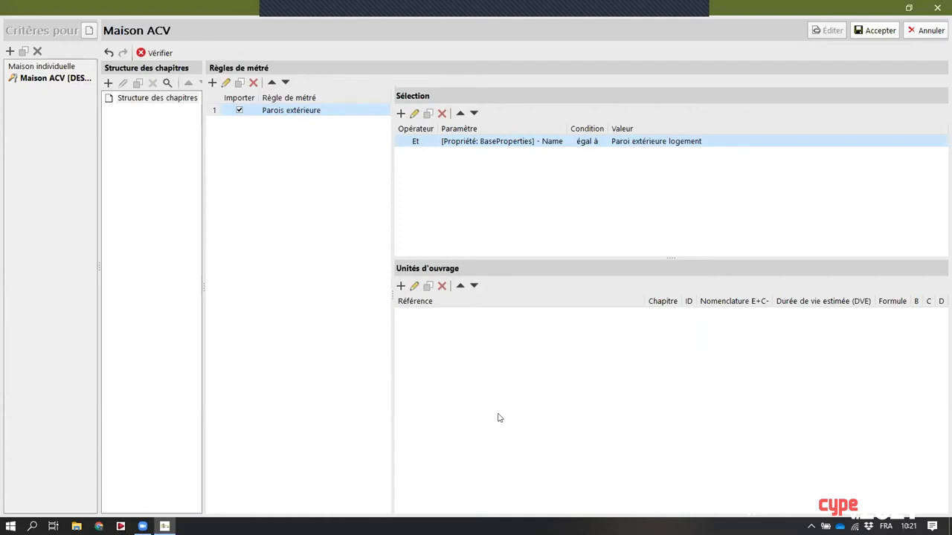
Create a work unit for the rule and pick the default INIES sheet for mineral render façade coating under Façades, Mortier d'enduit minéral
click(401, 287)
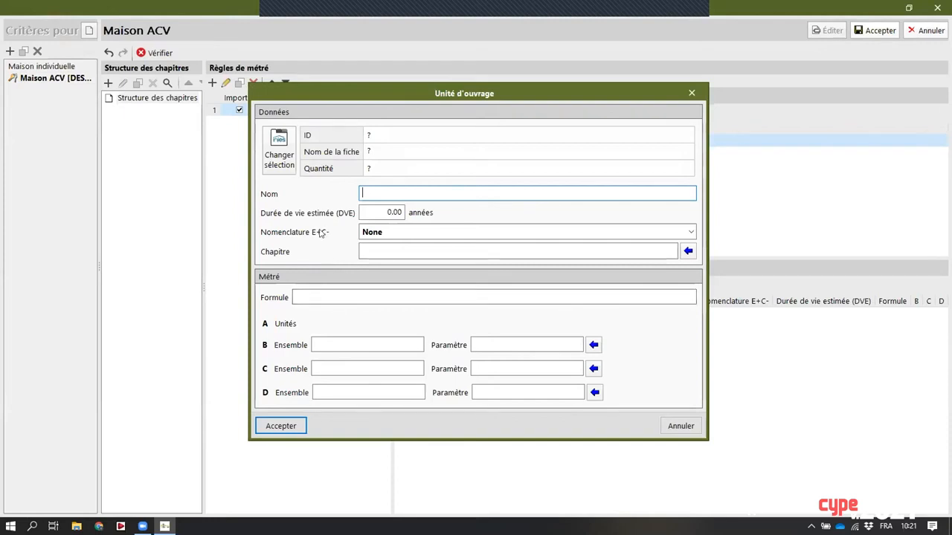
click(280, 146)
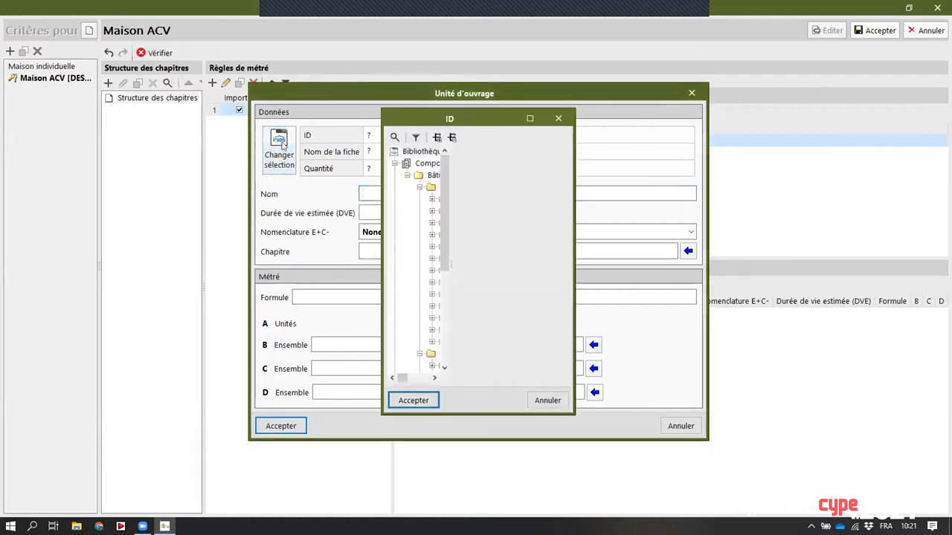
click(529, 118)
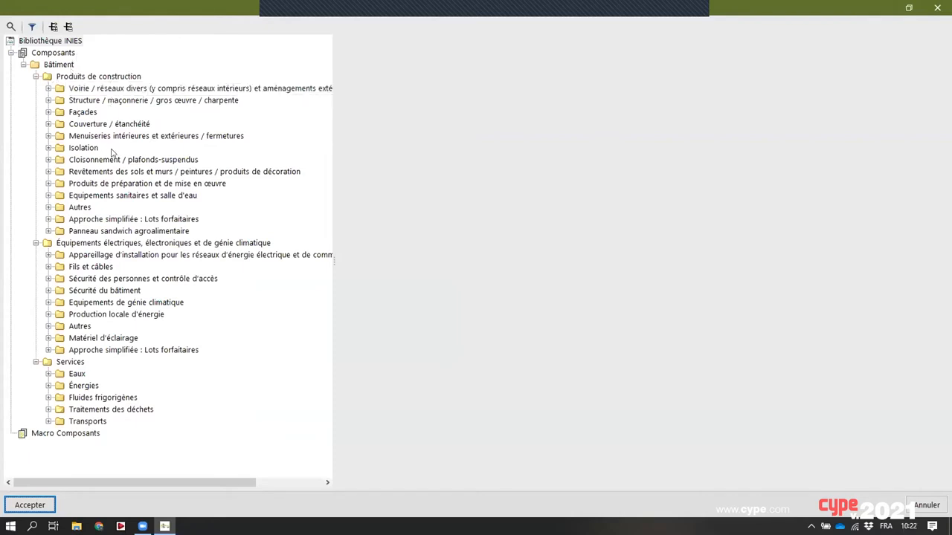
click(47, 112)
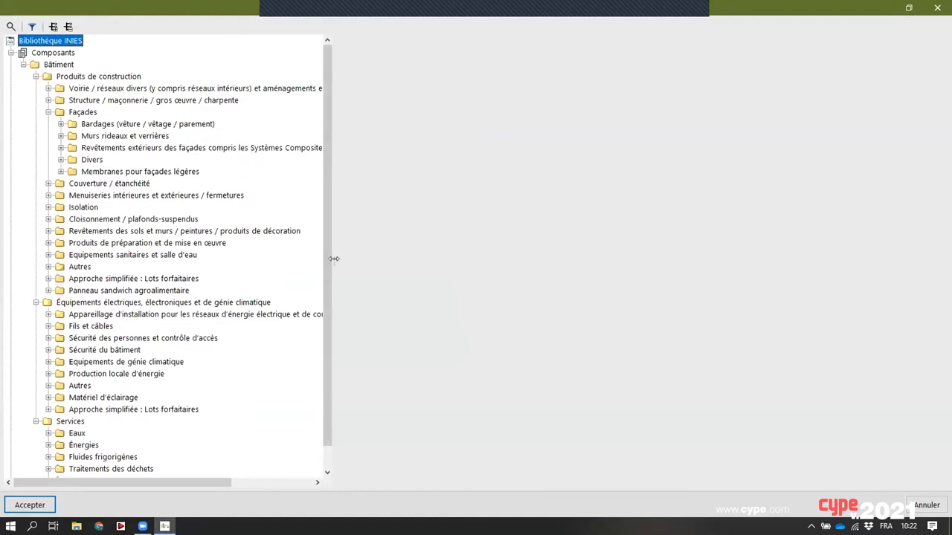
drag(334, 259, 473, 256)
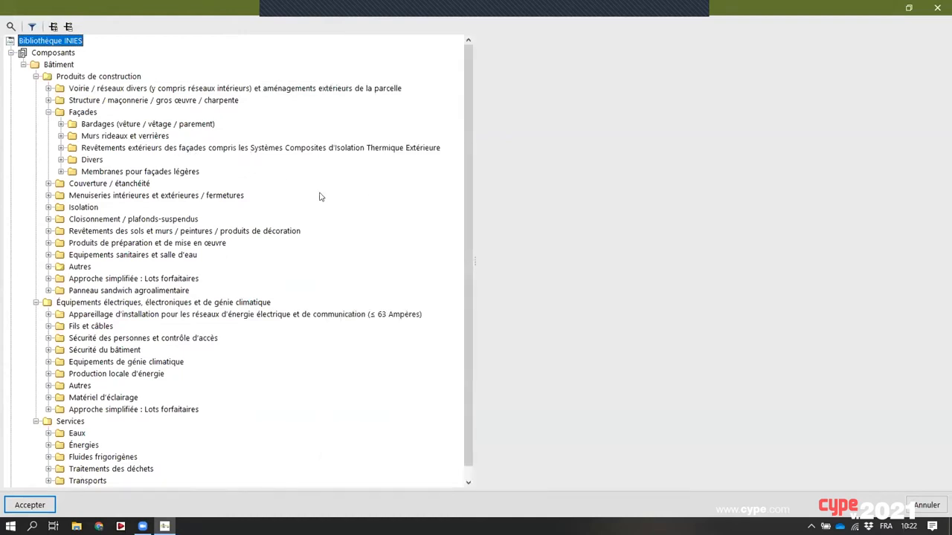
click(61, 148)
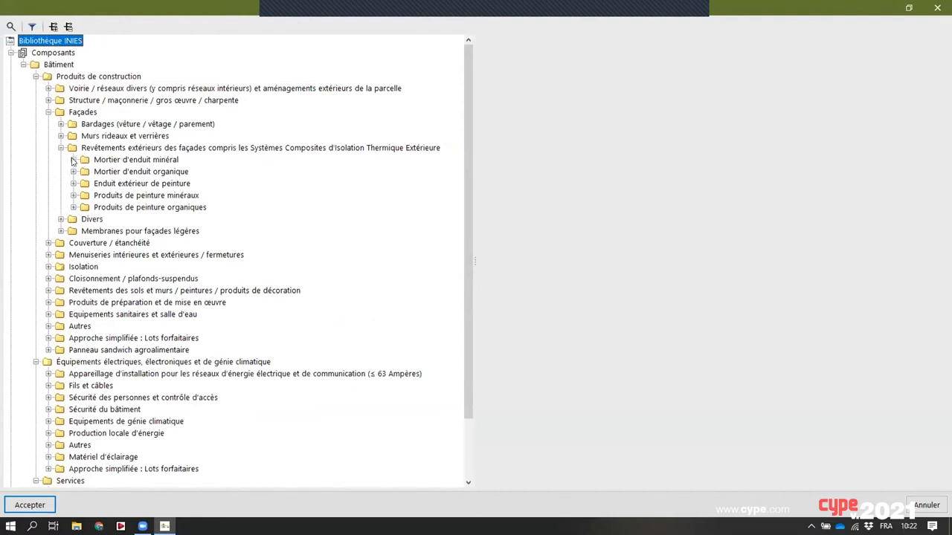
click(73, 160)
click(122, 186)
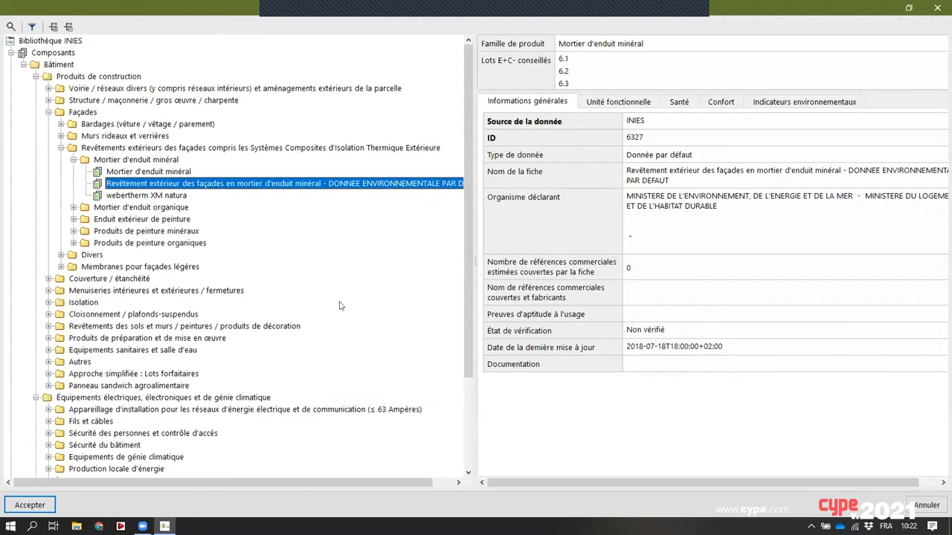
Review the sheet's functional unit, health, comfort and environmental indicators, and assign the sheet to the work unit
drag(474, 255, 281, 257)
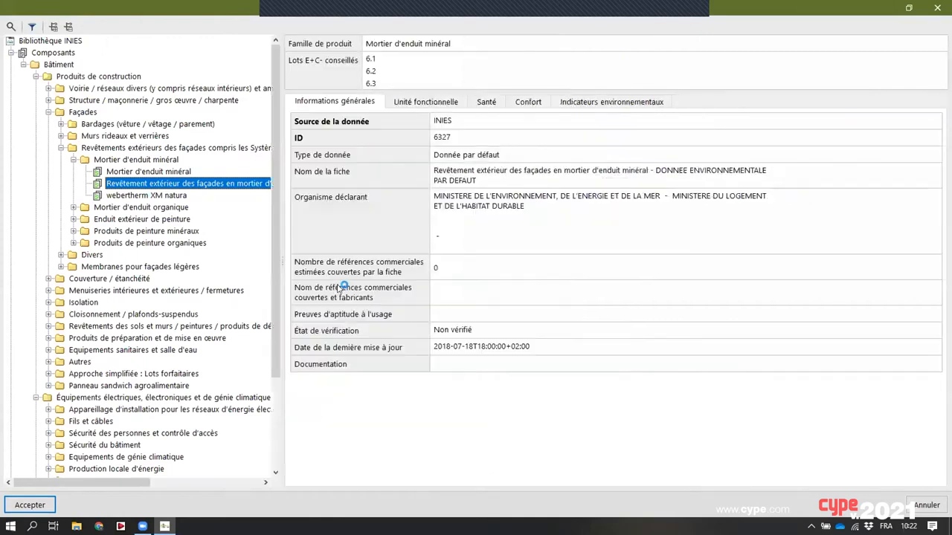
click(419, 102)
click(487, 103)
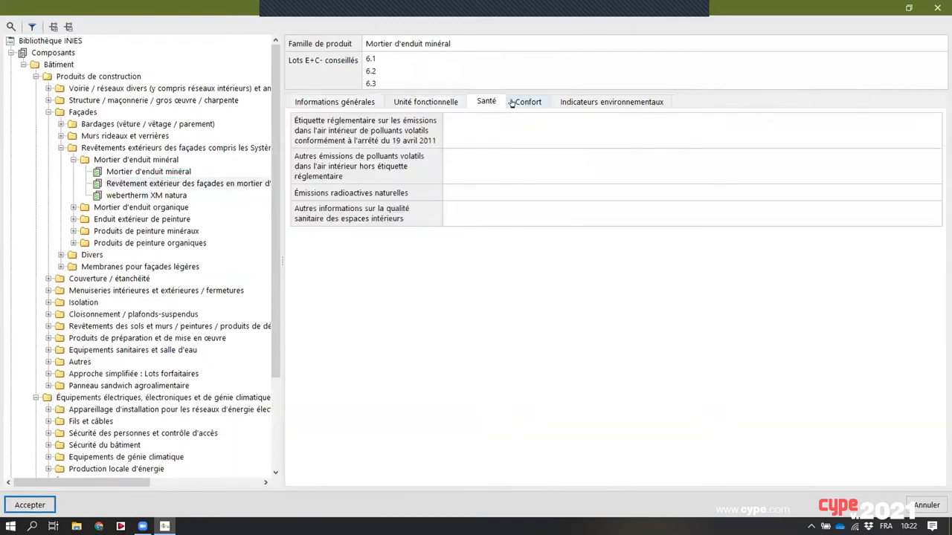
click(521, 103)
click(580, 104)
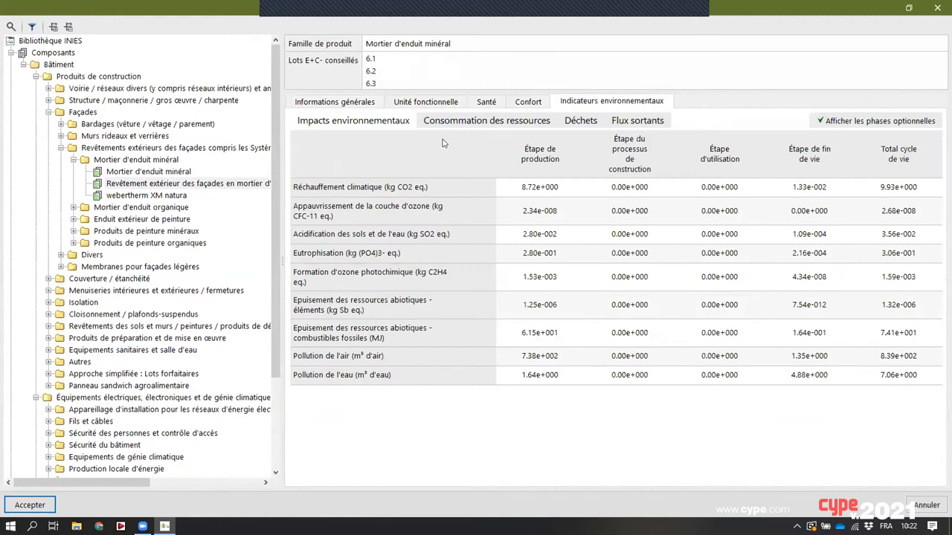
click(31, 504)
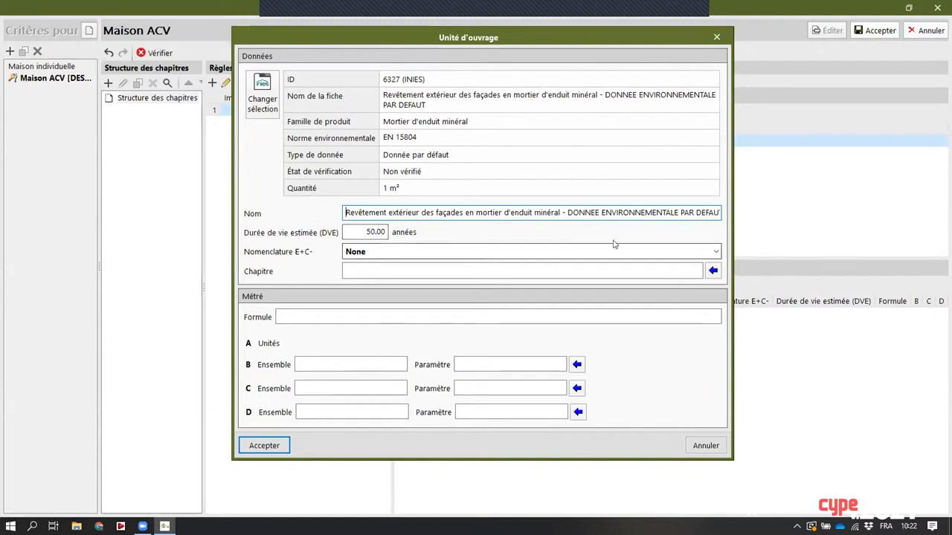
Classify the work unit as "3.3 Eléments verticaux - Façades" and take its quantity B from NetSideArea of Qto_WallBaseQuantities
click(368, 254)
drag(717, 276, 712, 285)
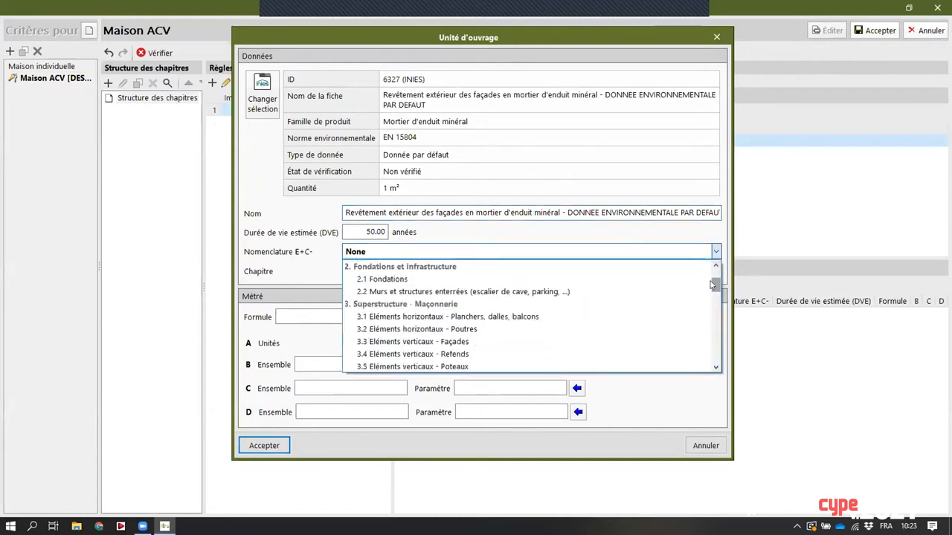
click(464, 342)
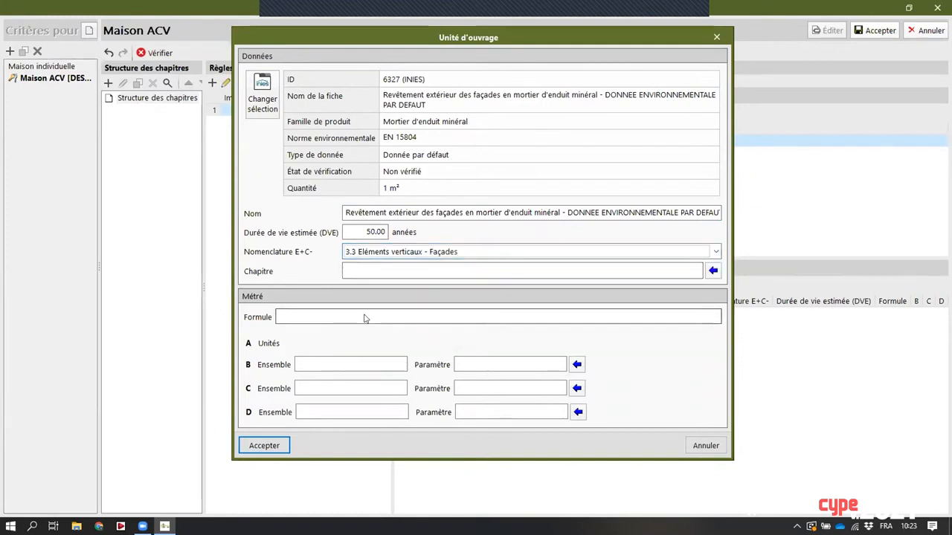
click(577, 365)
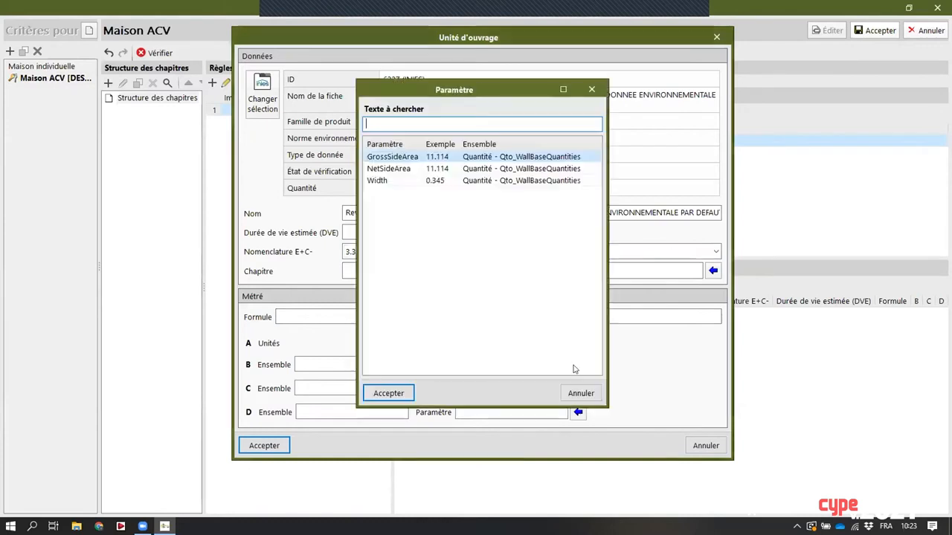
click(402, 170)
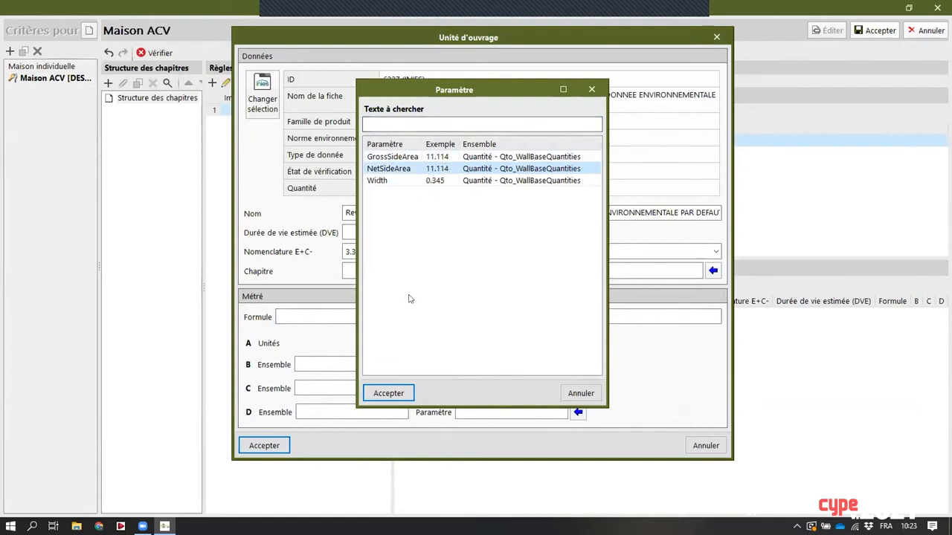
click(383, 393)
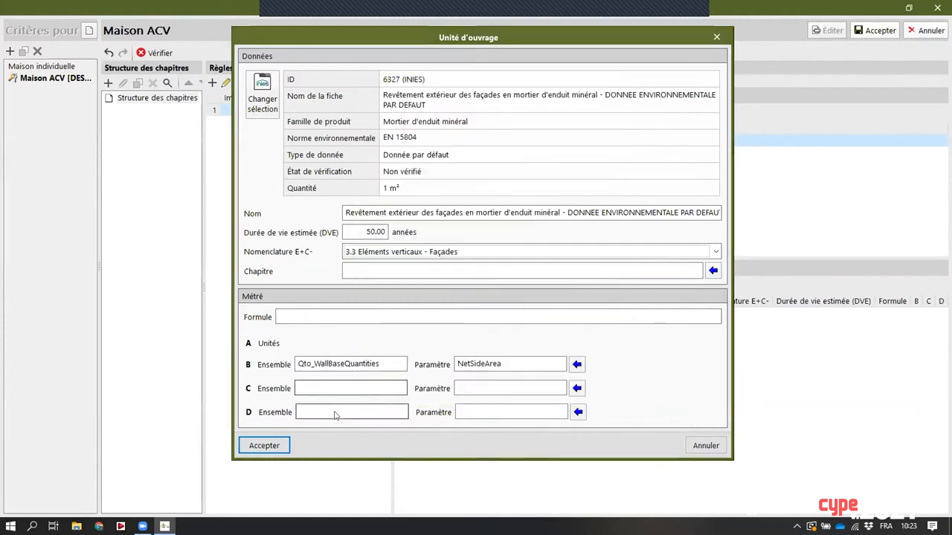
click(266, 446)
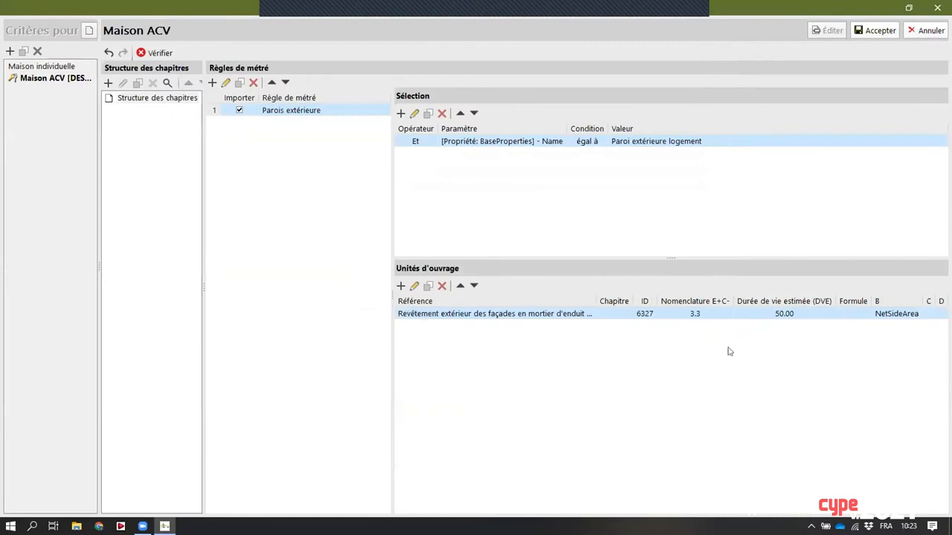
Add a second work unit, search the INIES library for "Bloc béton", and assign it the sheet "Bloc en béton (pose à joints épais)"
click(401, 286)
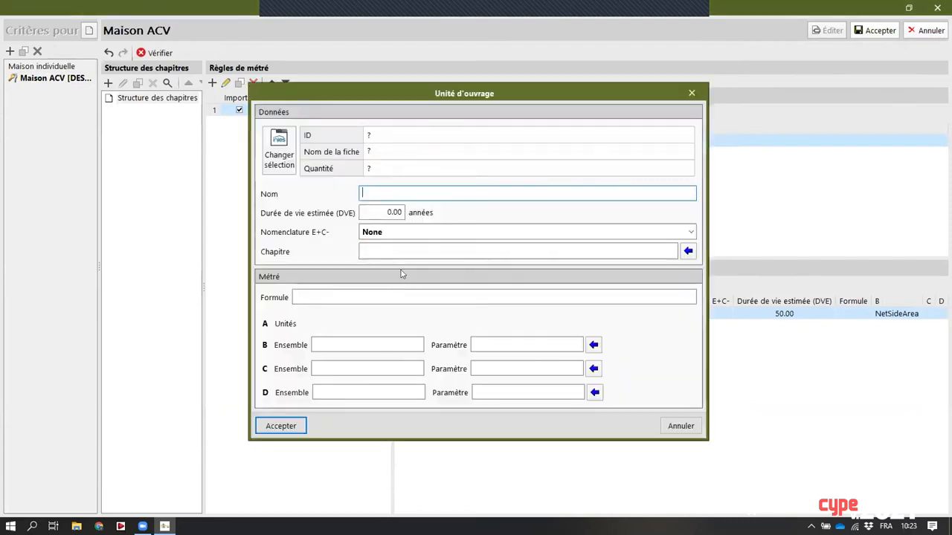
click(287, 149)
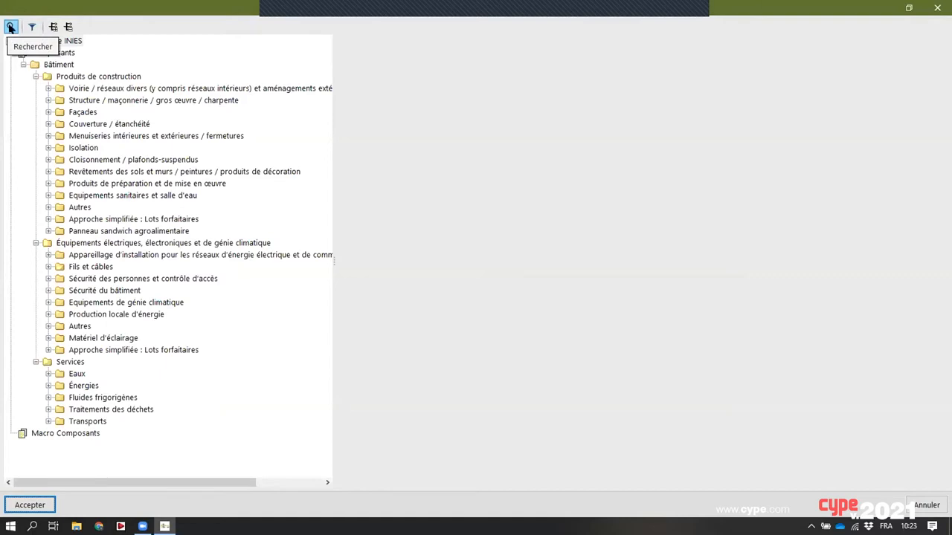
click(11, 28)
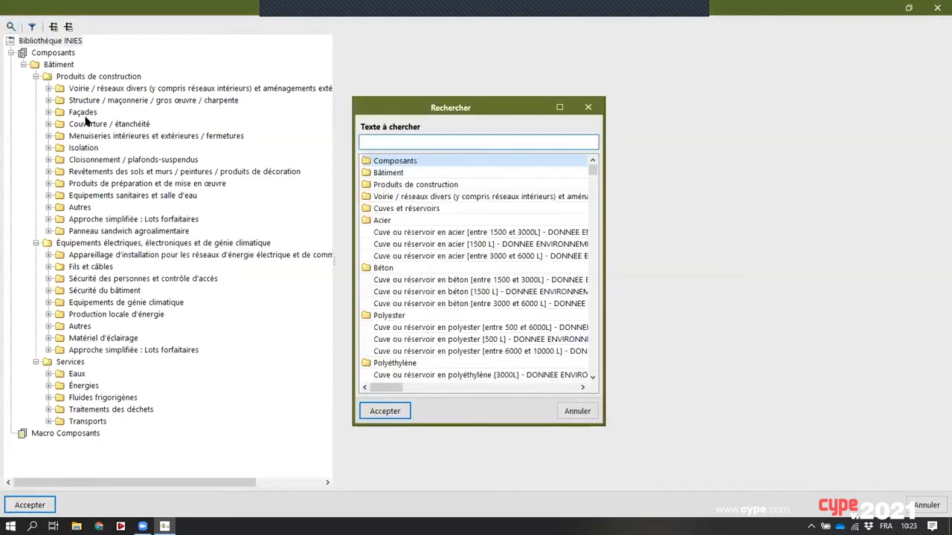
text(Blo)
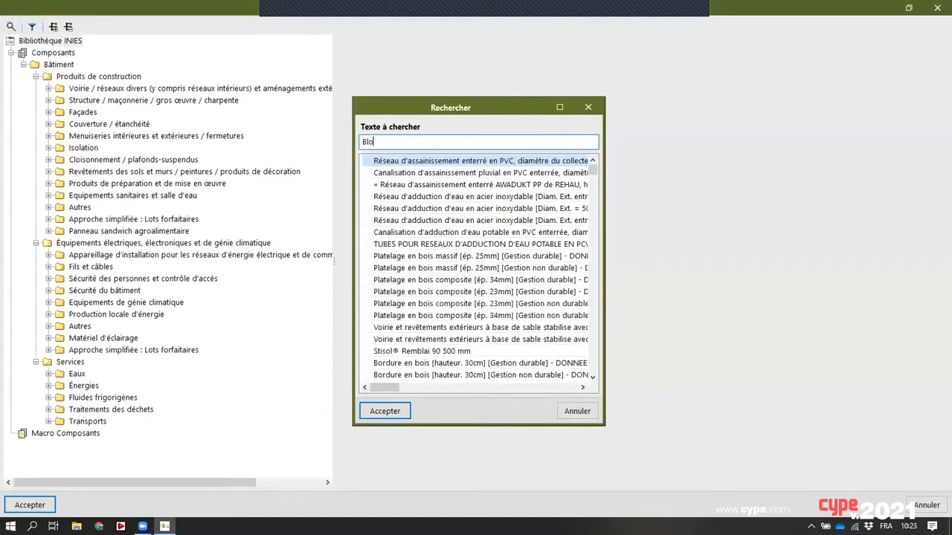
text(c béton)
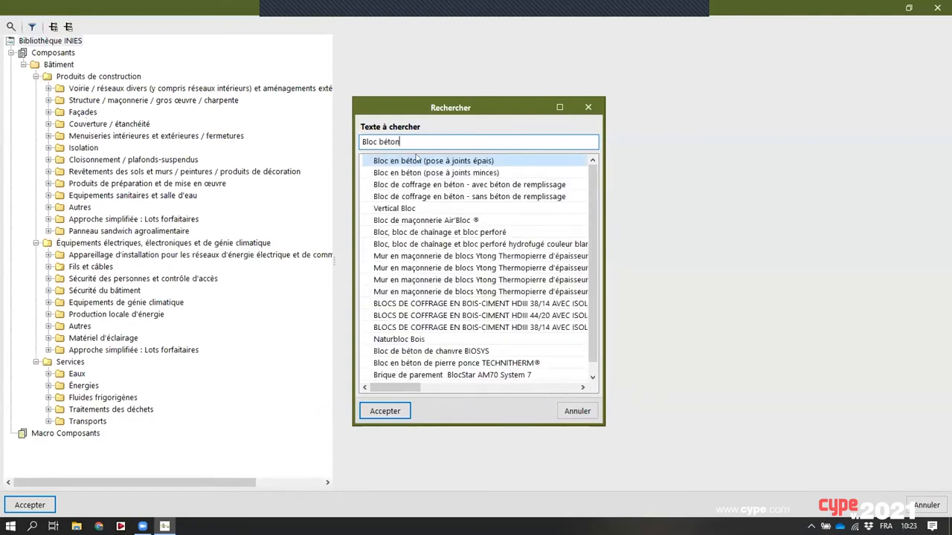
scroll(430, 190, down, 1)
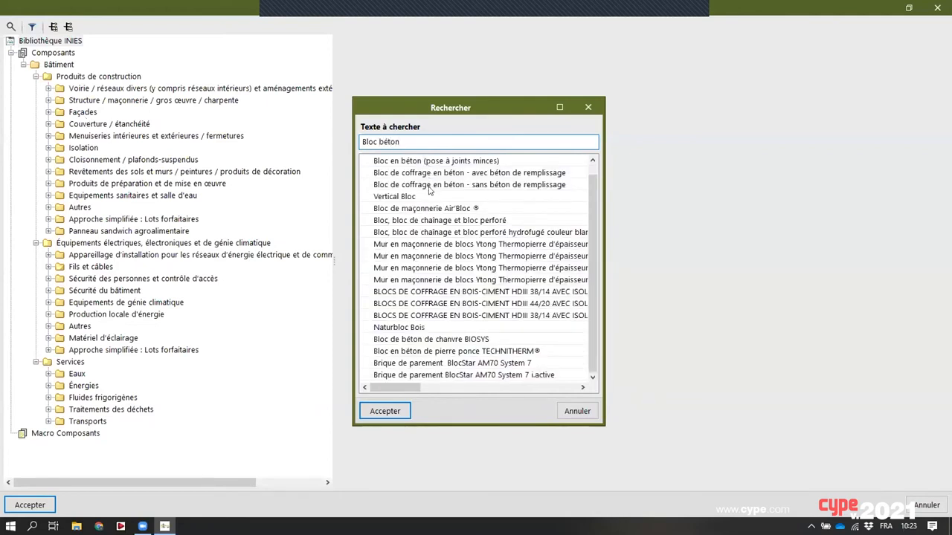
scroll(455, 273, up, 1)
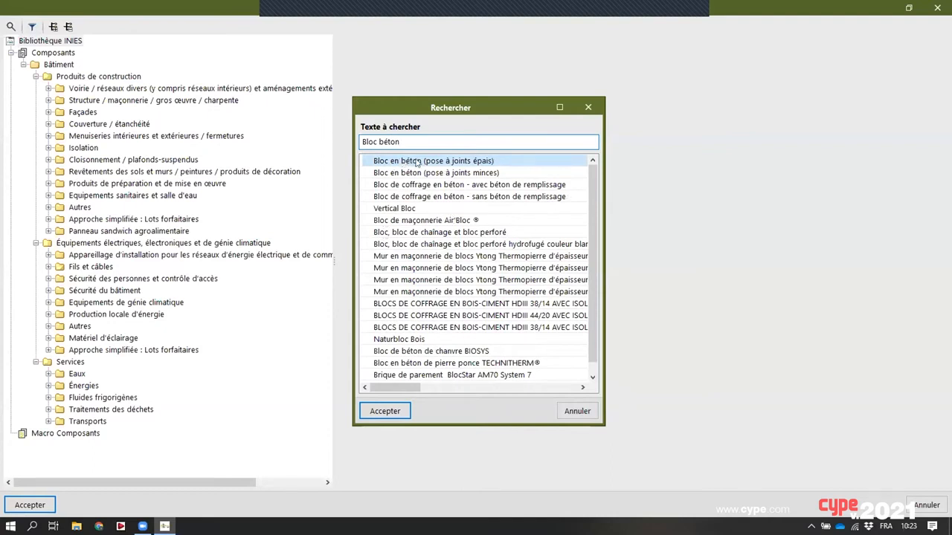
click(385, 411)
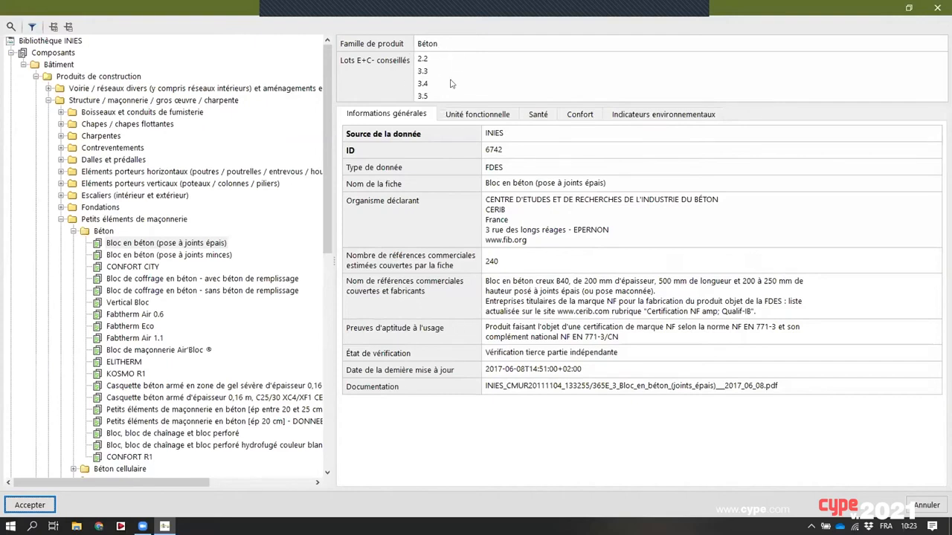
click(28, 505)
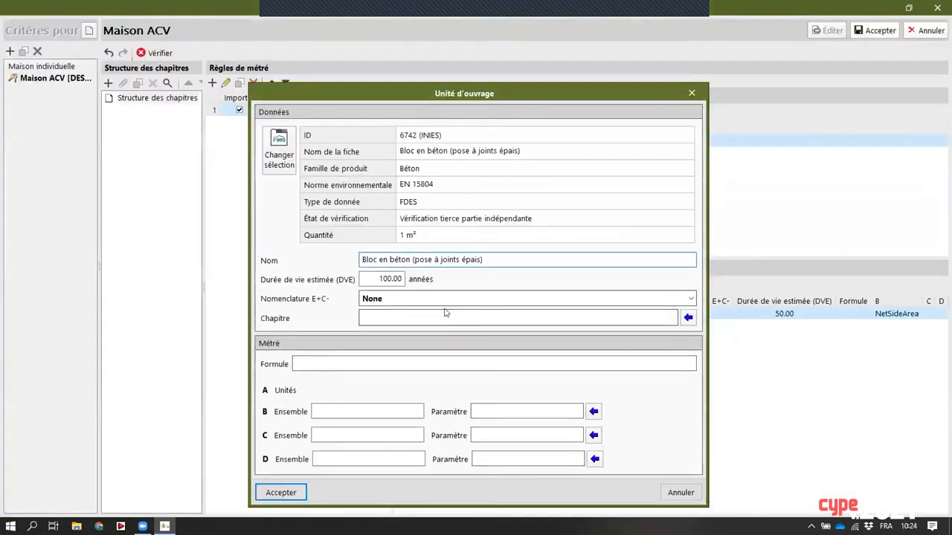
Classify the concrete block unit as "3.3 Eléments verticaux - Façades", take quantity B from NetSideArea, and save the Maison ACV take-off criteria
click(584, 297)
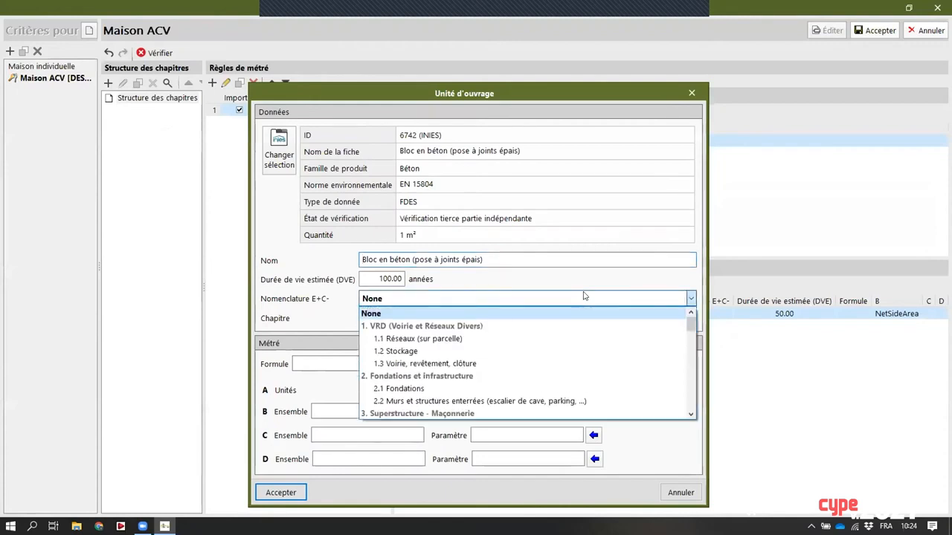
scroll(470, 352, down, 3)
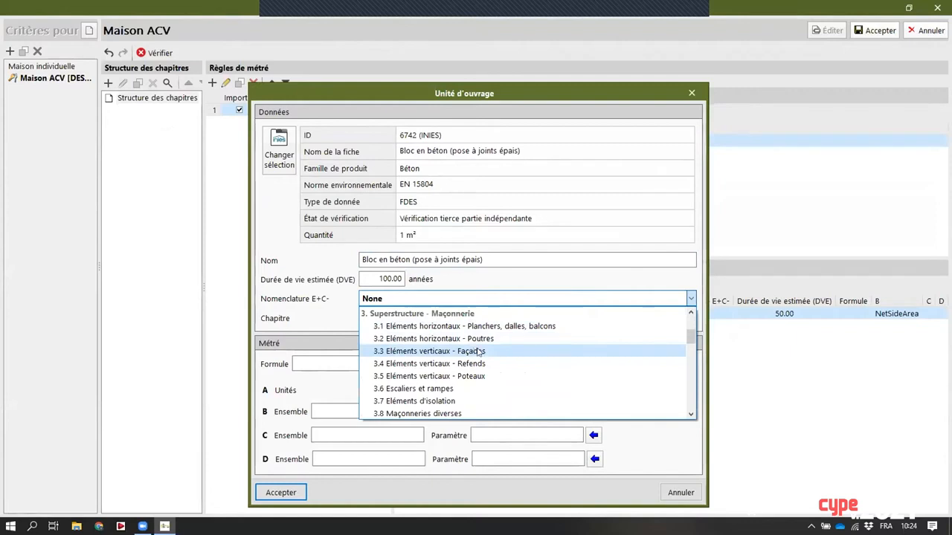
click(474, 351)
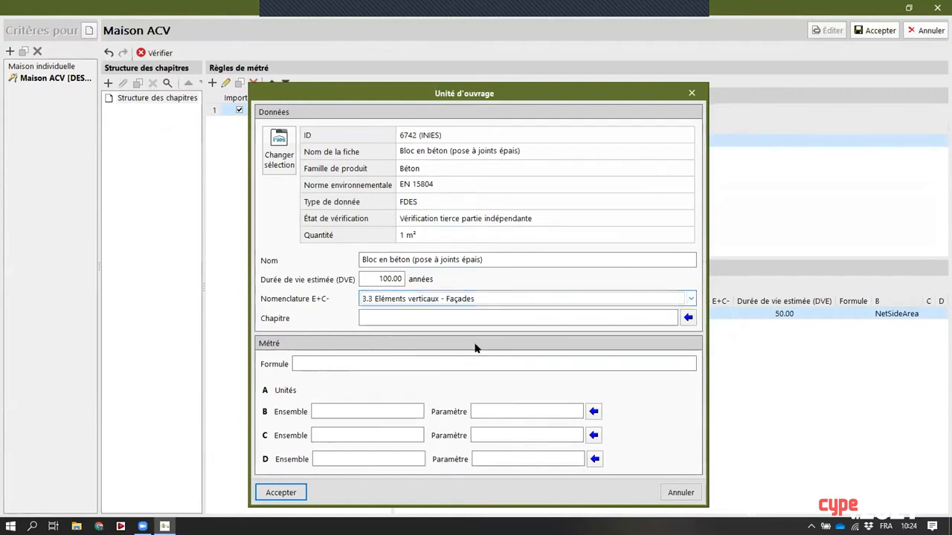
click(593, 412)
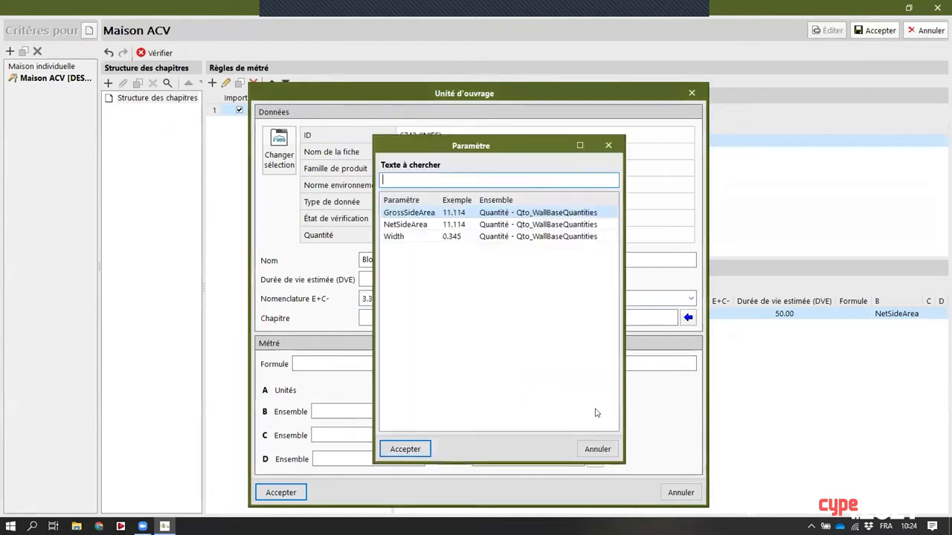
click(423, 225)
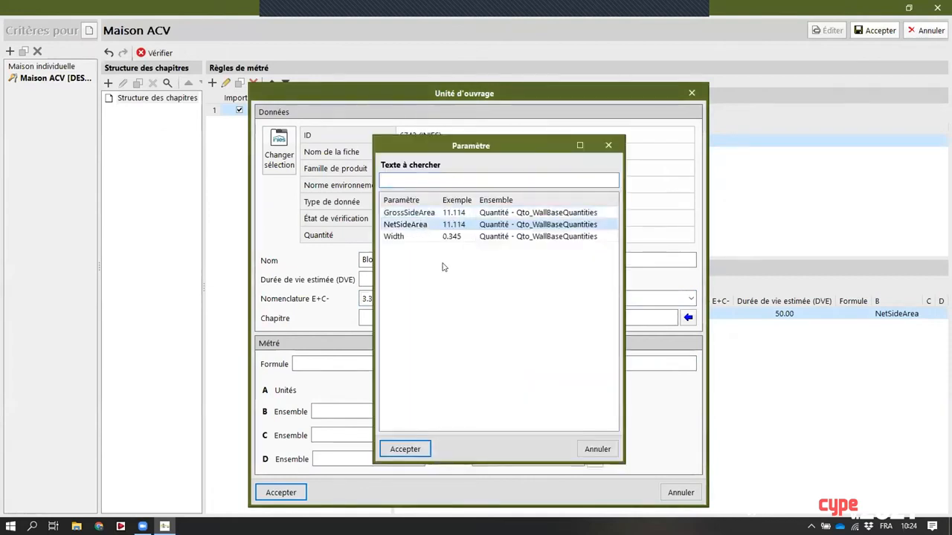
click(409, 449)
click(282, 492)
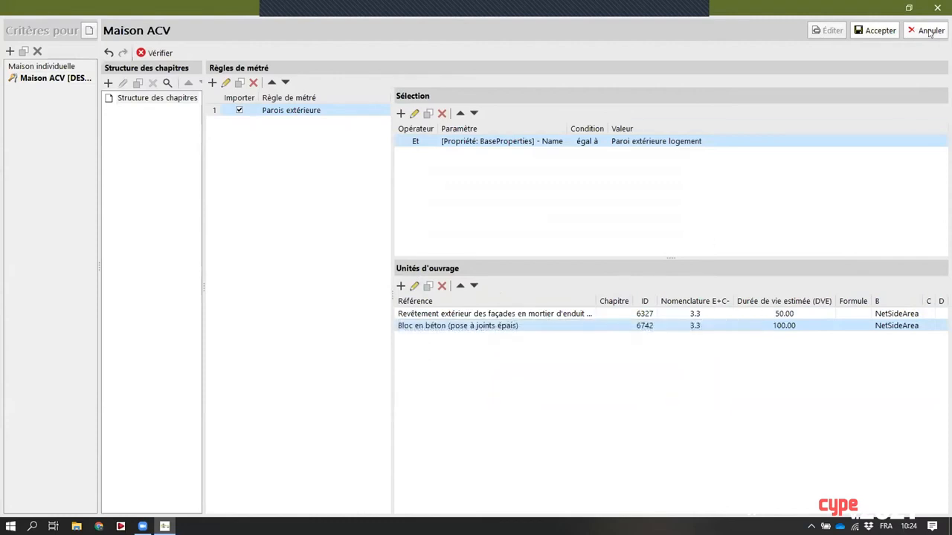
click(876, 31)
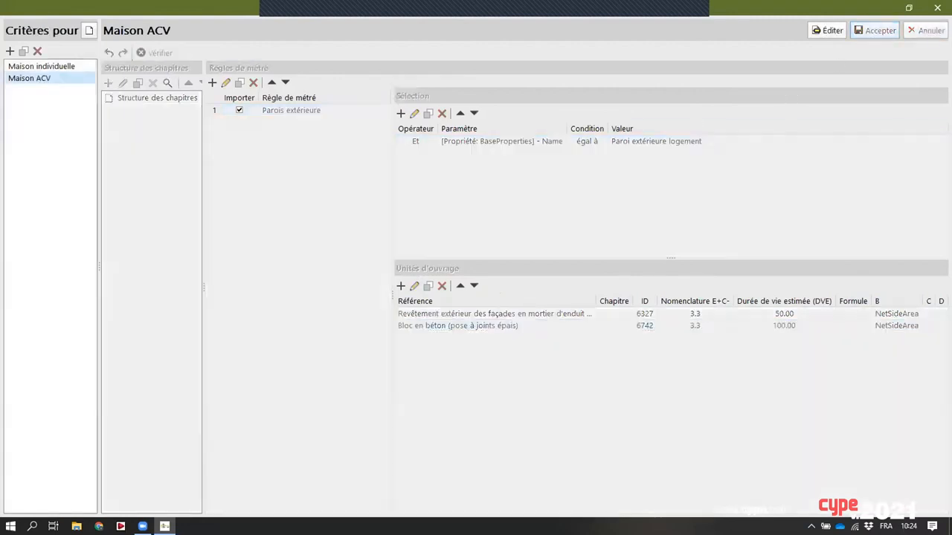
click(936, 7)
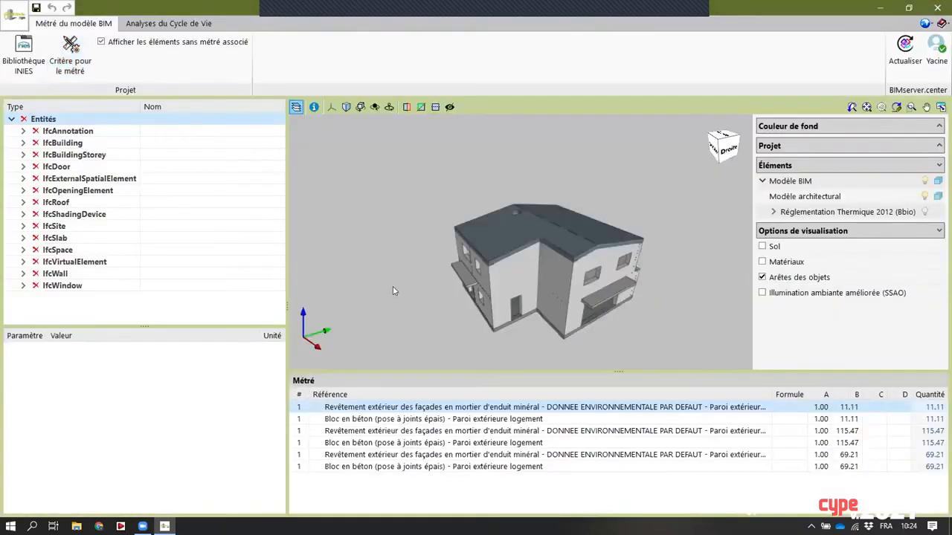
Examine the take-off and wall quantities of each "Paroi extérieure logement" element in the BIM model
scroll(517, 287, up, 1)
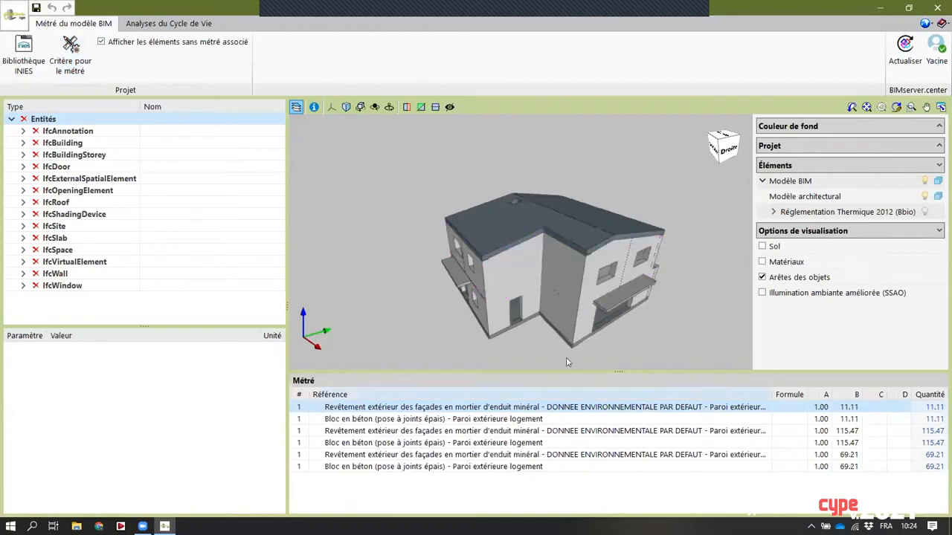
click(521, 272)
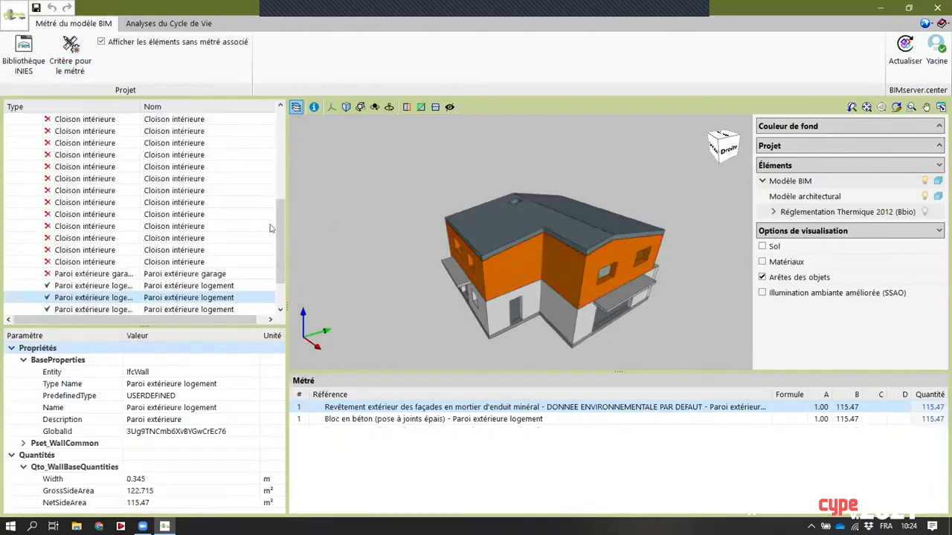
scroll(275, 230, down, 3)
click(107, 251)
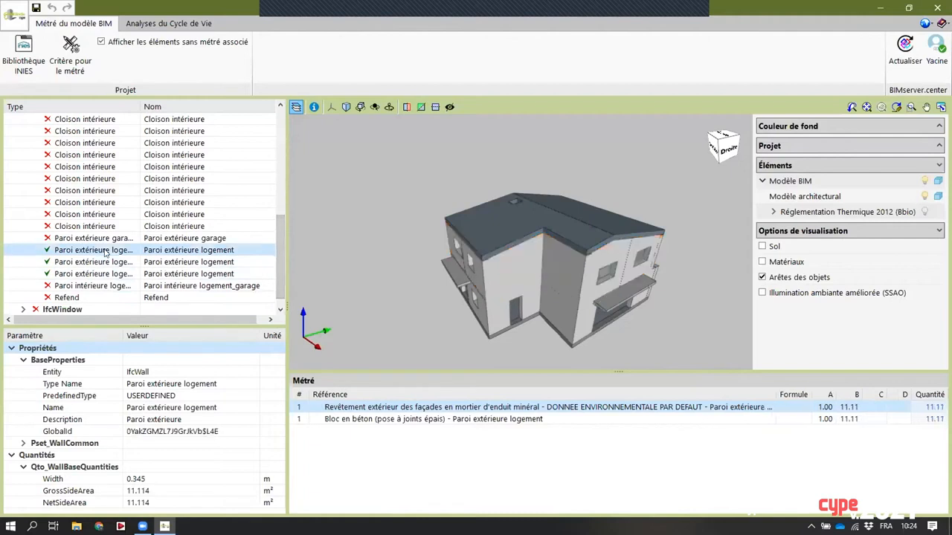
click(105, 262)
click(104, 274)
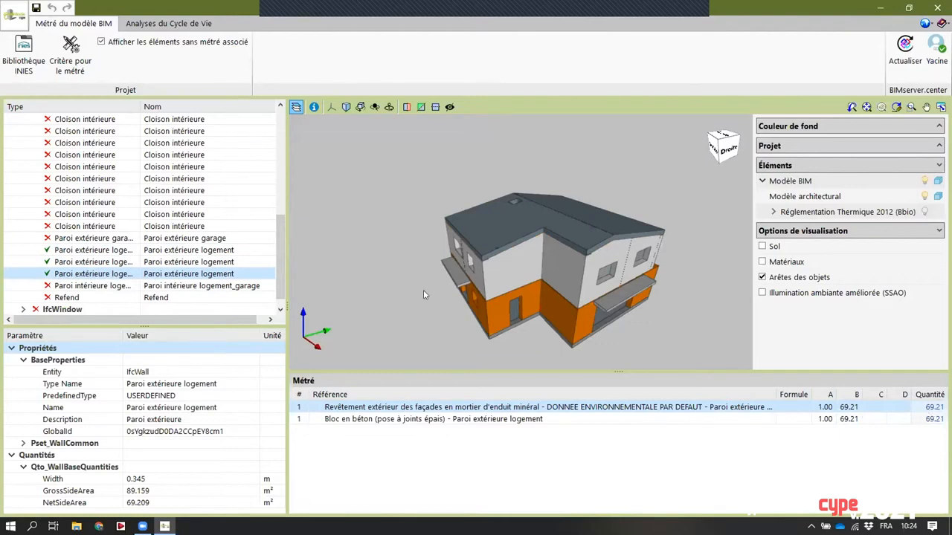
middle_drag(479, 280, 414, 258)
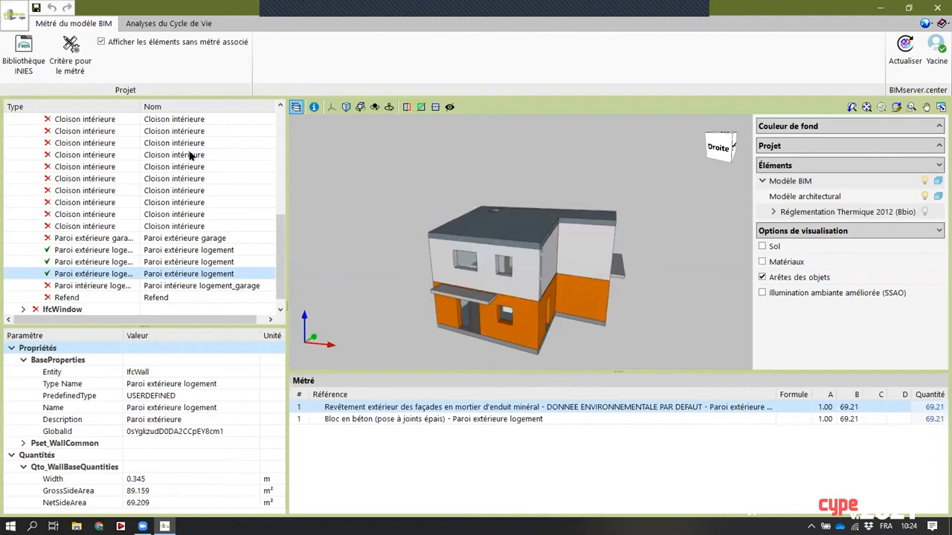
Update the life-cycle analysis calculation model with the take-off extracted from the BIM model
click(165, 26)
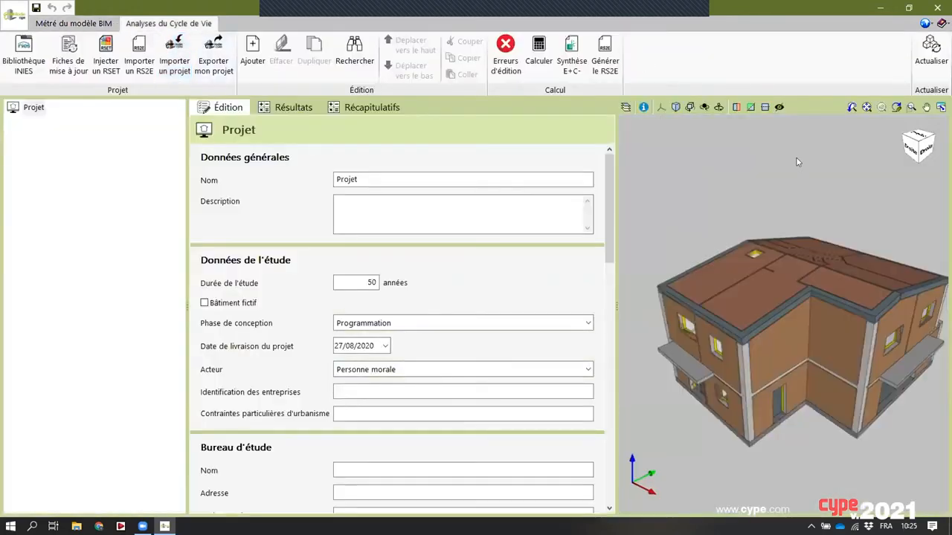
click(930, 52)
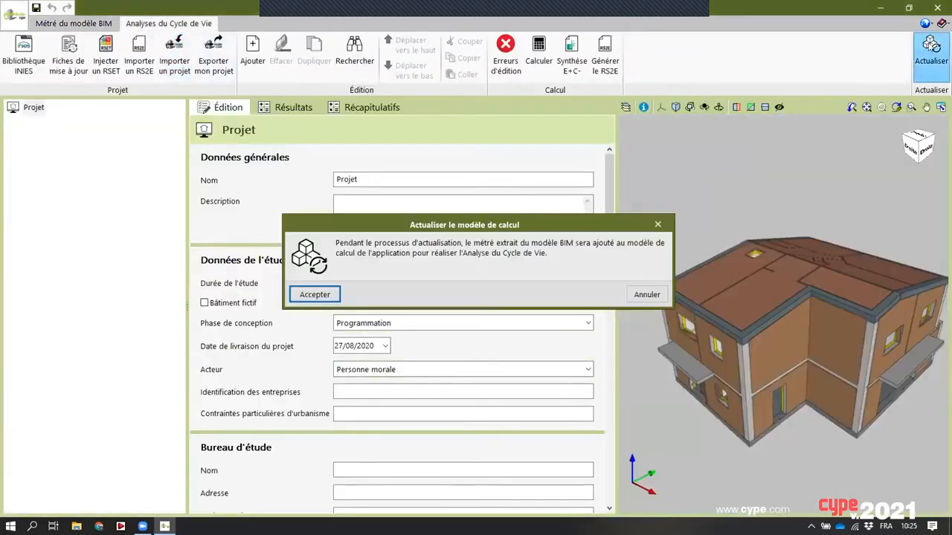
click(290, 298)
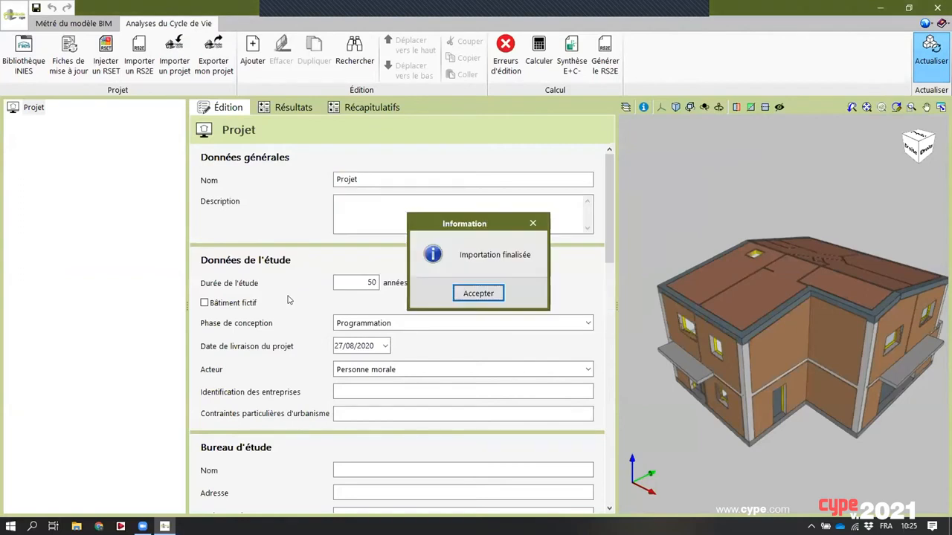
click(483, 293)
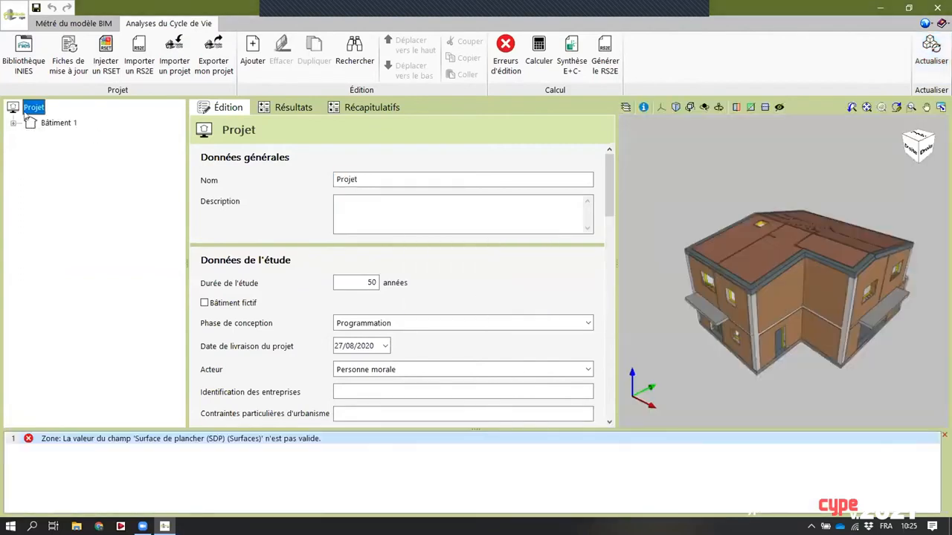
Open "Produits de construction et équipements" in the Maison individuelle zone of Bâtiment 1 and widen the project tree
click(30, 123)
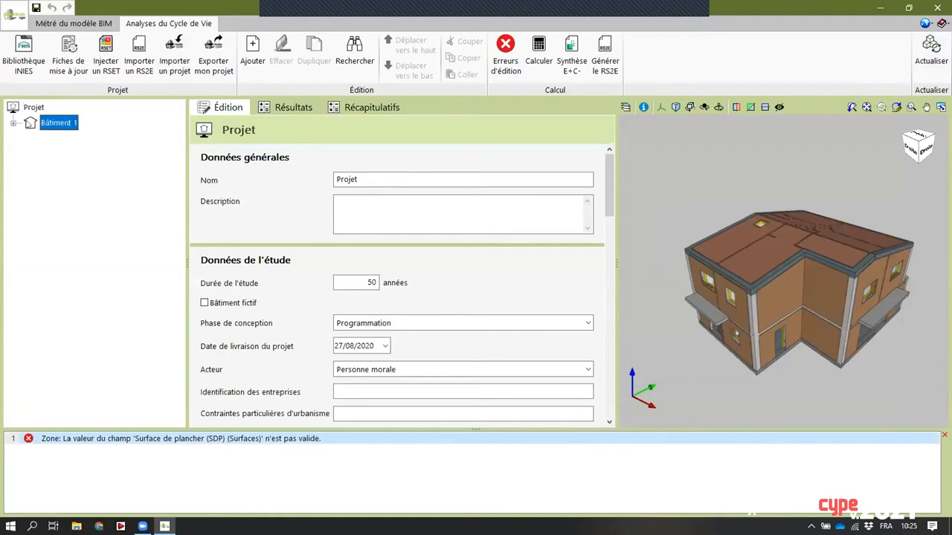
click(13, 124)
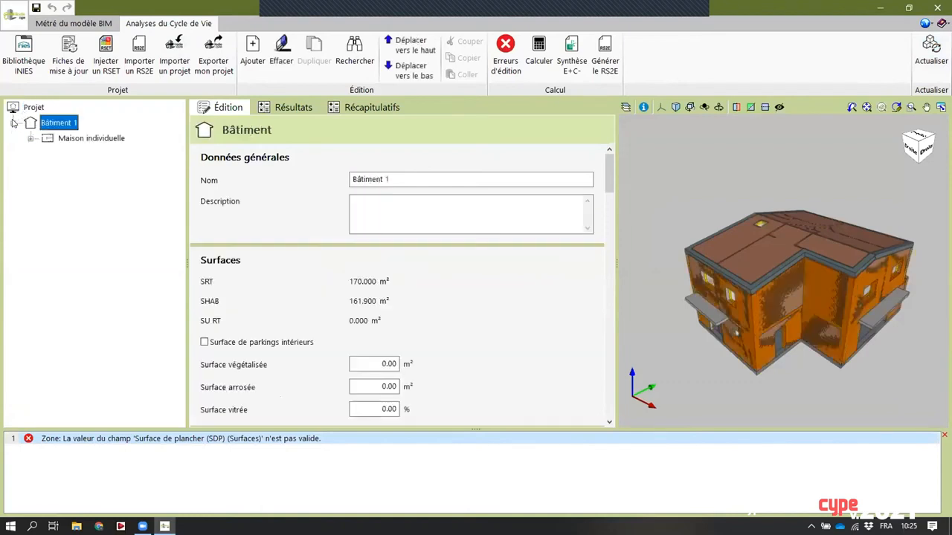
click(43, 139)
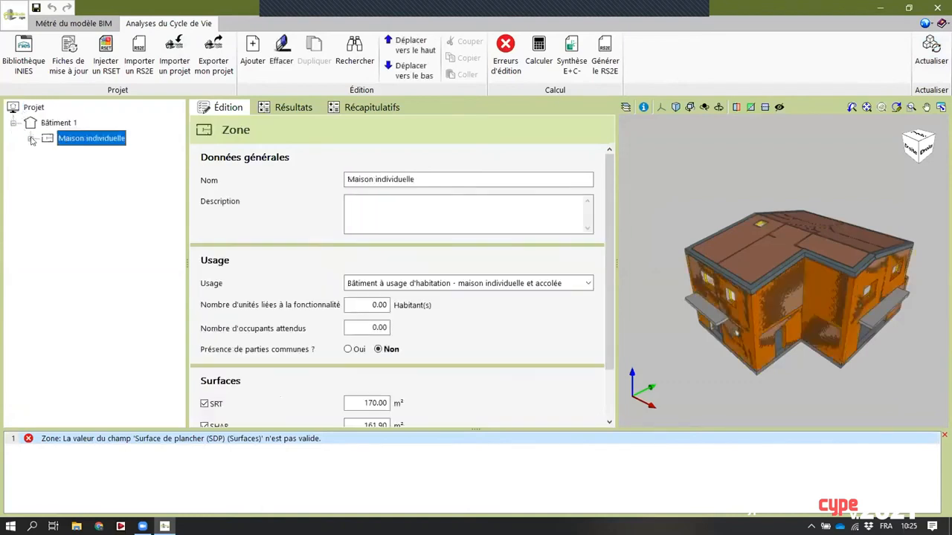
click(30, 139)
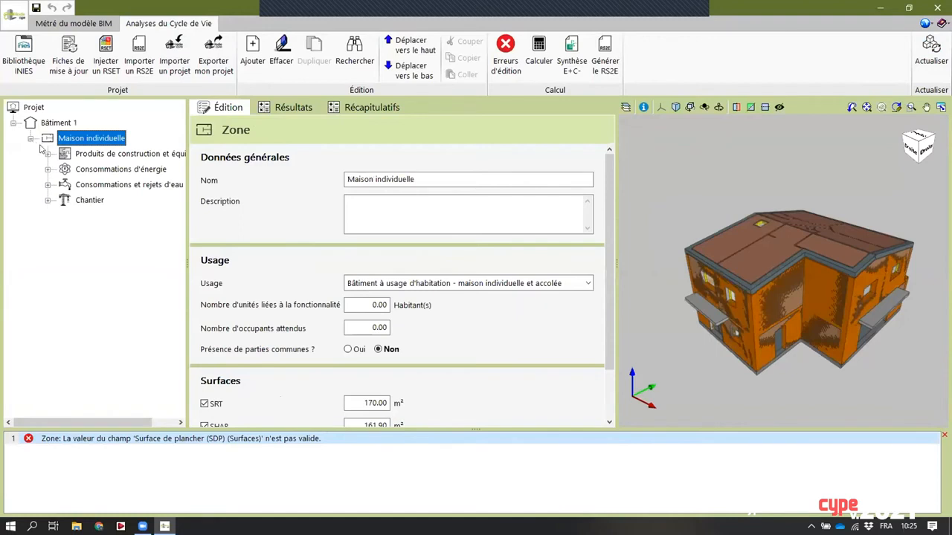
click(82, 153)
drag(208, 256, 284, 262)
drag(205, 261, 223, 261)
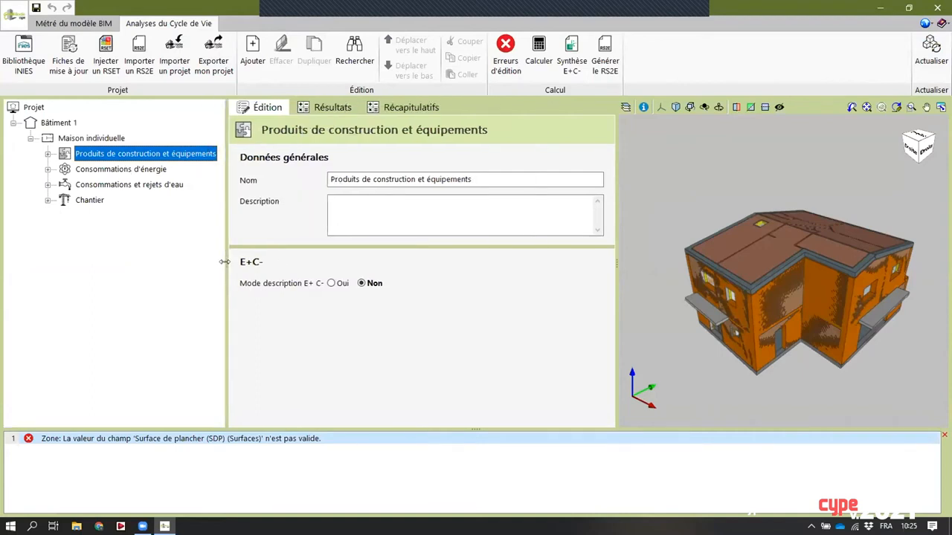
Set the E+C- description mode to Oui for the construction products and expand the chapter "3. Superstructure - Maçonnerie"
click(331, 284)
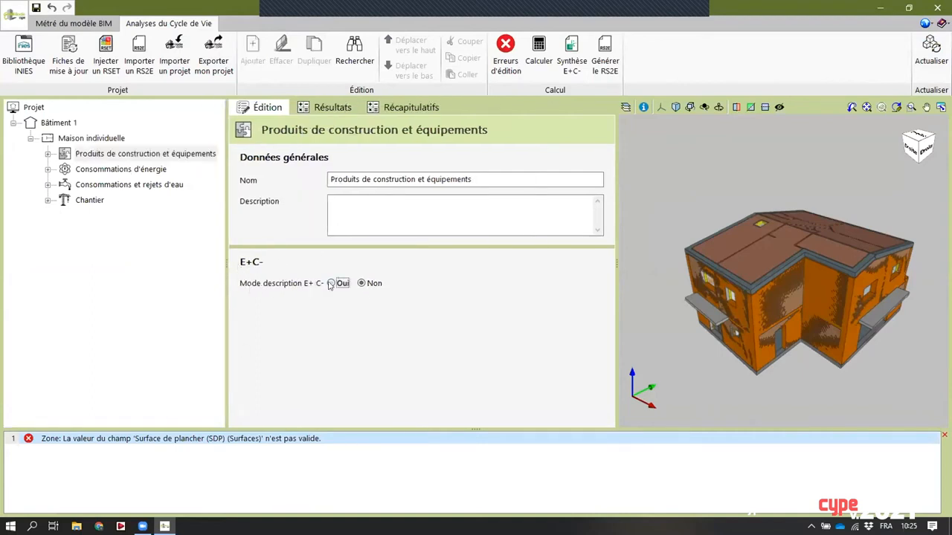
click(47, 154)
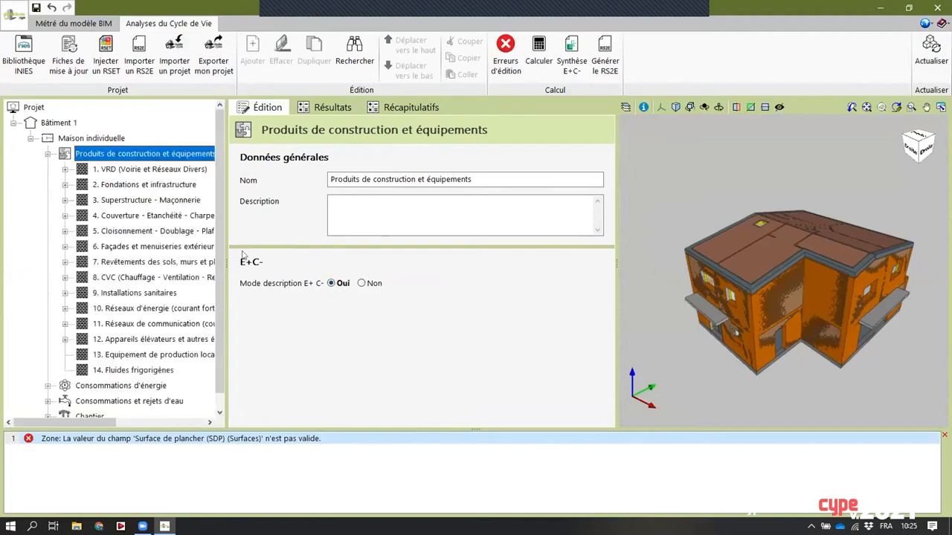
click(361, 283)
click(330, 283)
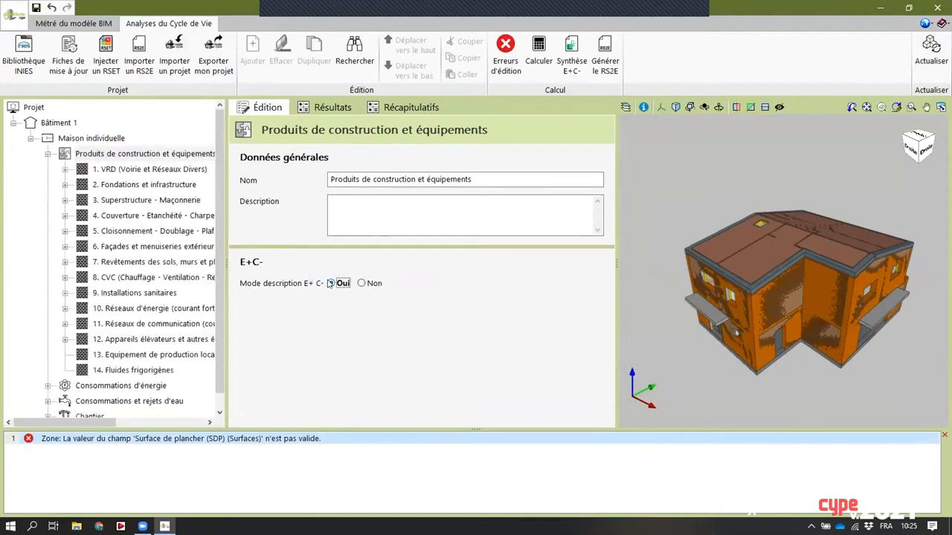
click(65, 201)
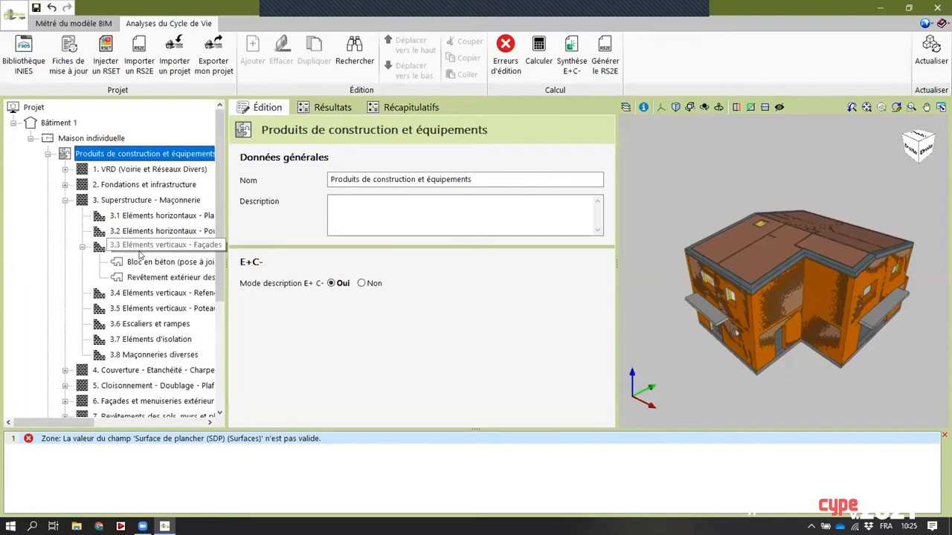
Widen the project tree and inspect the environmental sheets of the components under "3.3 Eléments verticaux - Façades", especially "Bloc en béton (pose à joints épais)"
drag(227, 263, 251, 263)
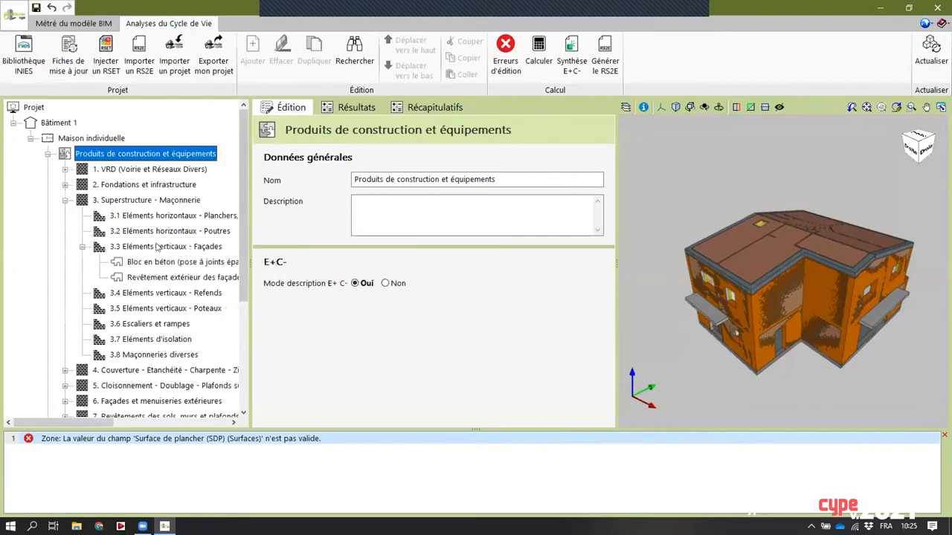
click(157, 247)
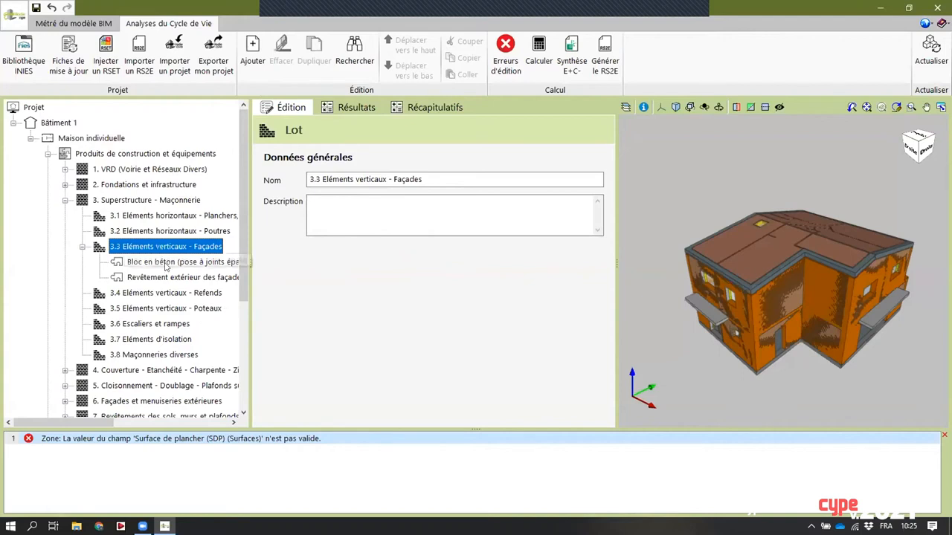
click(159, 261)
click(165, 278)
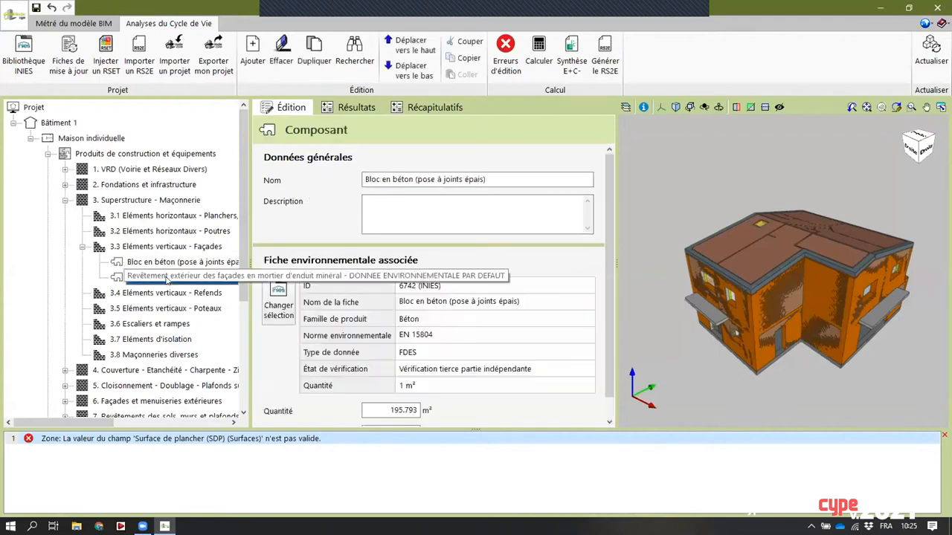
click(167, 263)
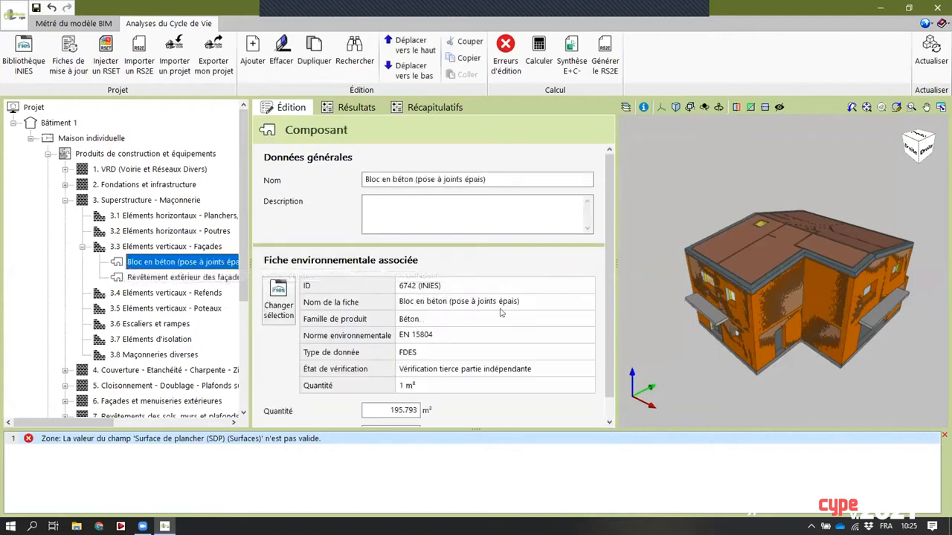
scroll(499, 313, down, 1)
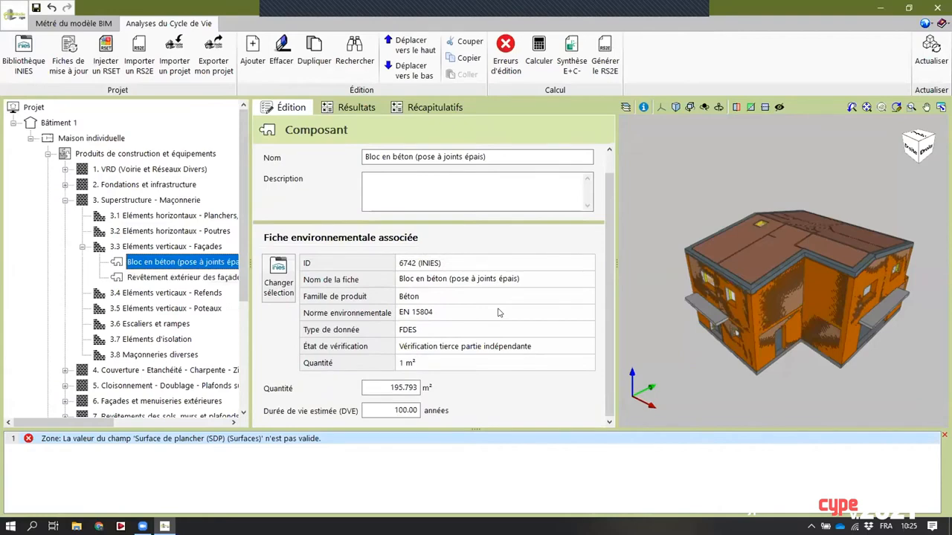
Look through the remaining construction product chapters, collapse "Produits de construction et équipements" and open "Consommations d'énergie"
click(47, 154)
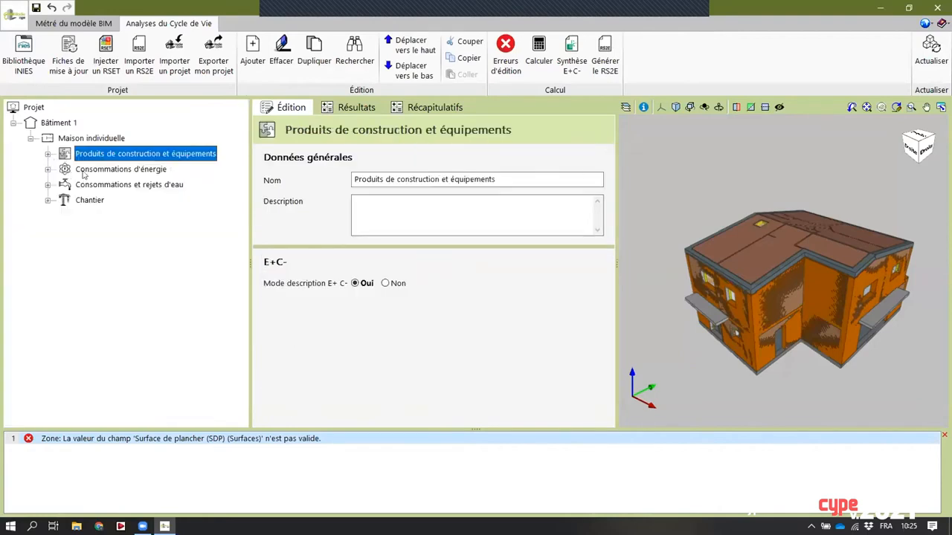
click(48, 154)
scroll(106, 246, down, 2)
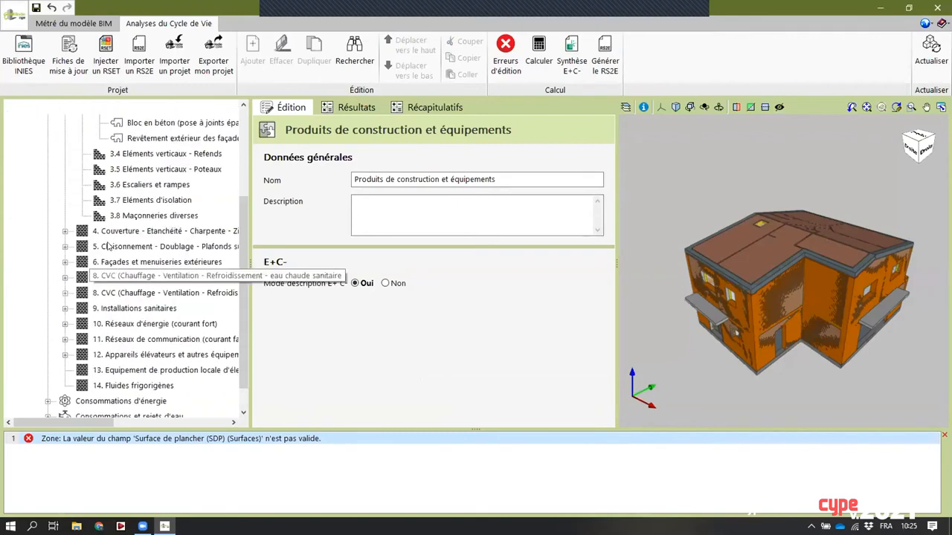
scroll(107, 245, up, 3)
click(47, 142)
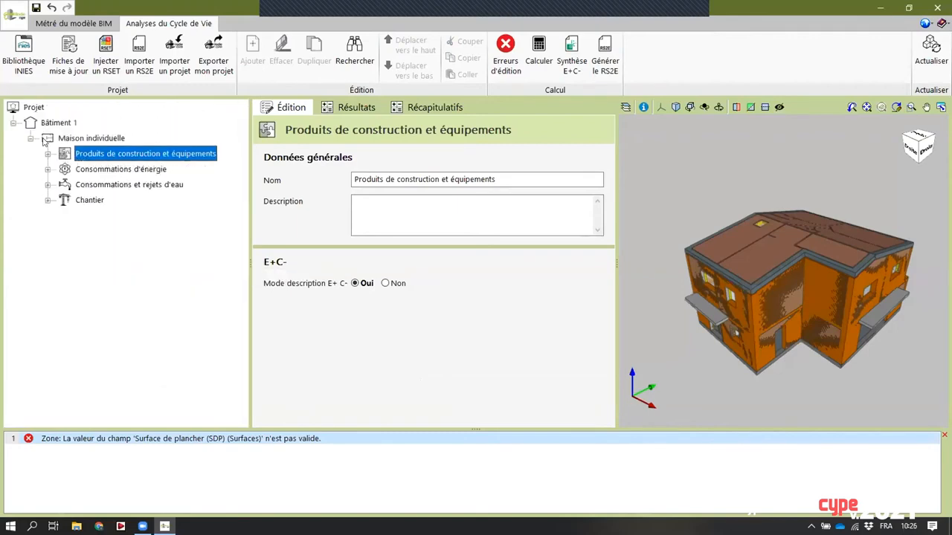
click(87, 171)
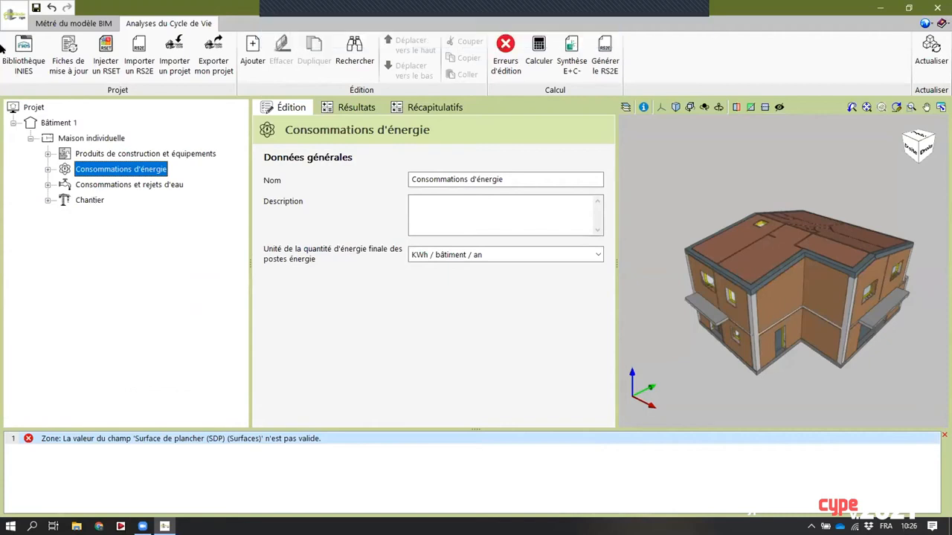
Open the recent project "Webinaire RE2020 - Maison individuelle.elod" without saving the current one
click(14, 14)
mouse_move(93, 160)
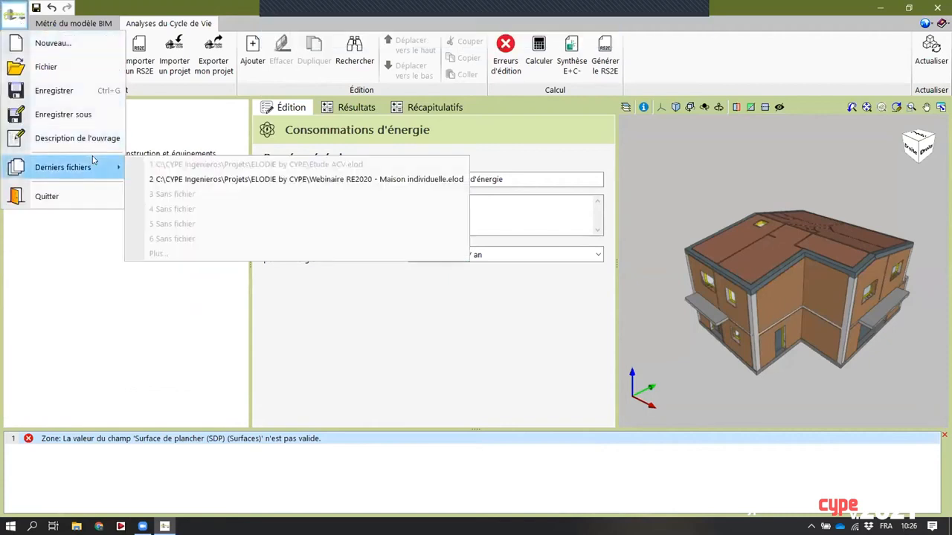
click(305, 179)
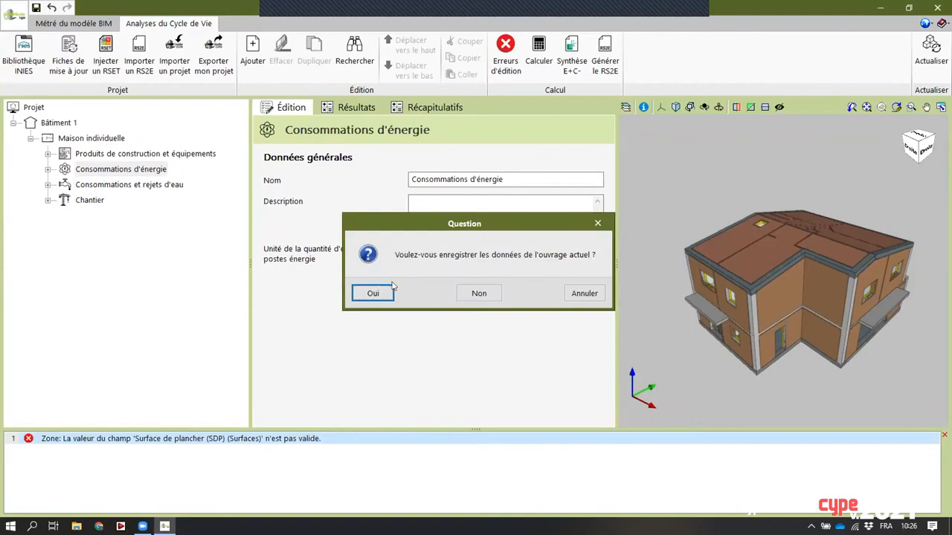
click(465, 293)
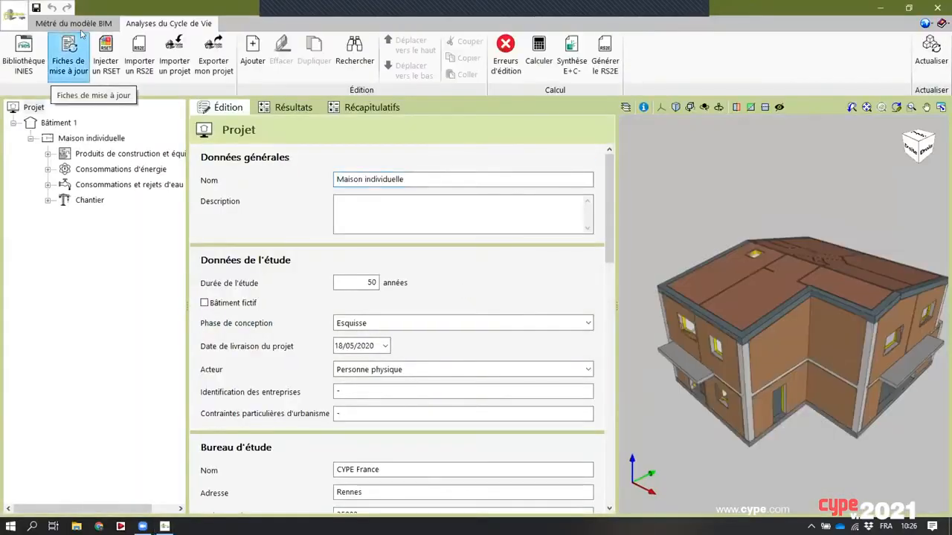
Review the BIM model take-off for the IfcDoor and IfcSlab entities
click(78, 25)
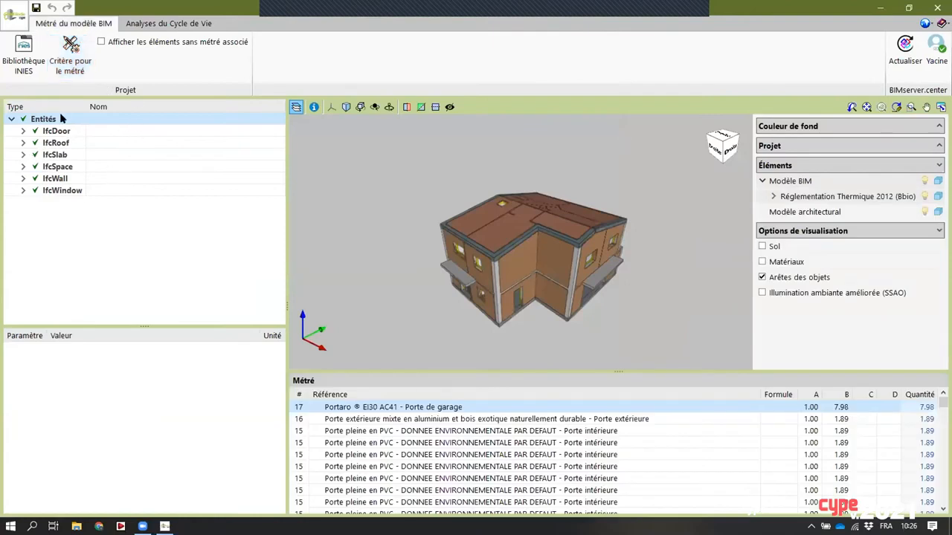
click(24, 132)
click(23, 132)
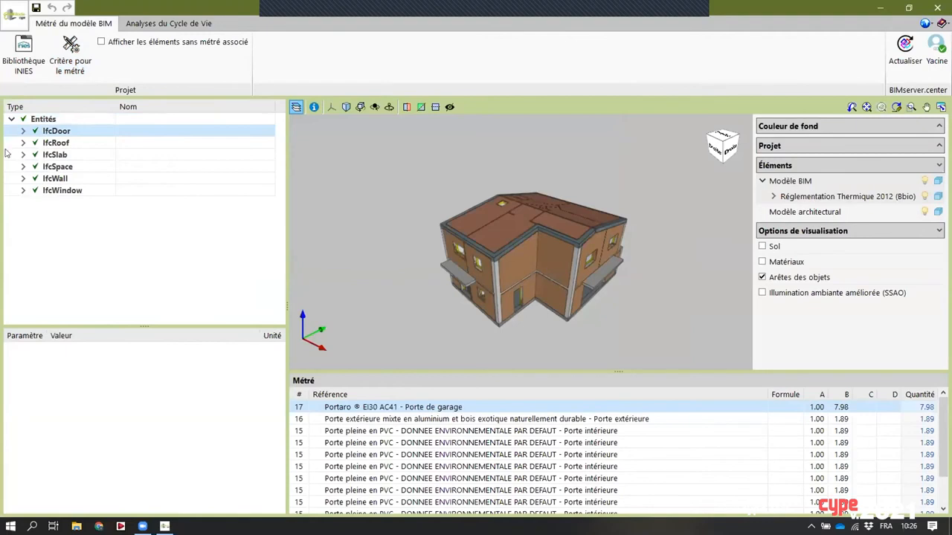
click(23, 155)
click(23, 155)
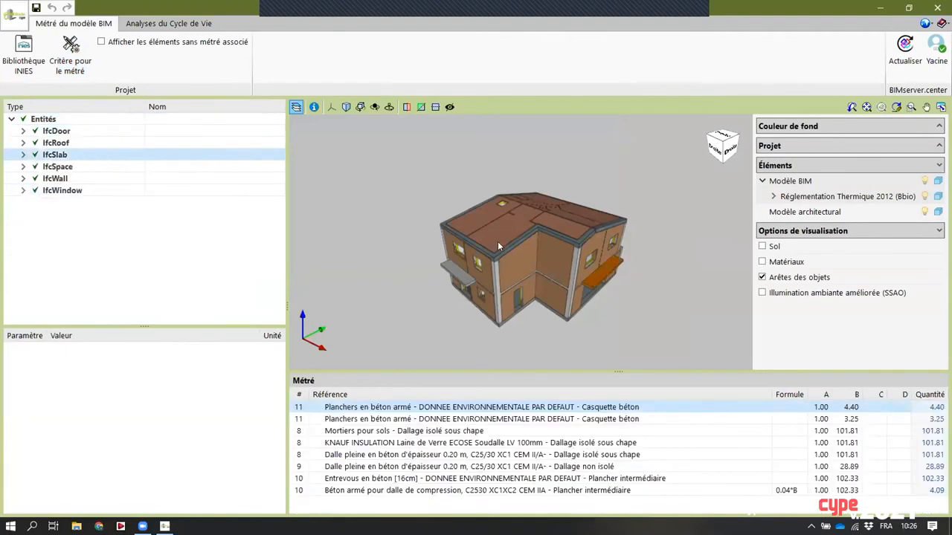
Hide the "Réglementation Thermique 2012 (Bbio)" model and inspect the take-off of the upper-floor exterior wall
click(924, 196)
click(541, 255)
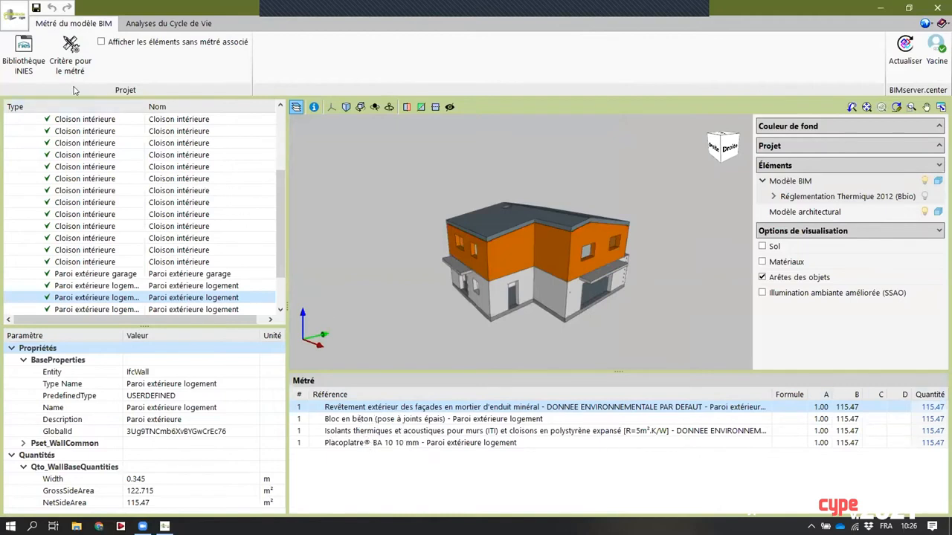
Review the take-off rules and work units of the "Maison individuelle" criteria, leaving the editor without changes
click(69, 59)
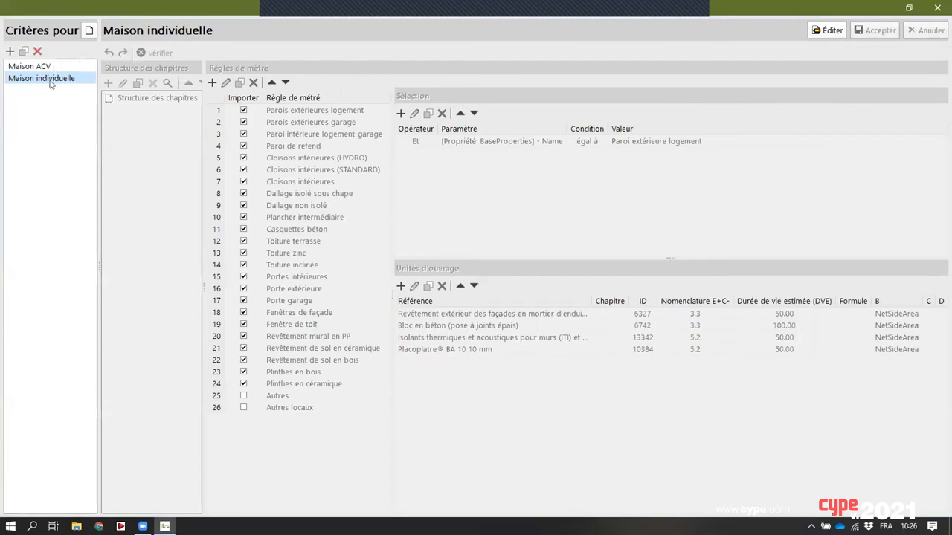
click(826, 31)
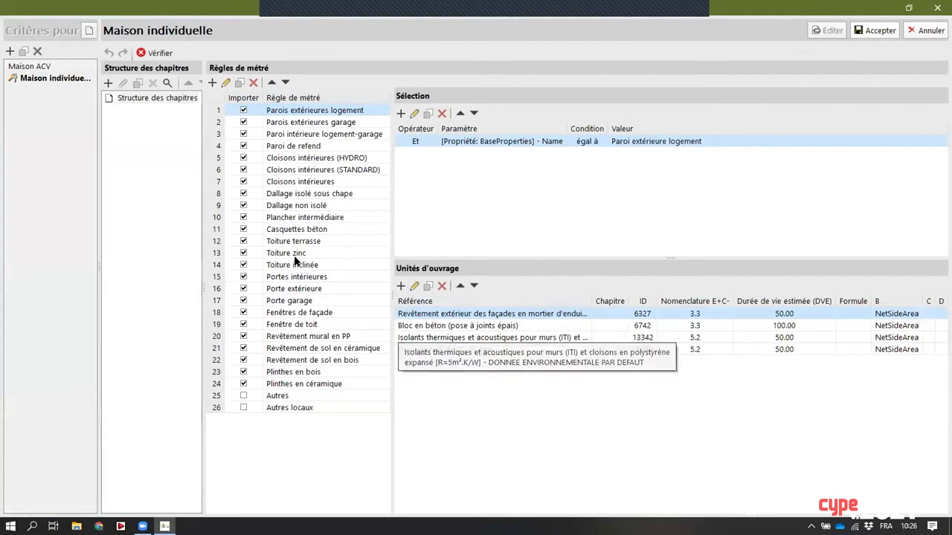
click(925, 31)
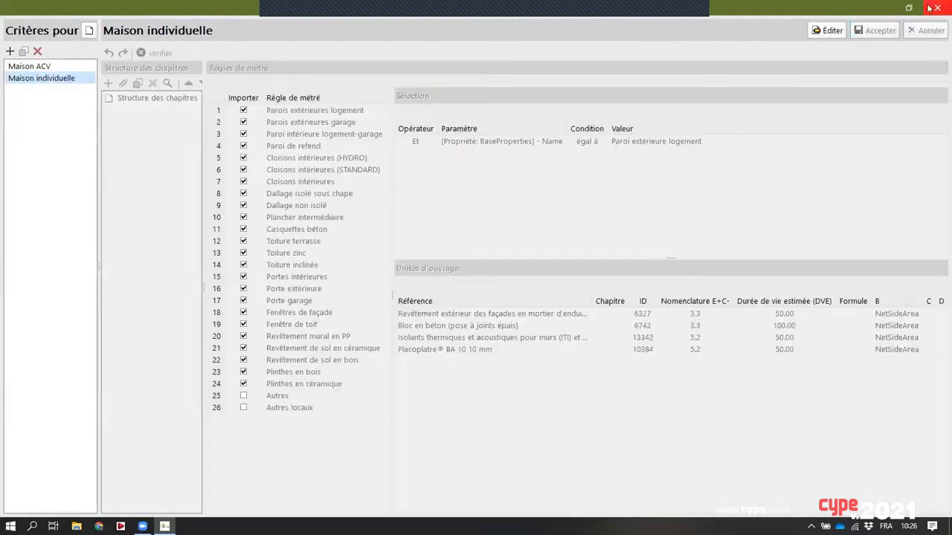
click(937, 8)
scroll(131, 200, down, 2)
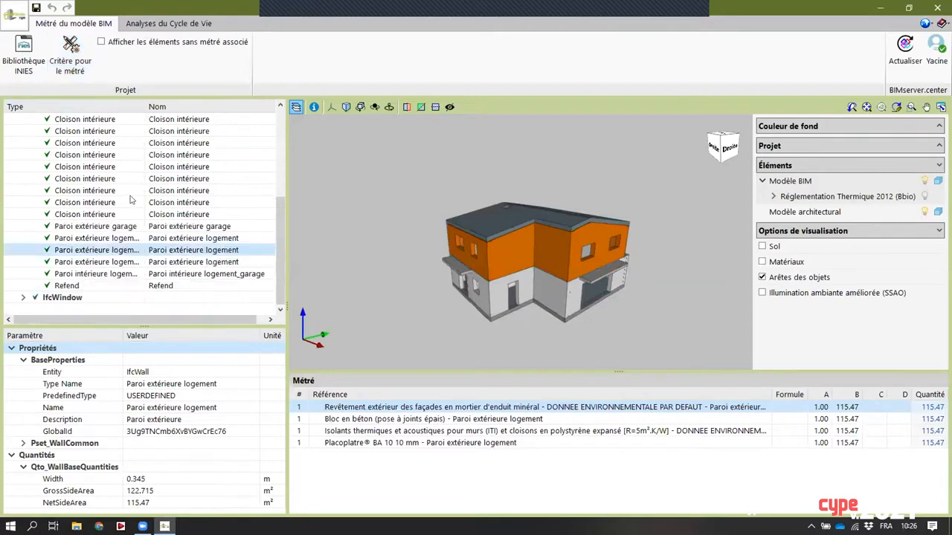
scroll(132, 200, up, 5)
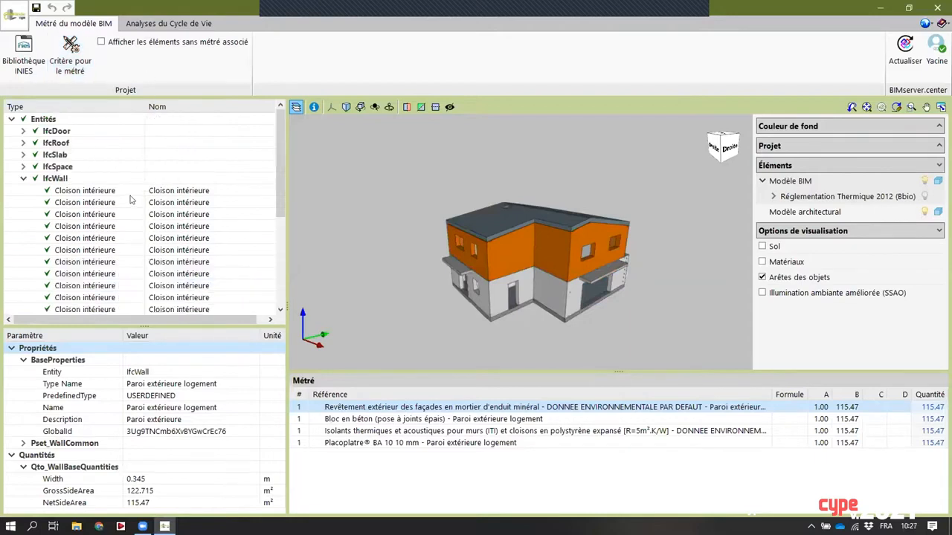
Review the project's general data, study data, design office and operation details in the life-cycle analysis
click(152, 26)
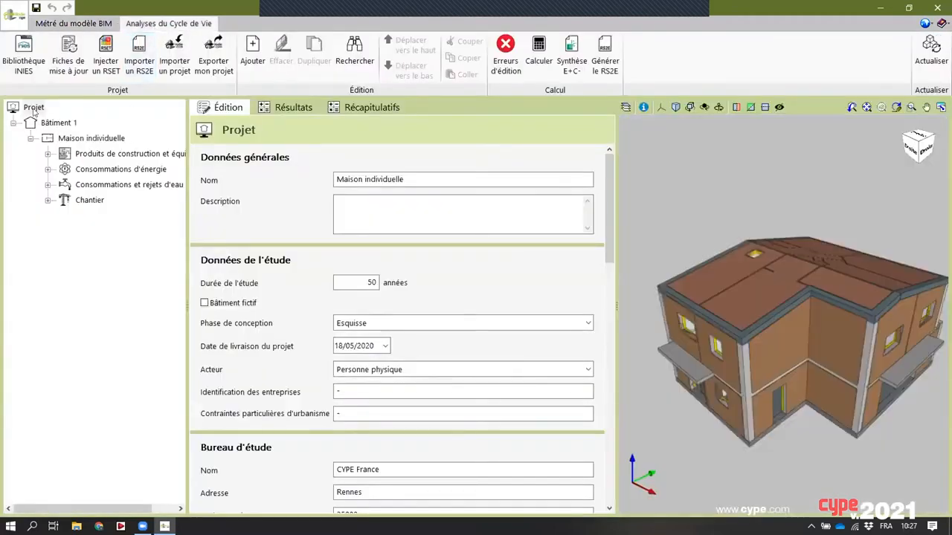
click(34, 108)
scroll(450, 264, down, 2)
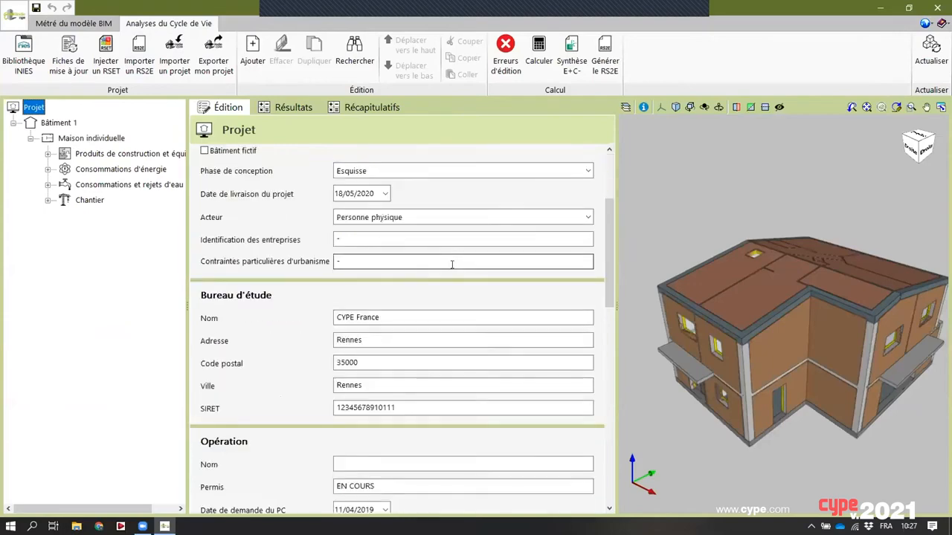
scroll(452, 264, down, 2)
scroll(451, 264, up, 3)
Review the data of Bâtiment 1 and the usage and surfaces of its Maison individuelle zone
click(58, 123)
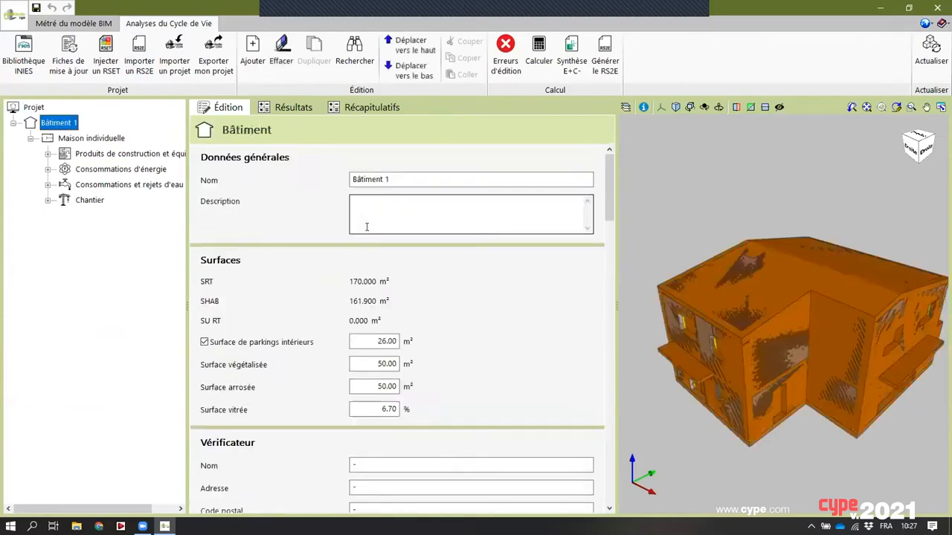
scroll(469, 257, down, 2)
scroll(470, 257, down, 1)
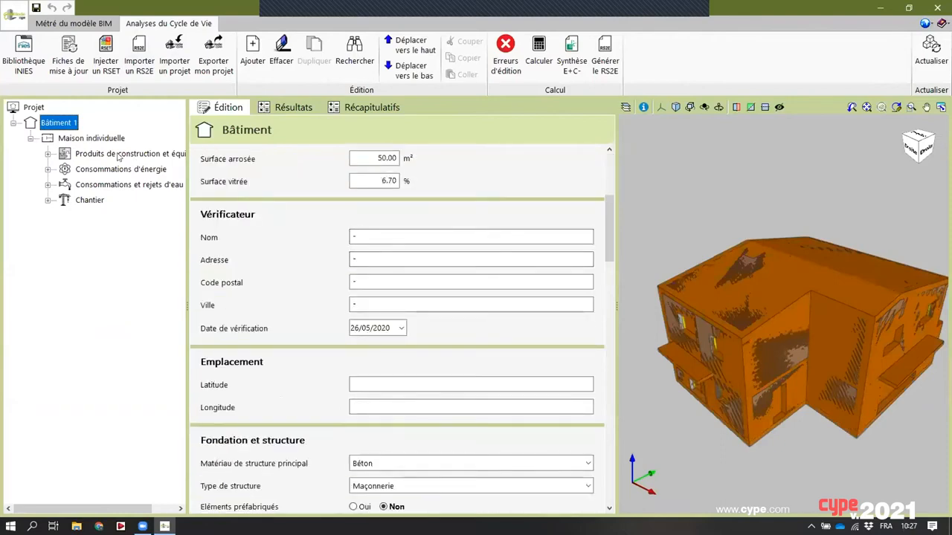
click(95, 138)
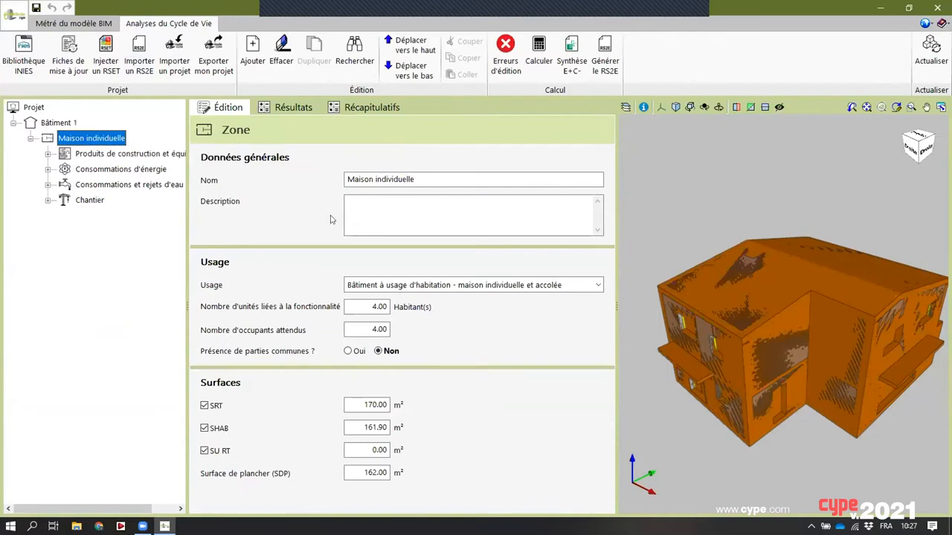
Expand "Produits de construction et équipements" and its chapter "2. Fondations et infrastructure"
click(75, 155)
click(48, 154)
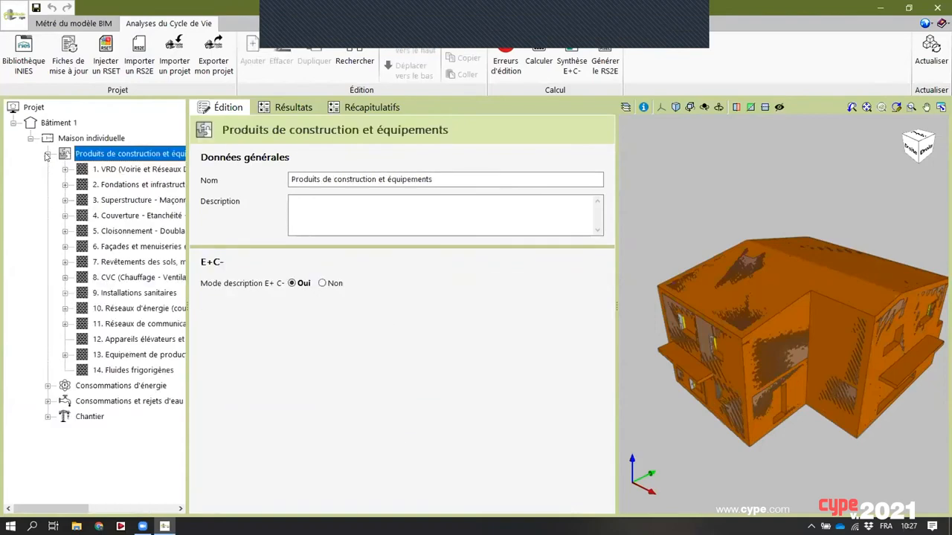
click(68, 185)
click(66, 185)
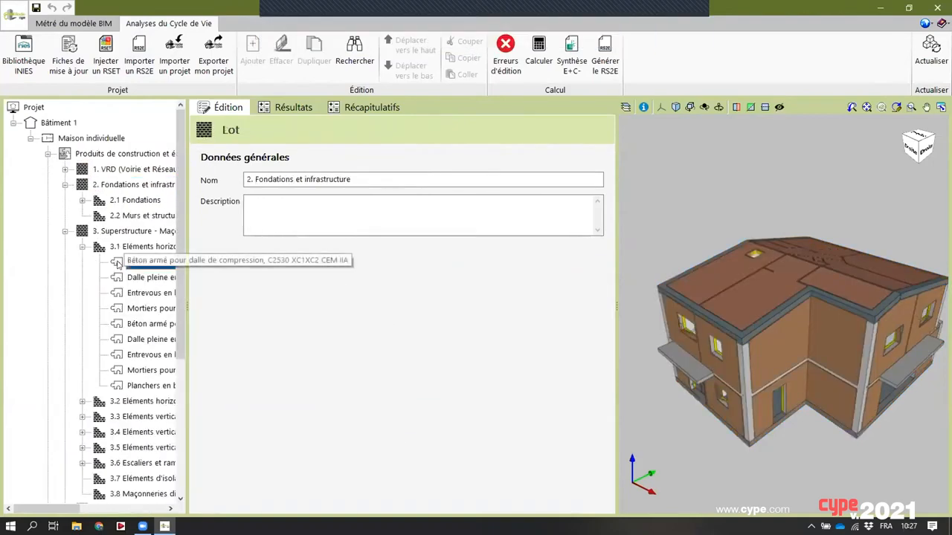
Inspect the reinforced concrete components under chapter 3.1 with their associated elements in the 3D model, and the lot "3.2 Eléments horizontaux - Poutres"
click(119, 262)
scroll(60, 356, down, 2)
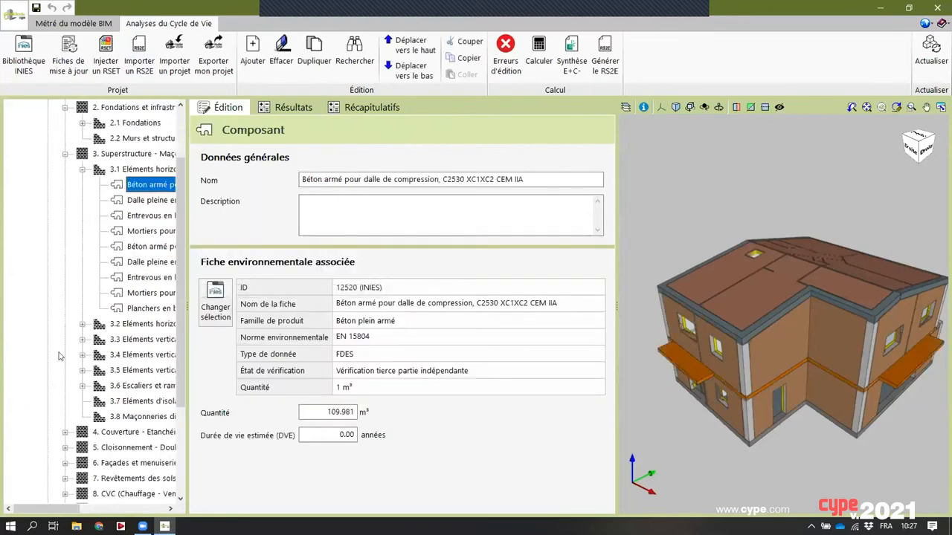
middle_drag(848, 386, 803, 342)
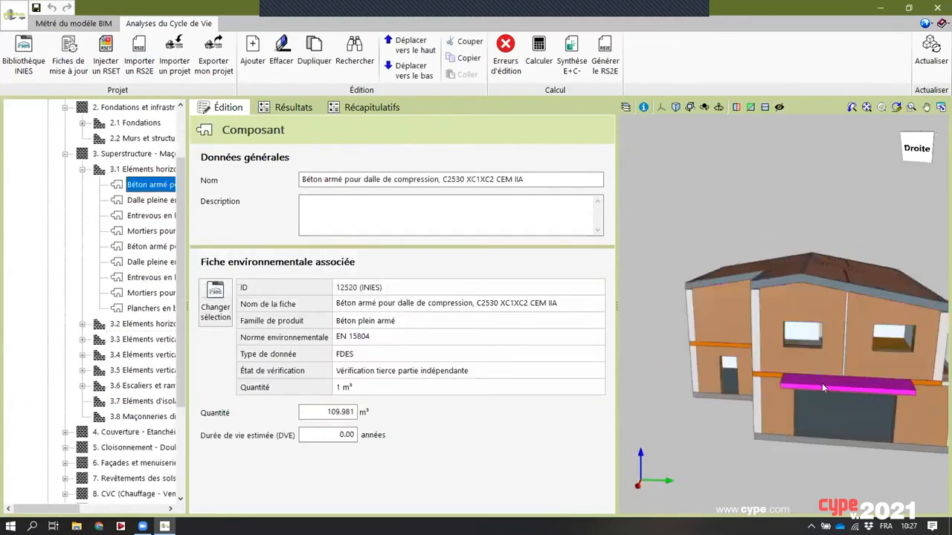
middle_drag(739, 387, 765, 398)
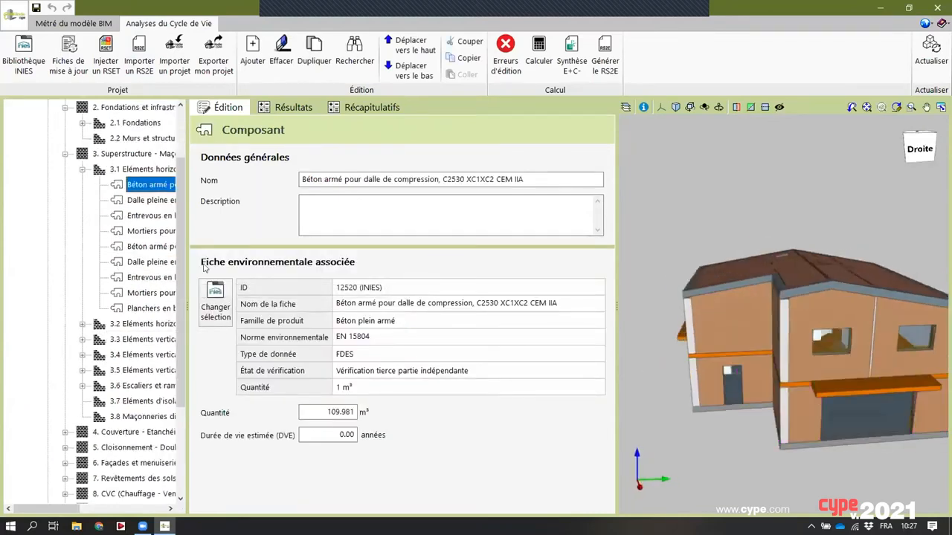
click(138, 246)
click(119, 323)
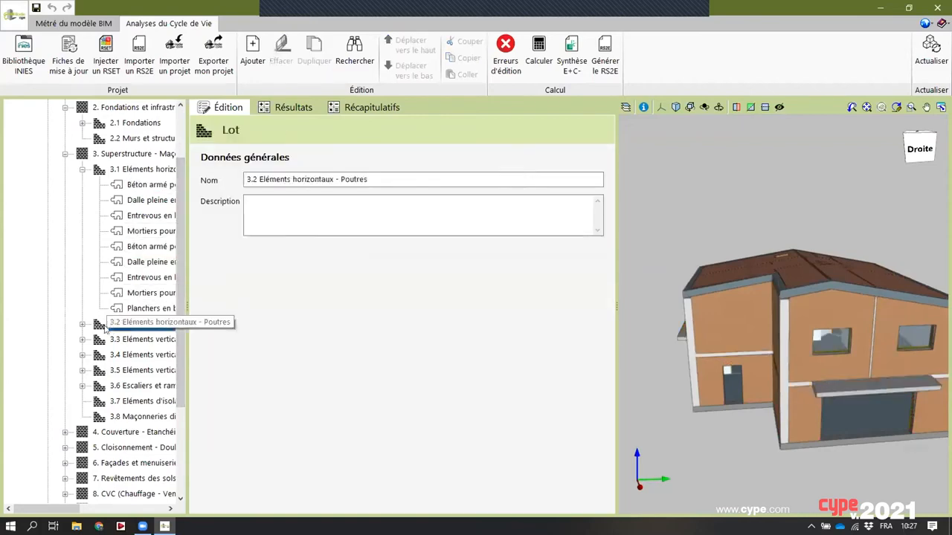
Expand "Consommations d'énergie" to list its energy items and open its general data
scroll(97, 327, down, 3)
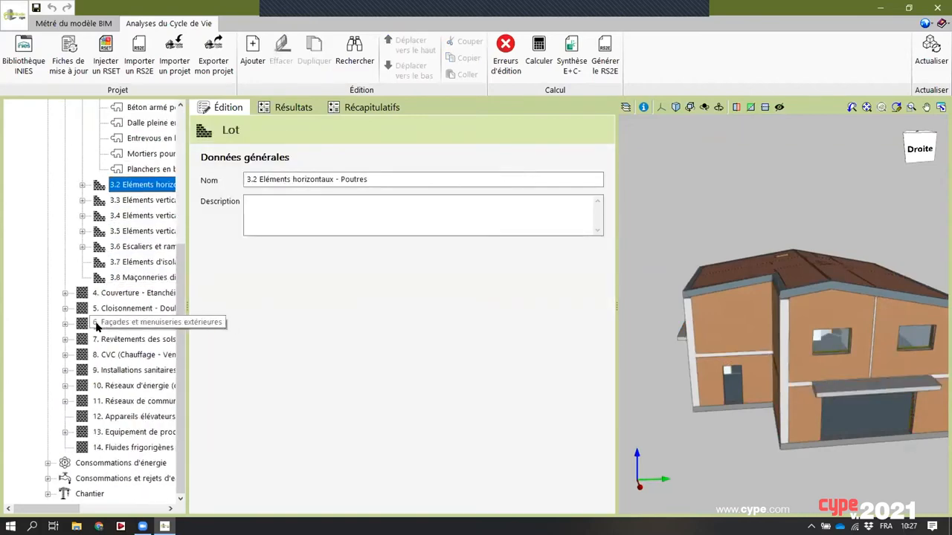
click(48, 464)
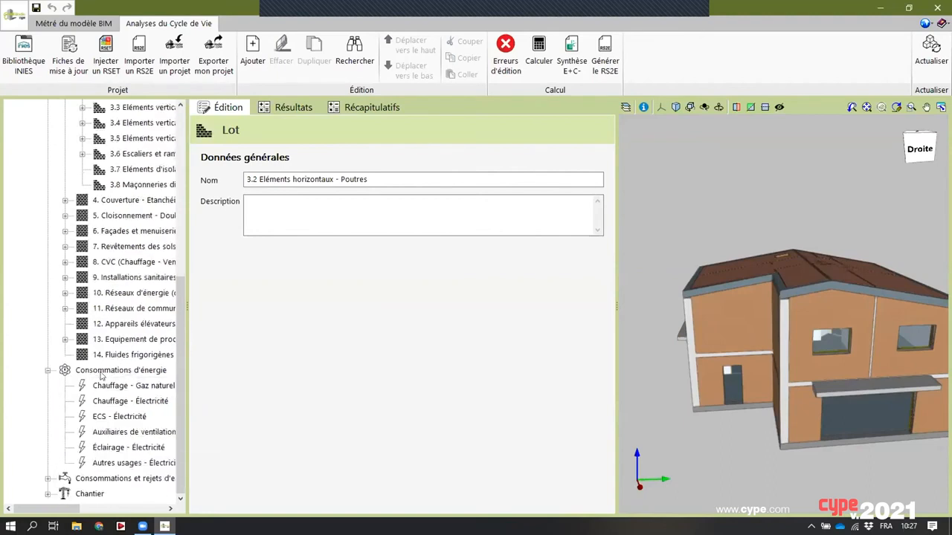
click(101, 375)
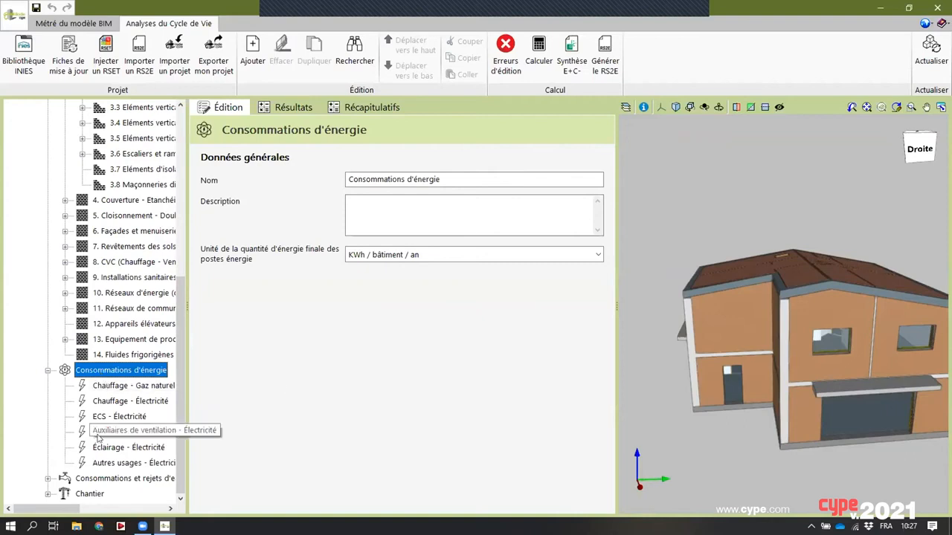
Open "Consommations et rejets d'eau", list its water items, and view the general data of Chantier
click(90, 479)
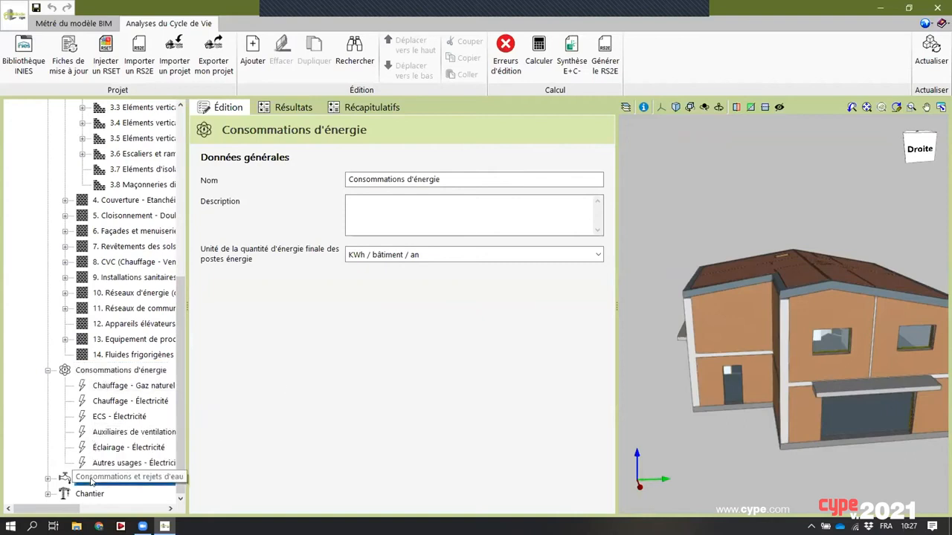
click(48, 478)
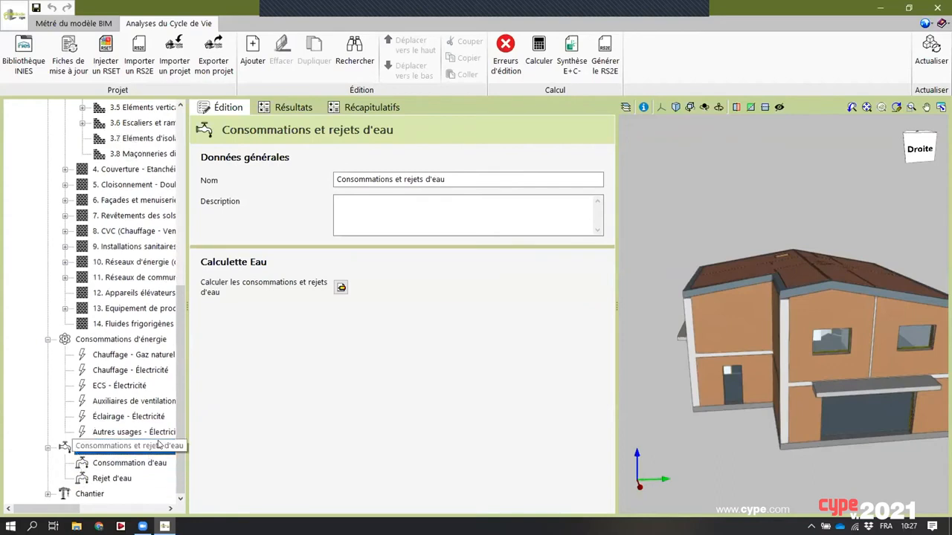
click(89, 493)
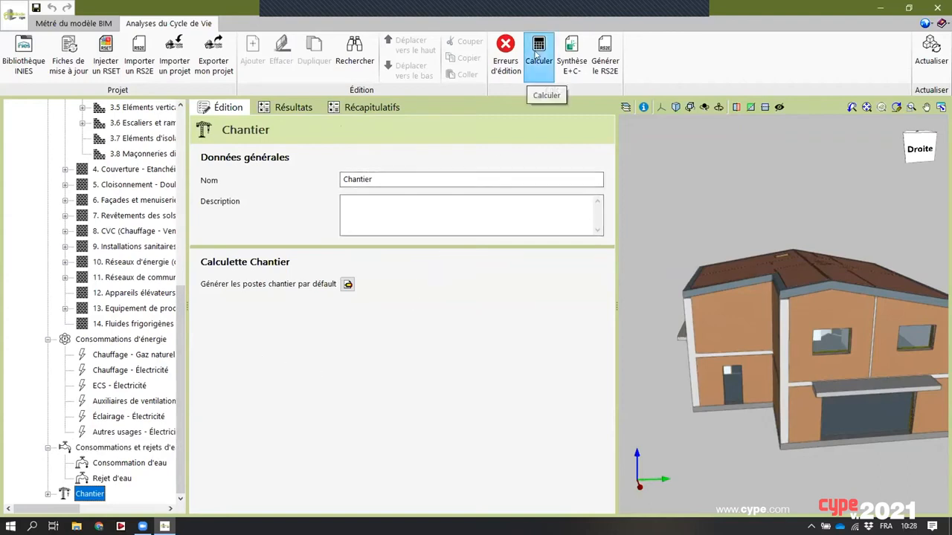
Calculate the life-cycle analysis and open the environmental impact results of the "Béton de propreté" component under 2.1 Fondations
click(530, 61)
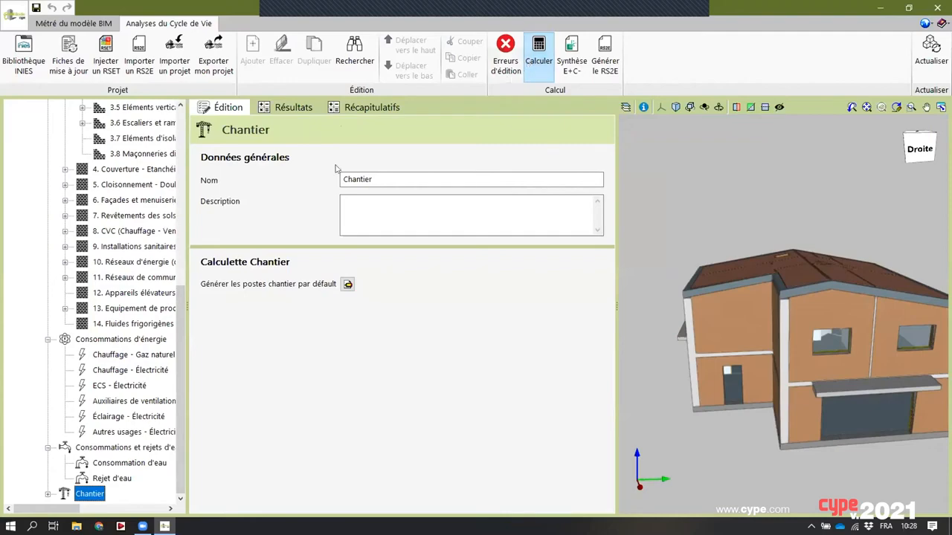
scroll(177, 297, up, 8)
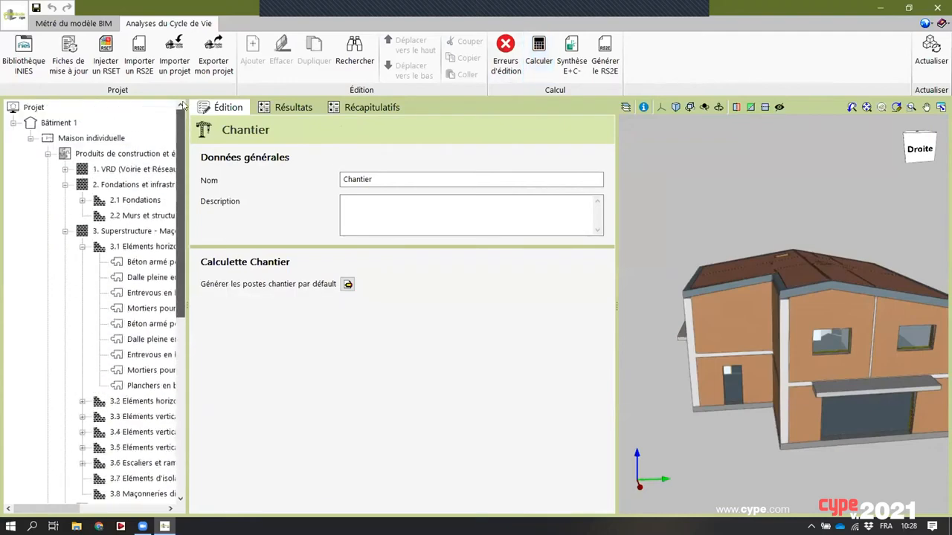
click(48, 154)
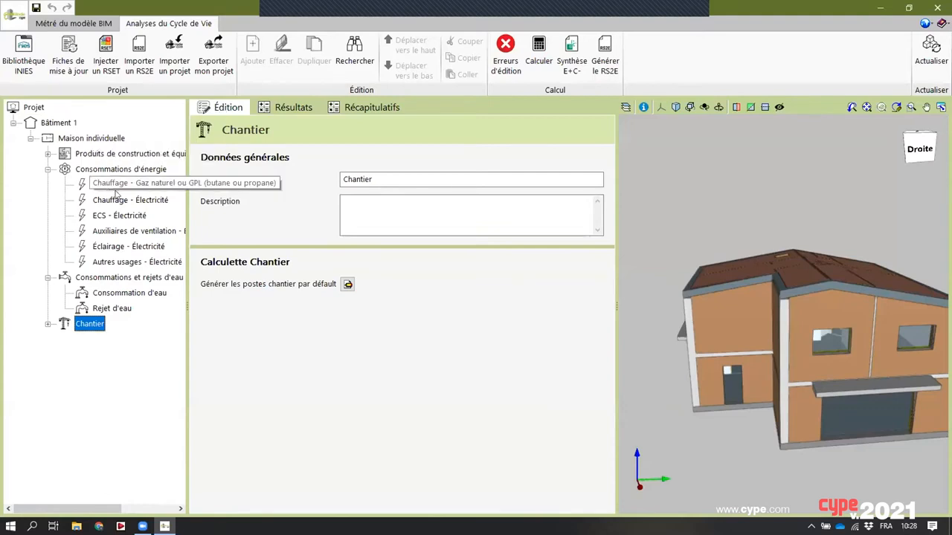
click(47, 154)
click(104, 154)
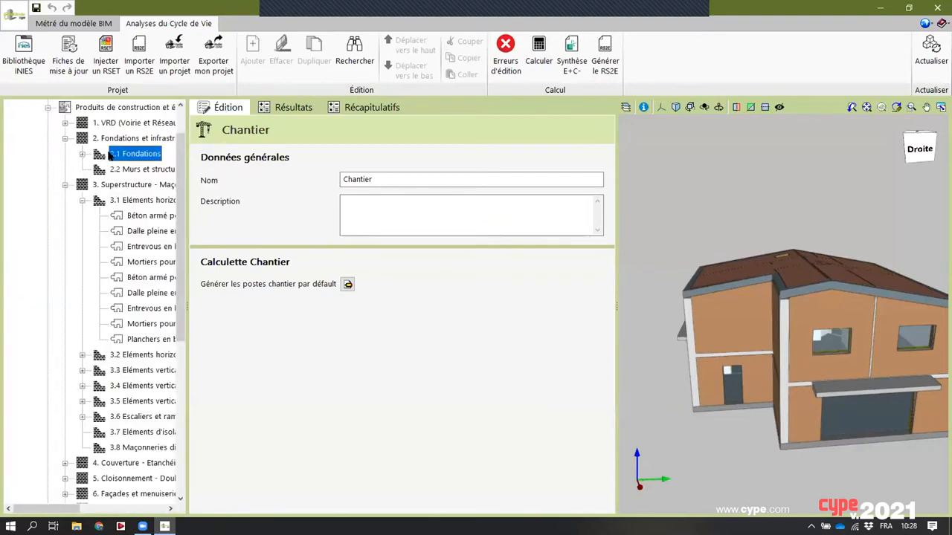
click(82, 154)
click(131, 168)
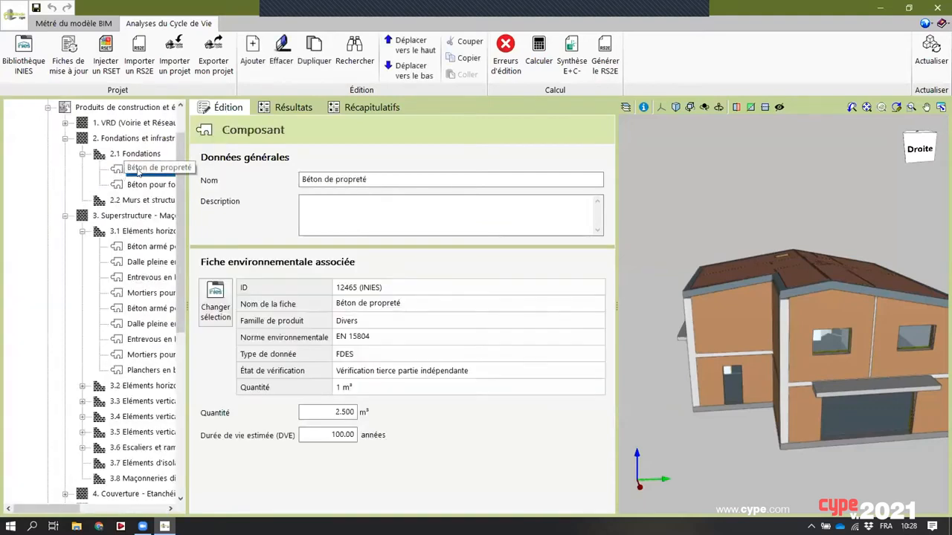
click(285, 109)
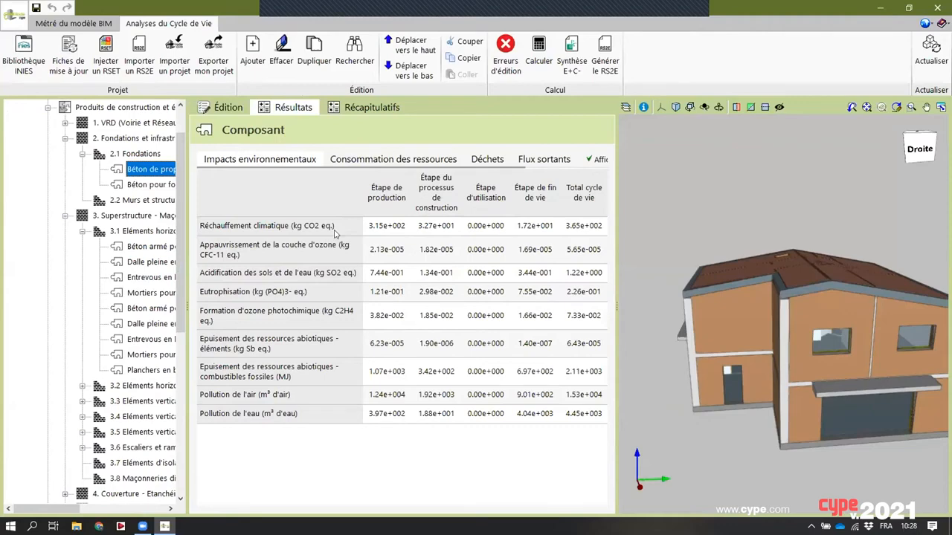
Review the environmental impact results and the summary report for the whole "Produits de construction et équipements" contributor
scroll(128, 213, up, 1)
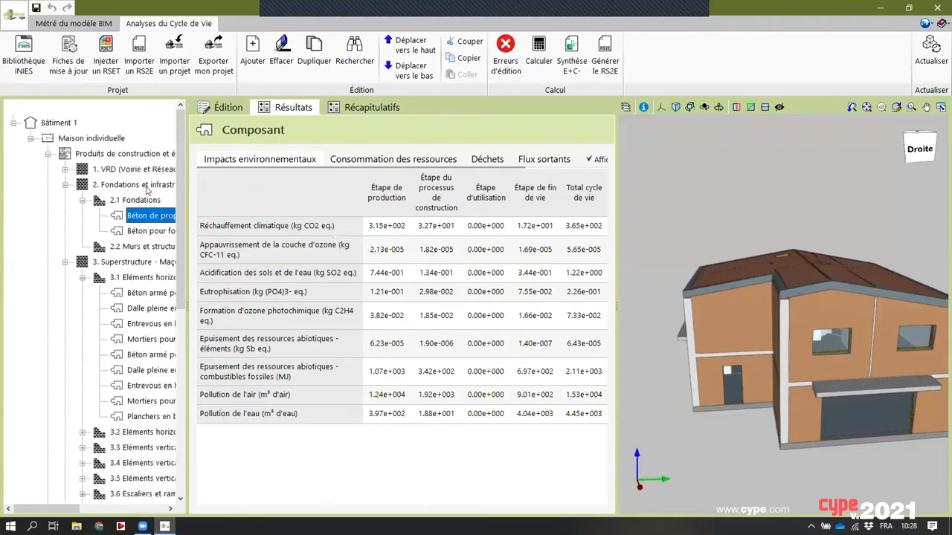
click(94, 154)
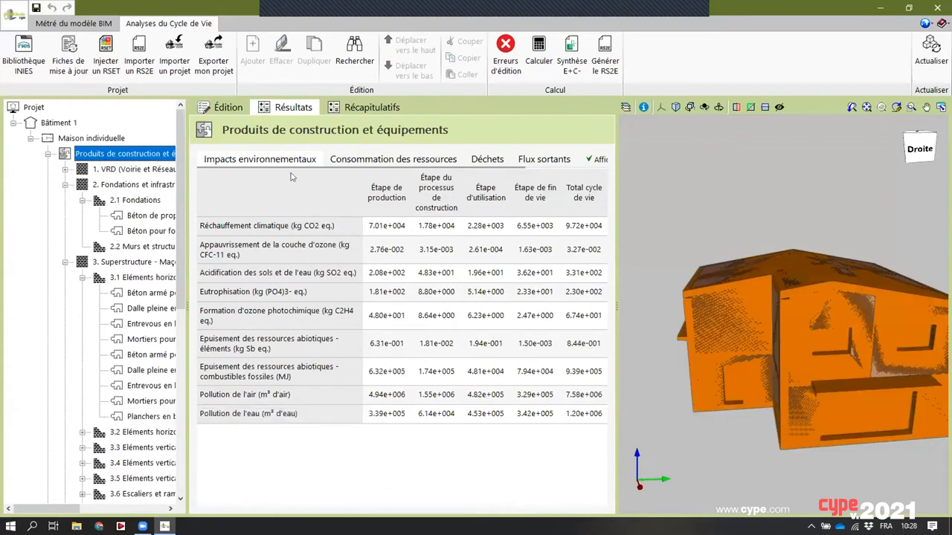
click(354, 110)
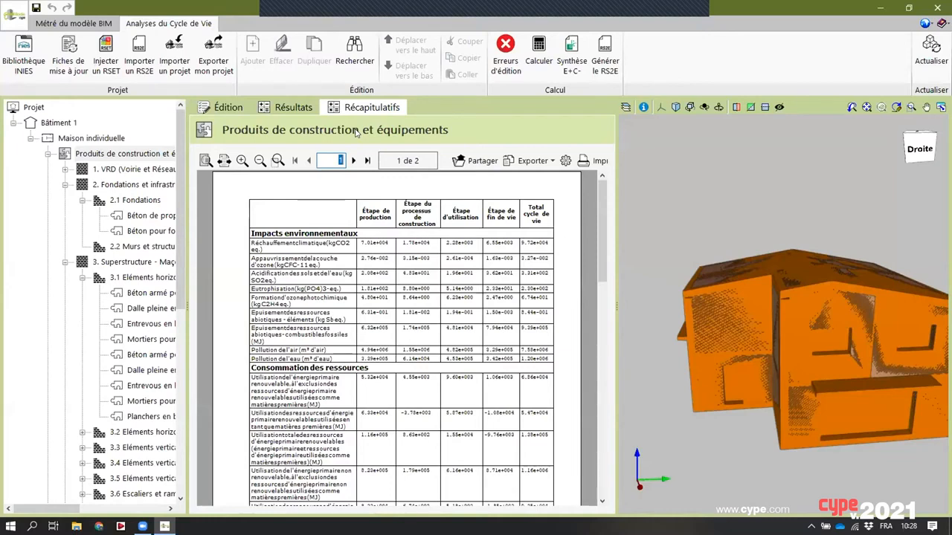
Generate the E+C- summary report, examine its energy and carbon ratings and gauges, and return to the project
click(574, 64)
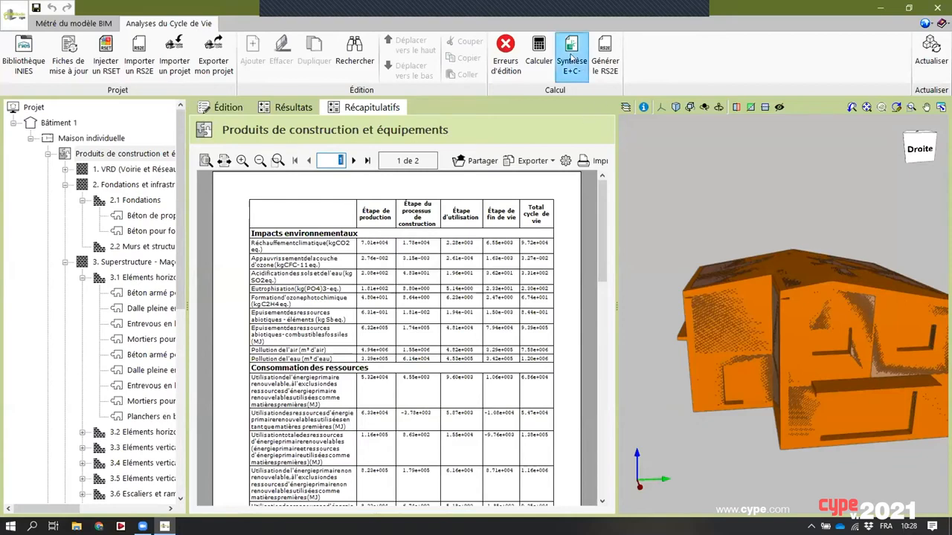
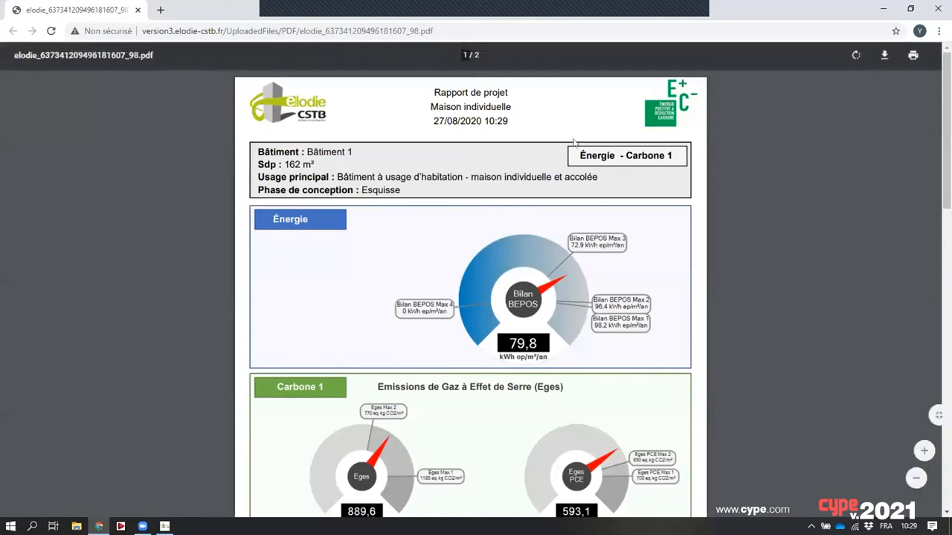
drag(572, 152, 666, 154)
click(672, 153)
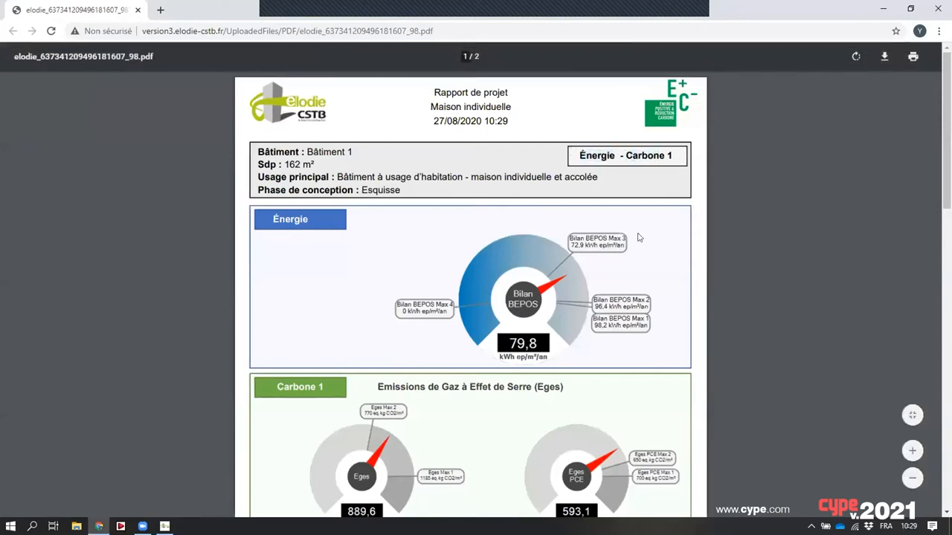
scroll(638, 237, down, 5)
scroll(638, 237, up, 5)
scroll(637, 237, down, 1)
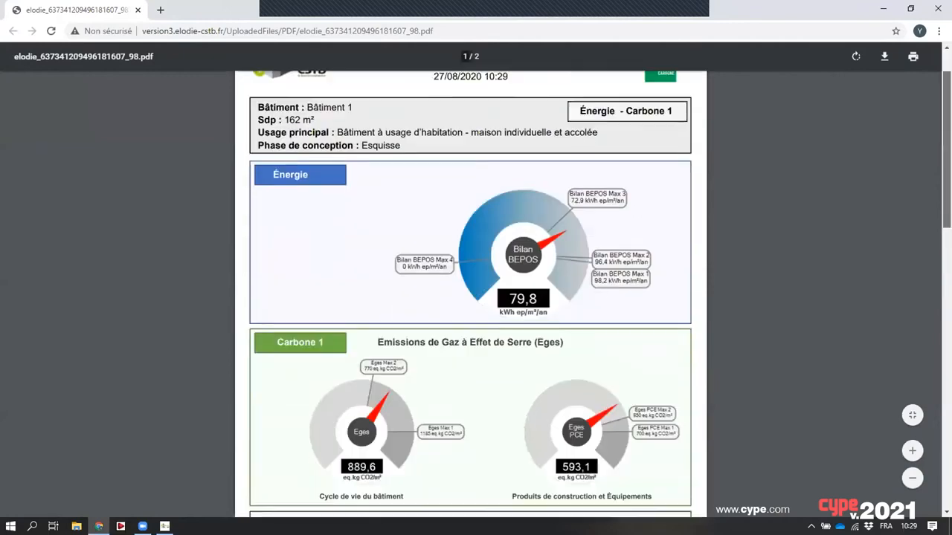
scroll(639, 214, down, 2)
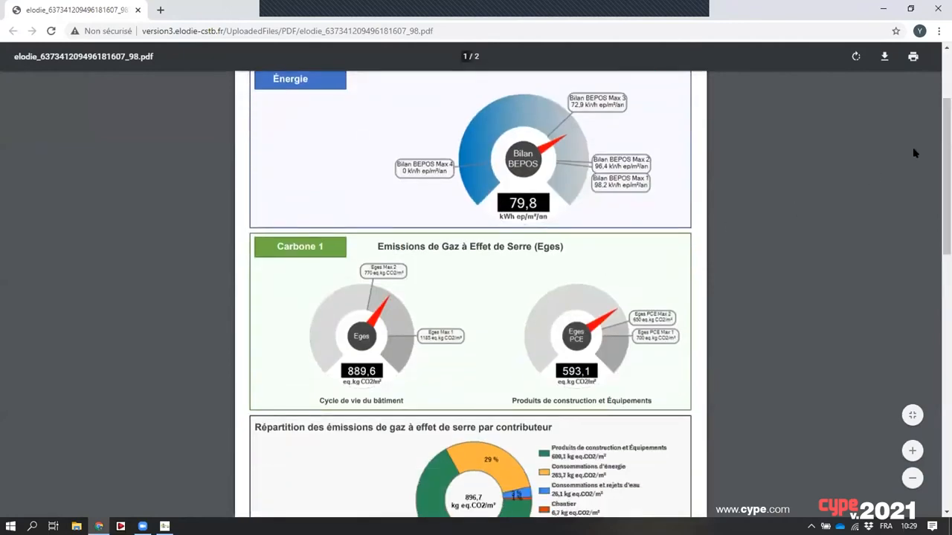
drag(946, 155, 946, 117)
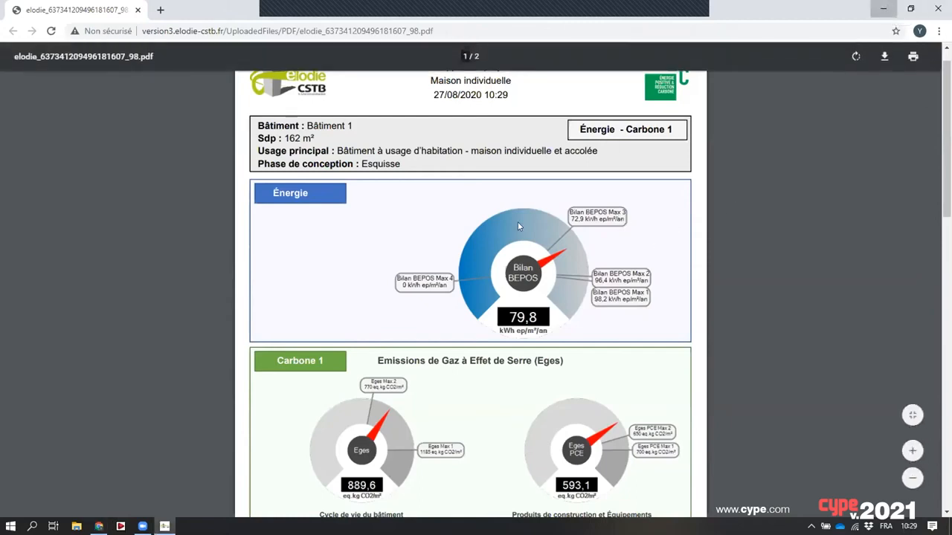
click(886, 9)
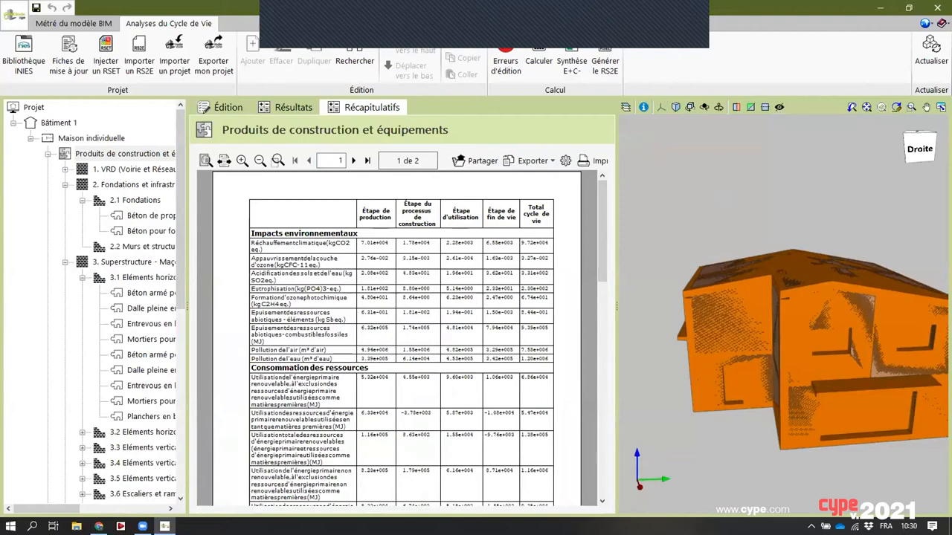
click(686, 46)
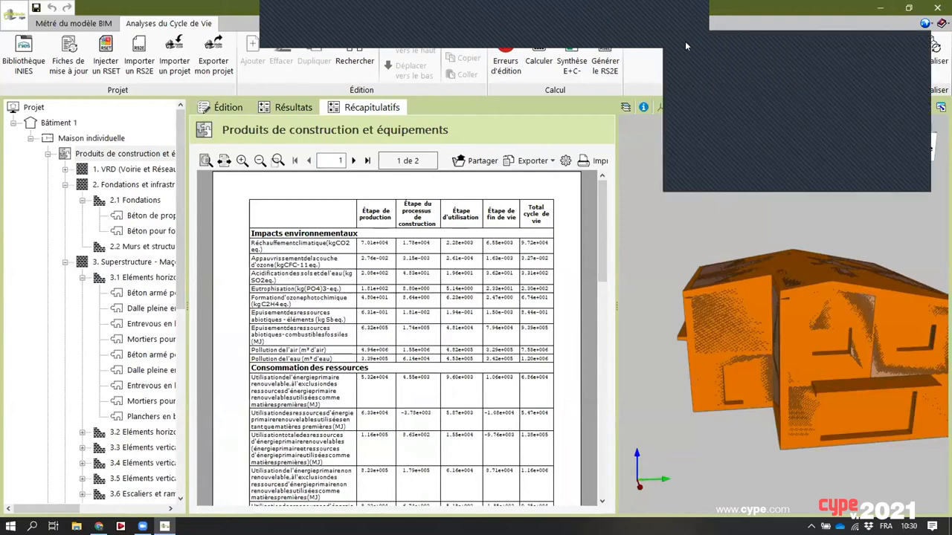
click(685, 43)
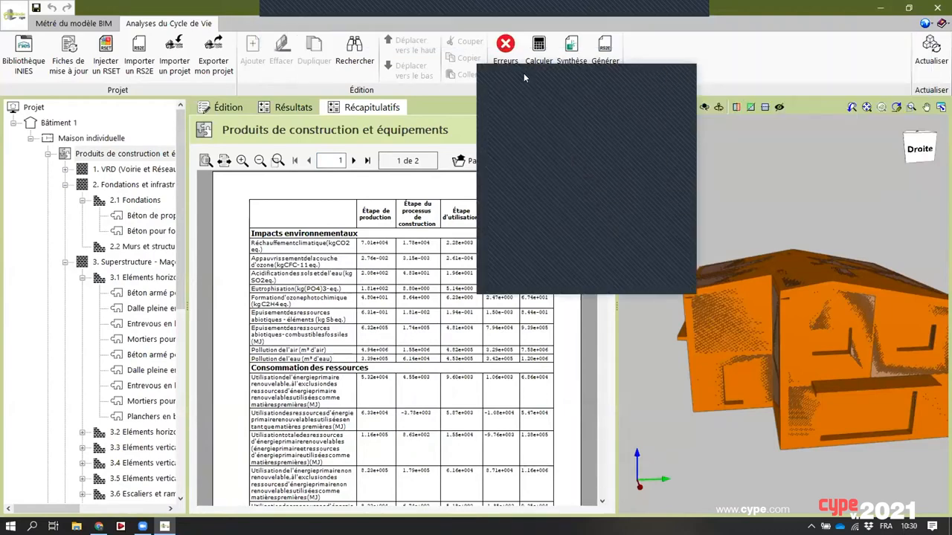
click(524, 75)
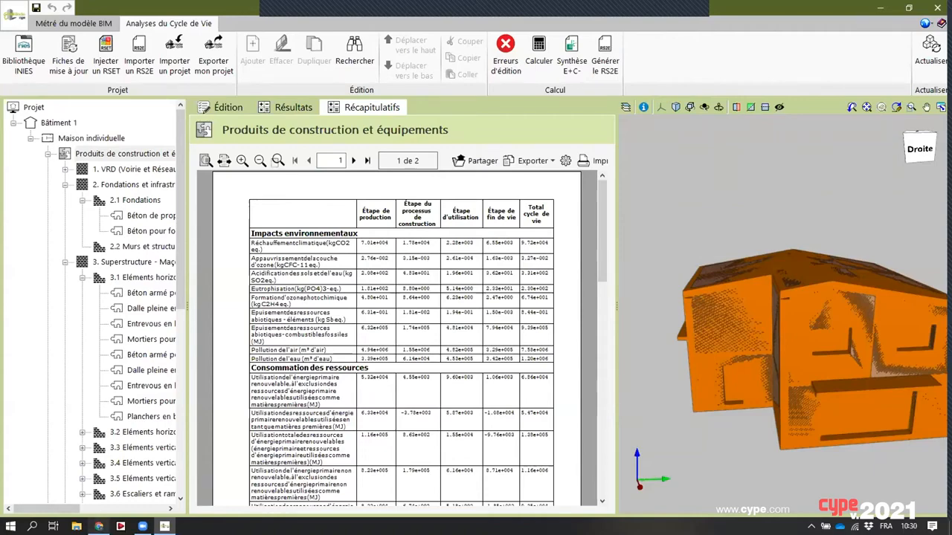
Switch back to the E+C- report in the browser to review its Bilan BEPOS and Eges gauges
click(99, 520)
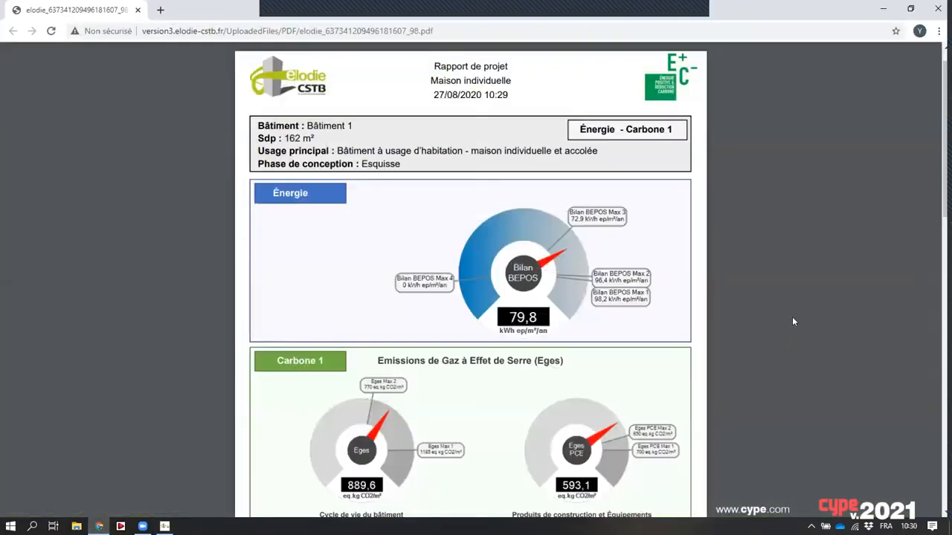
scroll(887, 167, down, 1)
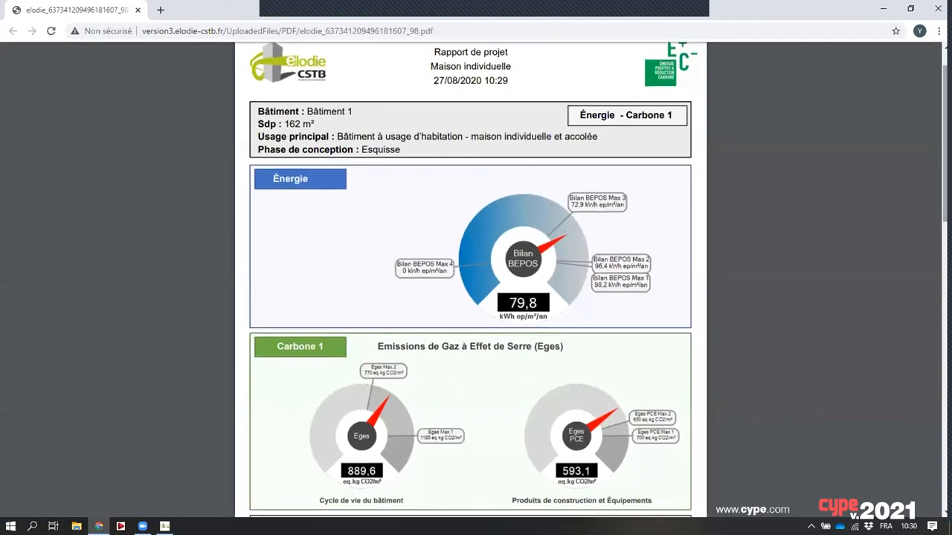
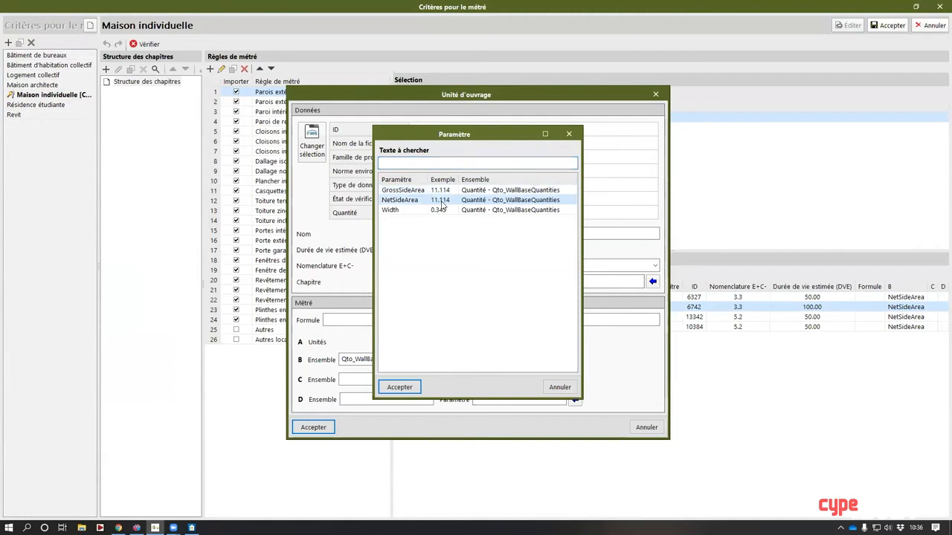
Select the Width parameter from the Qto_WallBaseQuantities set for the work unit's take-off
click(439, 212)
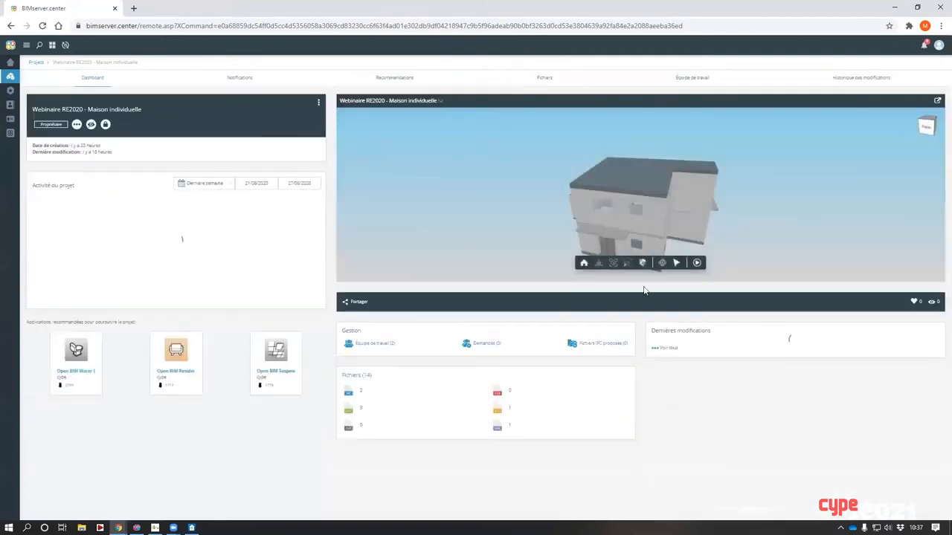
Enlarge the "Webinaire RE2020 - Maison individuelle" project page on BIMserver.center in the browser and orbit its house model
click(941, 26)
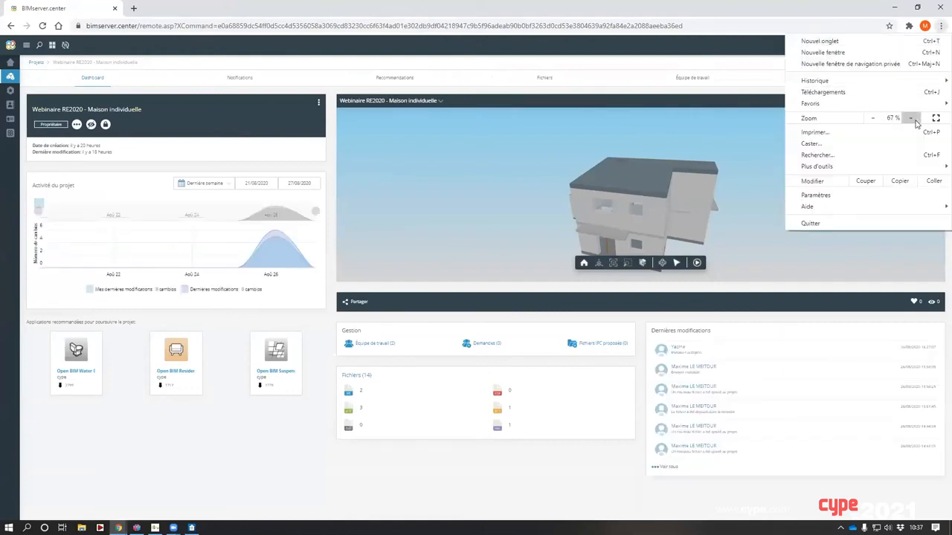
click(911, 118)
click(912, 118)
click(654, 271)
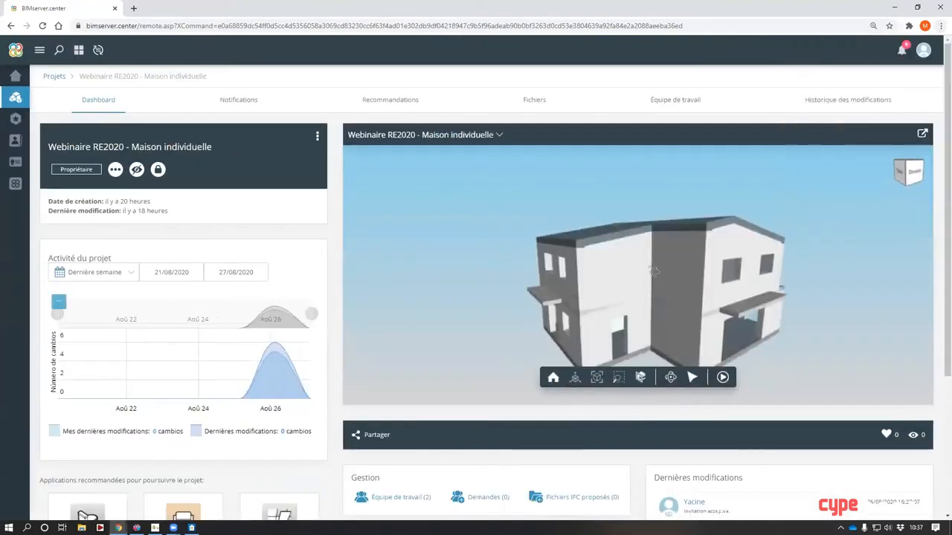
Show the "Réglementation Thermique 2012 (Bbio)" model in the viewer and make the "Modèle architectural" transparent
click(497, 135)
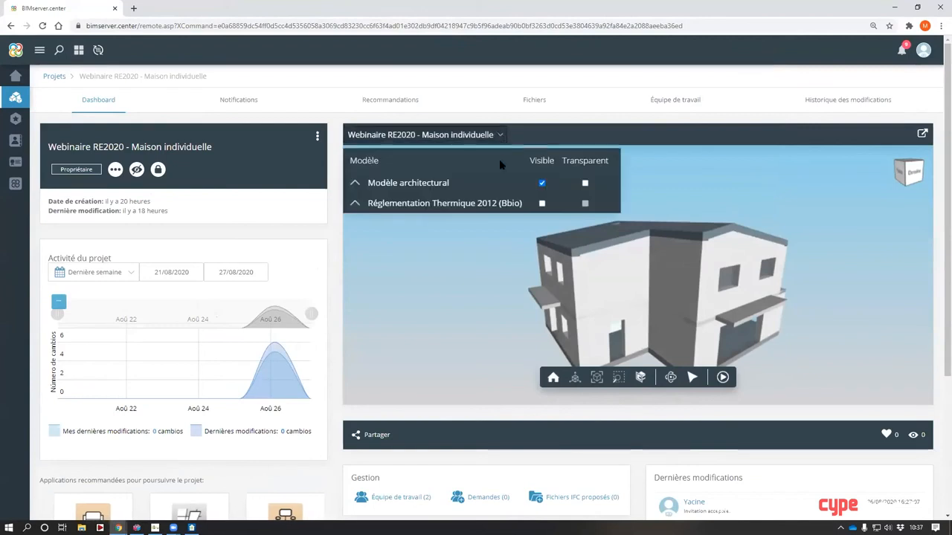
click(542, 203)
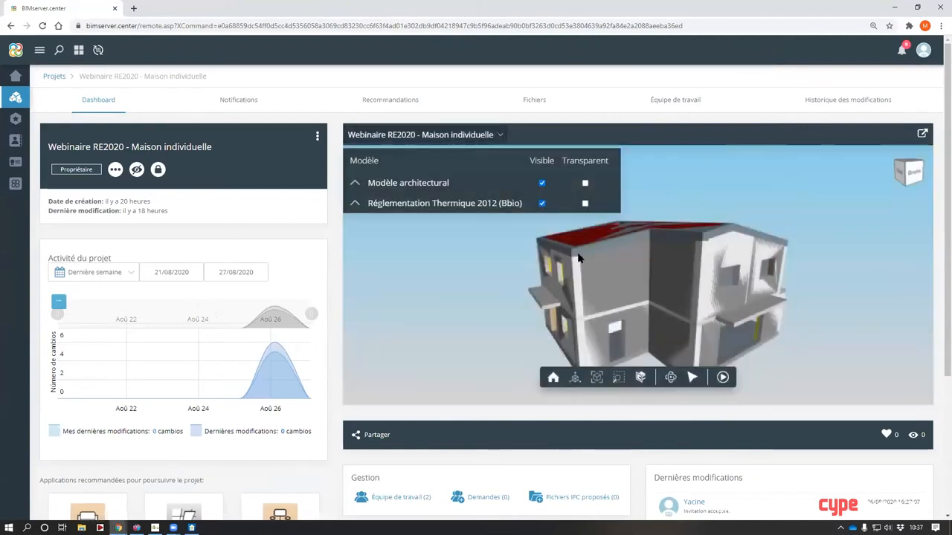
drag(579, 258, 649, 275)
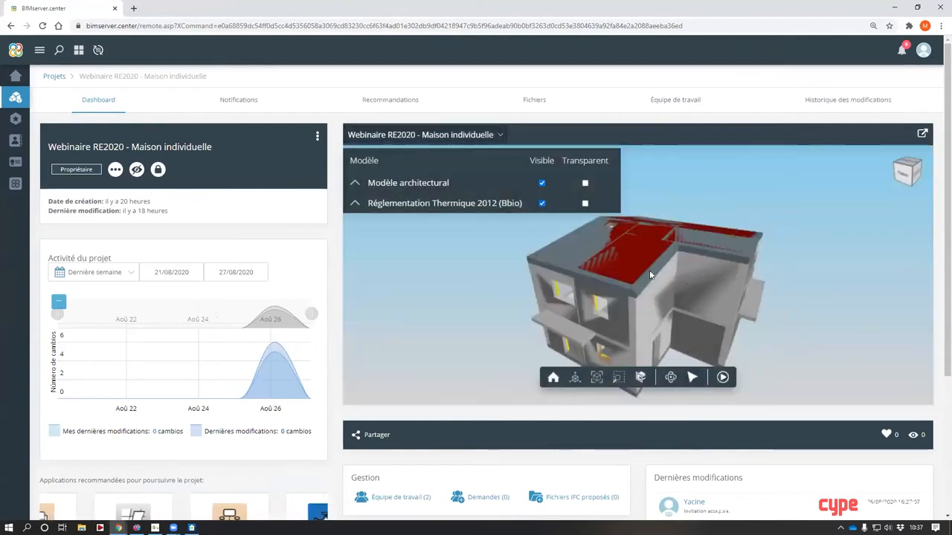
click(585, 183)
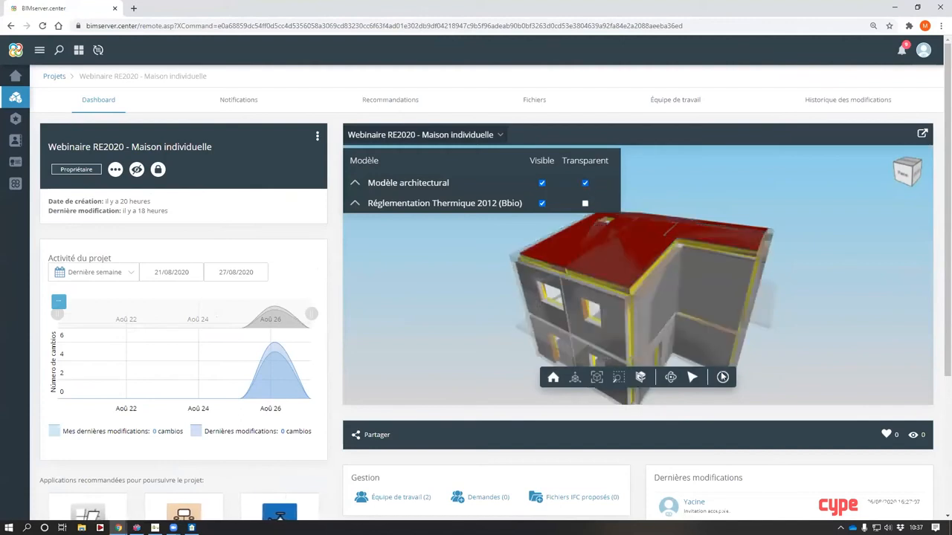
Inspect the thickness and thermal resistance of the pitched roof and an exterior wall in the thermal model
click(725, 242)
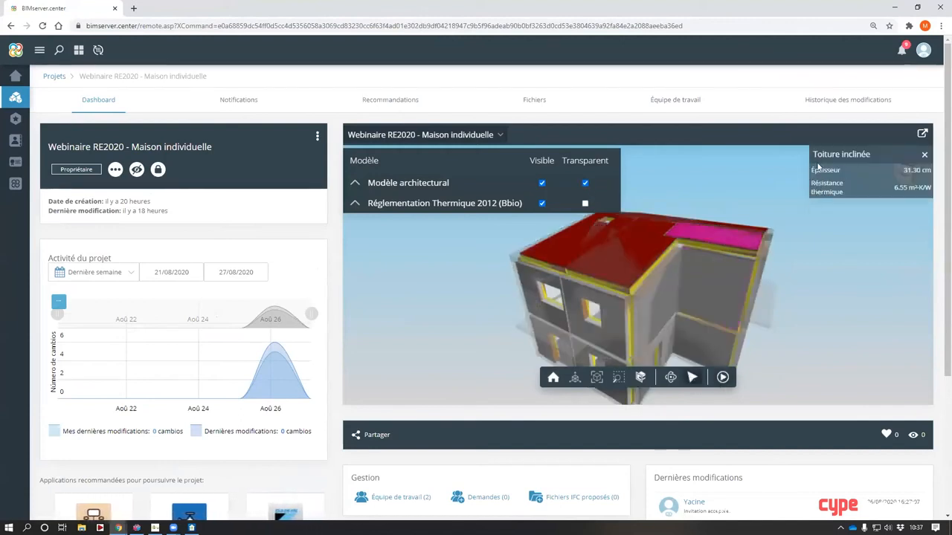
click(733, 290)
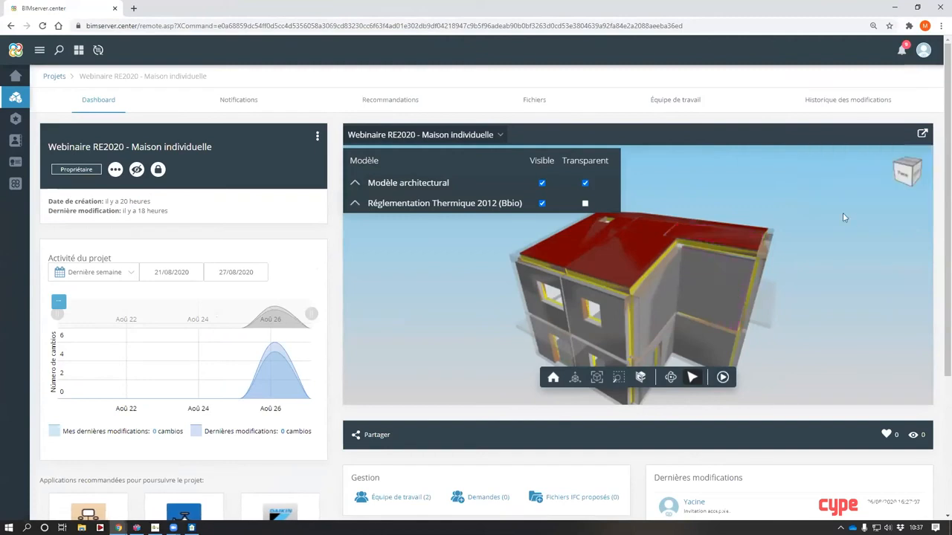
click(732, 306)
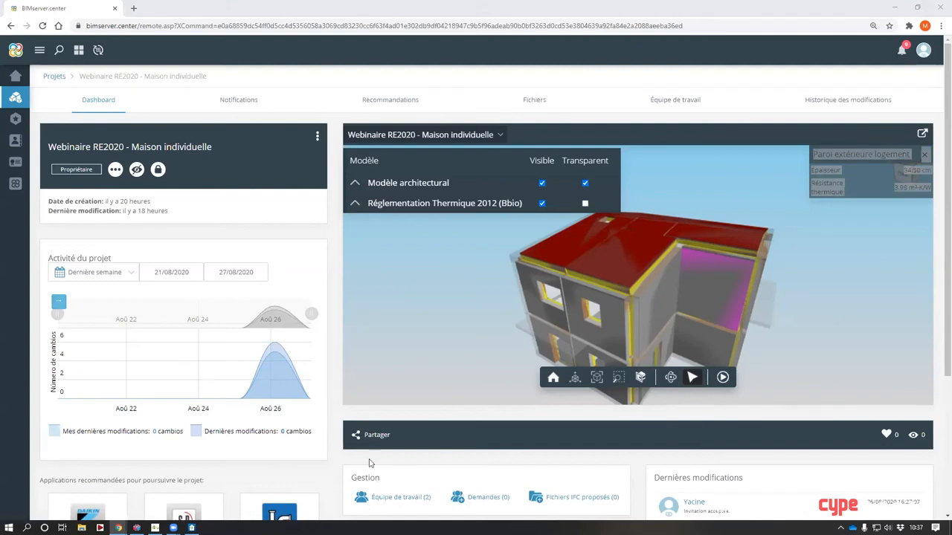
Make the project visible to all users for sharing and save "Visible pour tous les utilisateurs" as its visibility option in the project settings
click(361, 439)
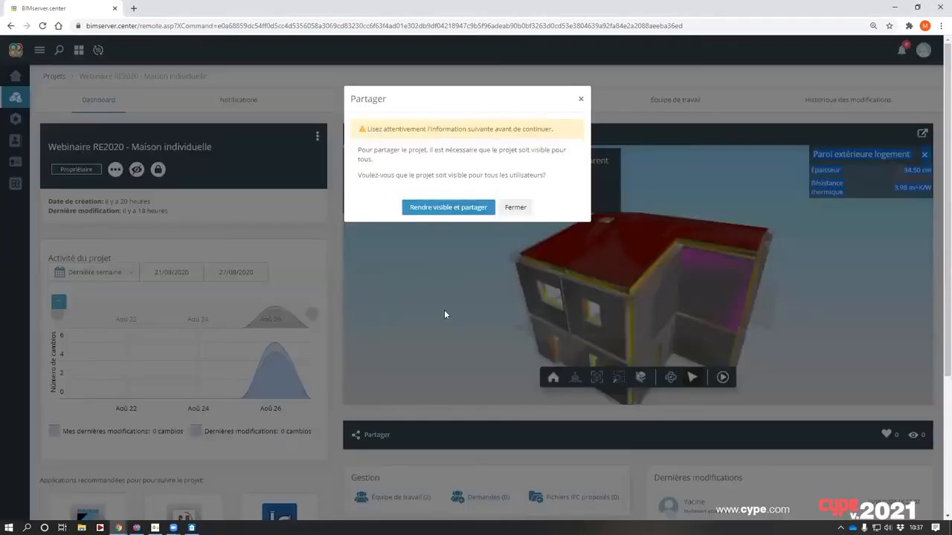
click(452, 209)
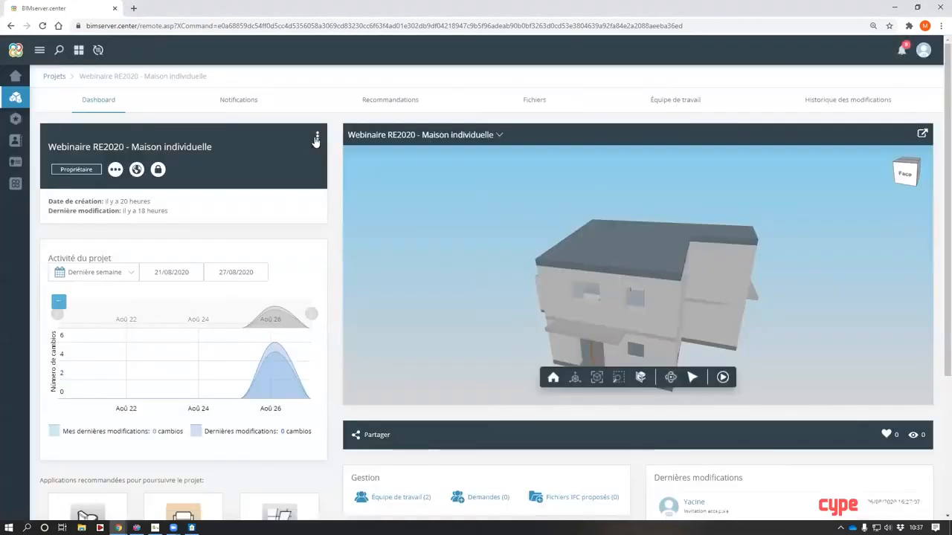
click(317, 138)
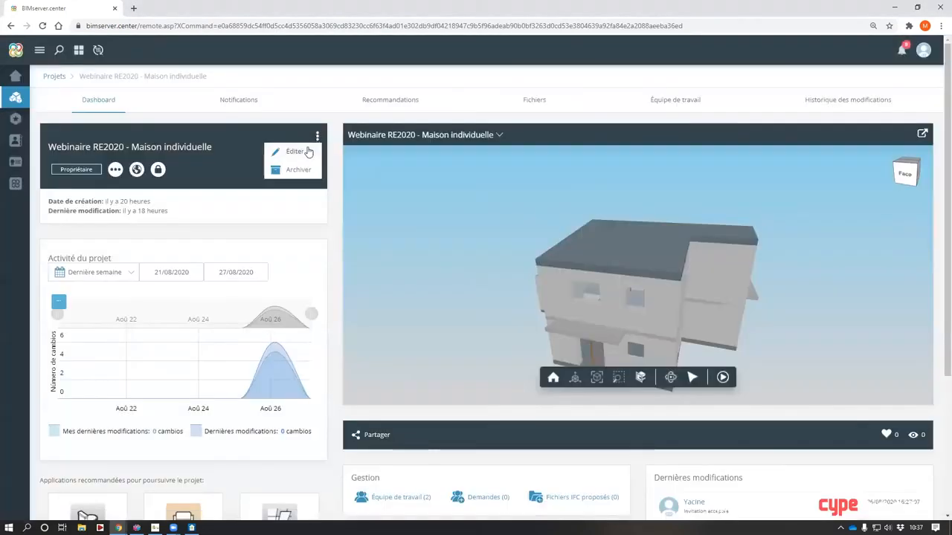
click(305, 150)
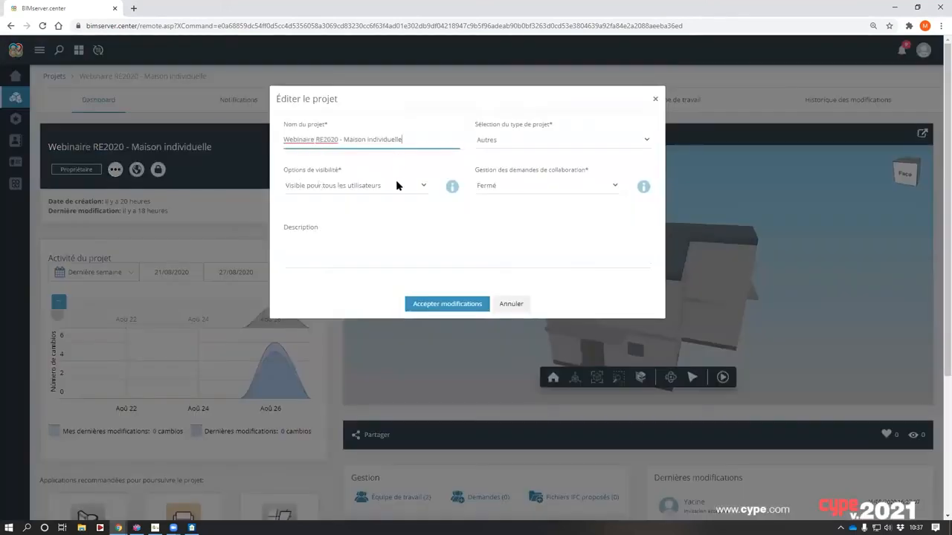
click(395, 186)
click(396, 199)
click(446, 304)
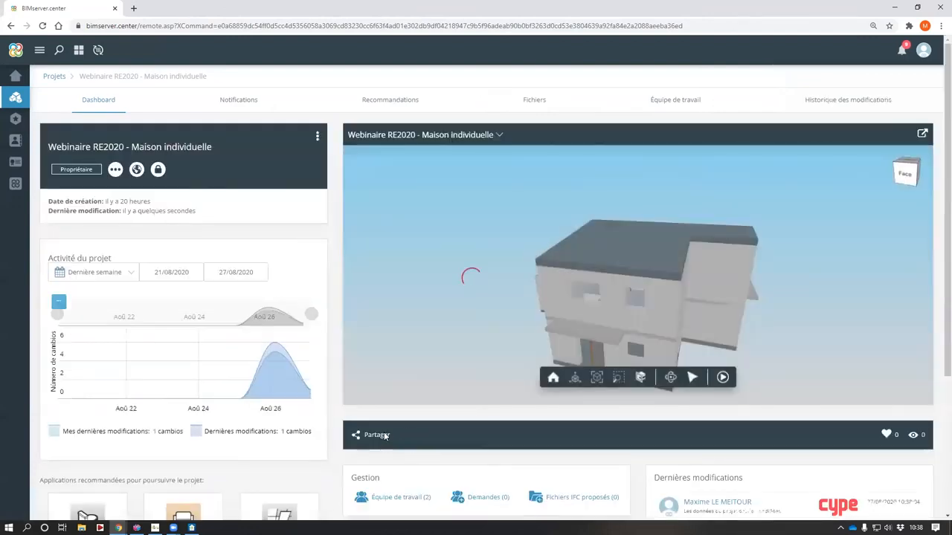
Copy the project's public link from the "Partager" dialog and close the dialog
click(376, 435)
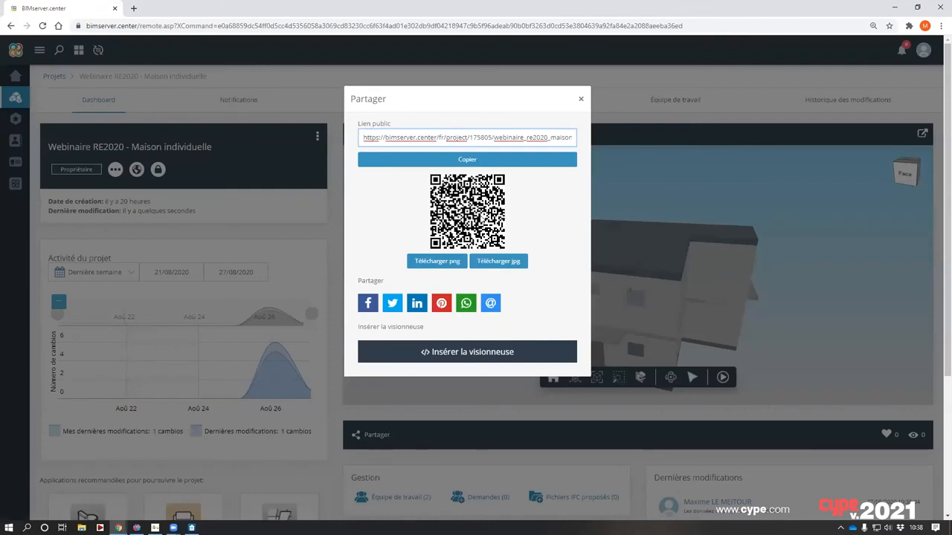
double_click(510, 139)
triple_click(510, 138)
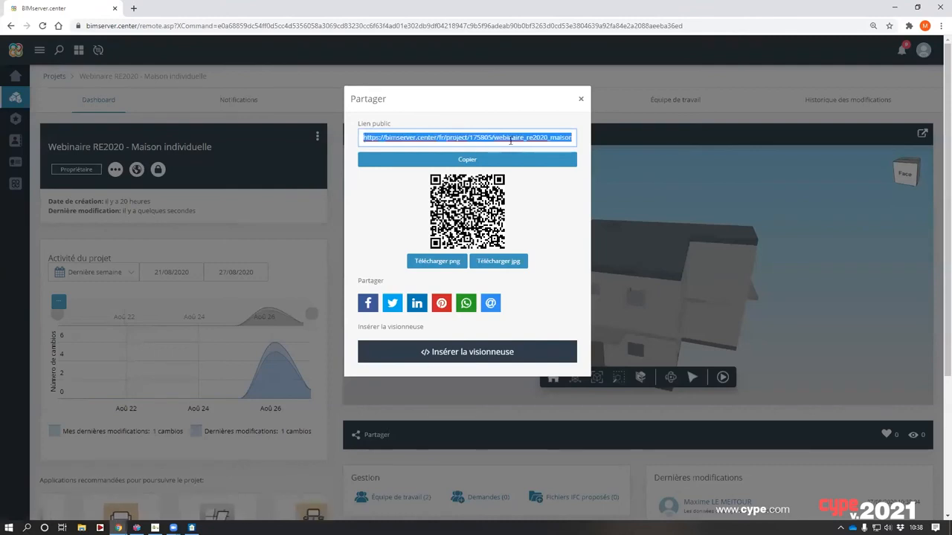
click(480, 159)
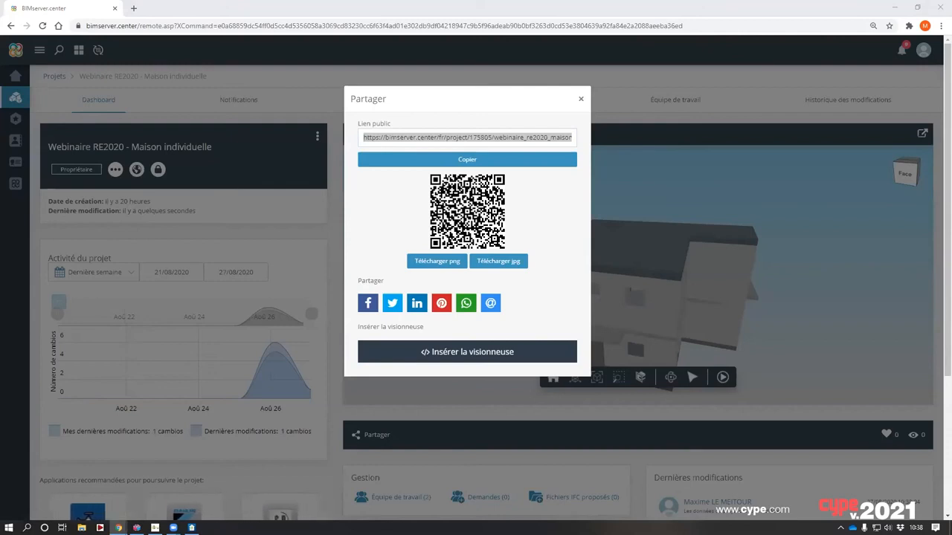
click(580, 98)
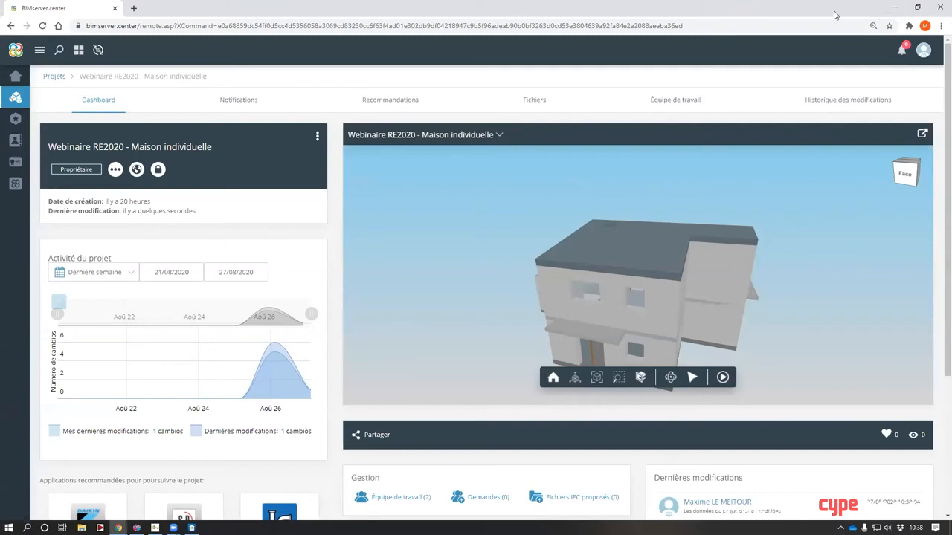
Switch to ELODIE by CYPE, cancel the open parameter and work-unit edits, close the take-off criteria and maximize the main window
click(154, 528)
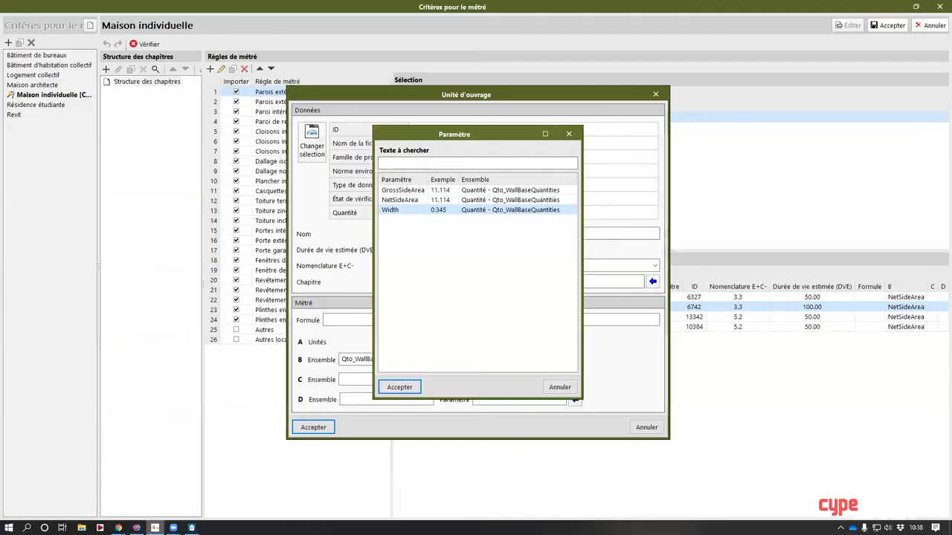
click(569, 389)
click(634, 423)
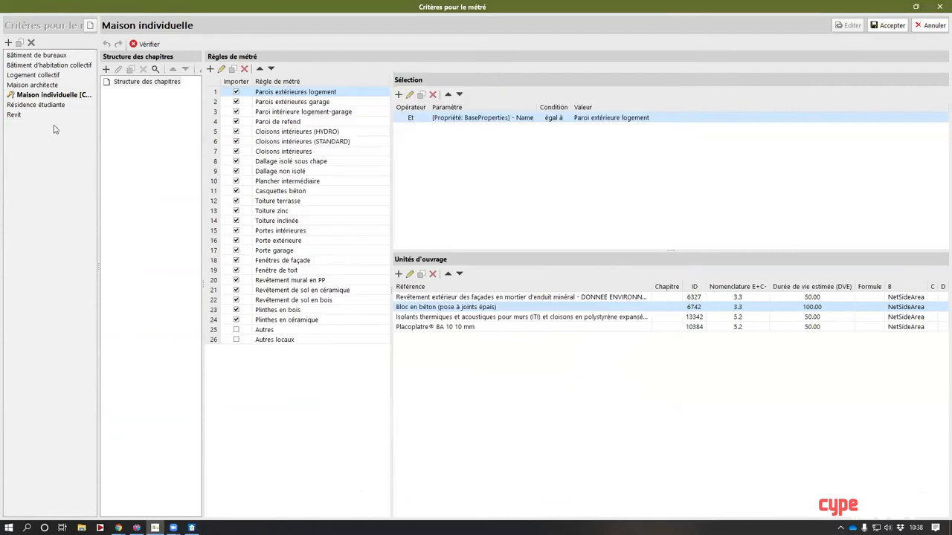
click(938, 9)
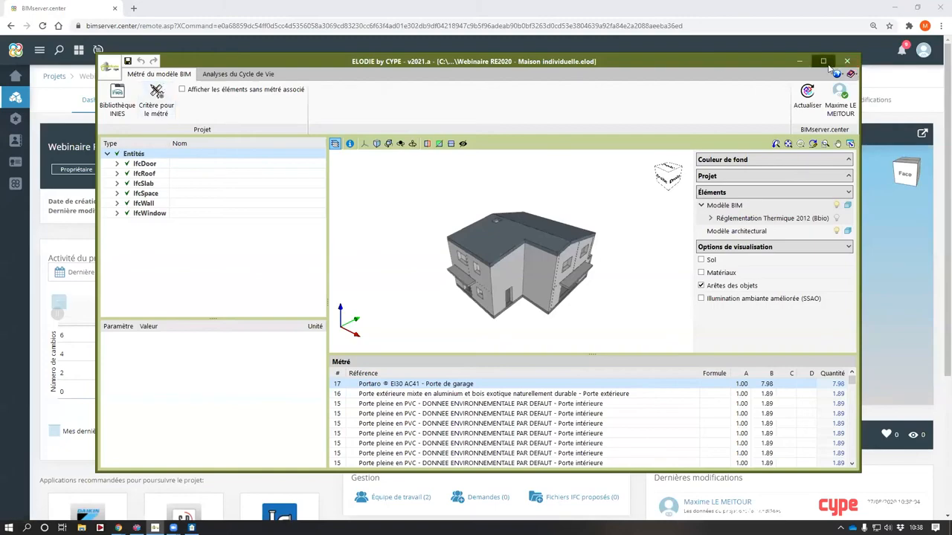
click(824, 62)
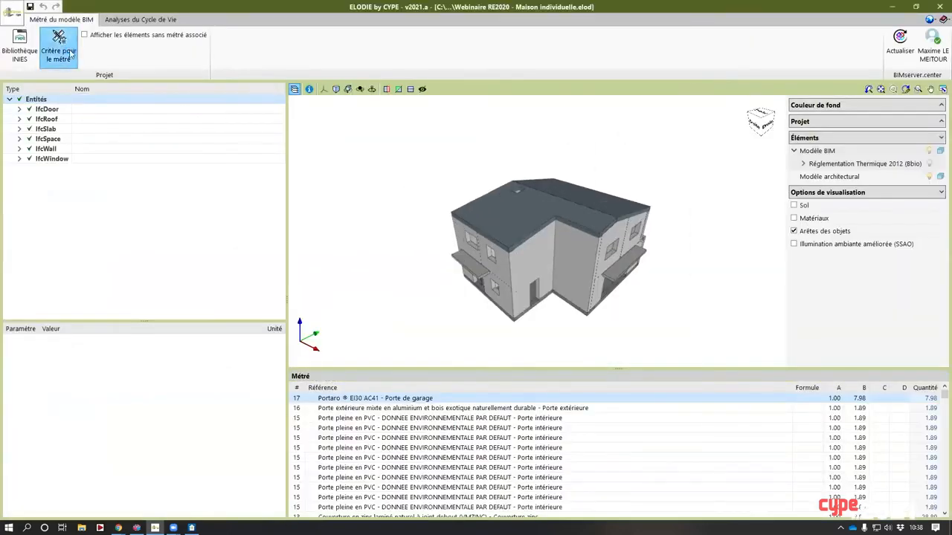
Reopen the take-off criteria, widen the criteria list and examine the rules of the "Revit" and "Maison individuelle" sets
click(72, 53)
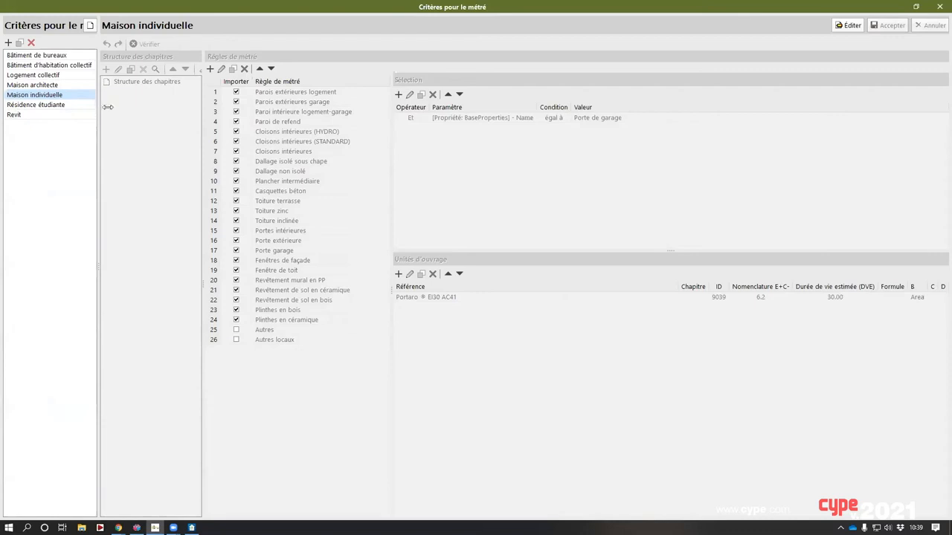
drag(99, 108, 120, 109)
click(53, 119)
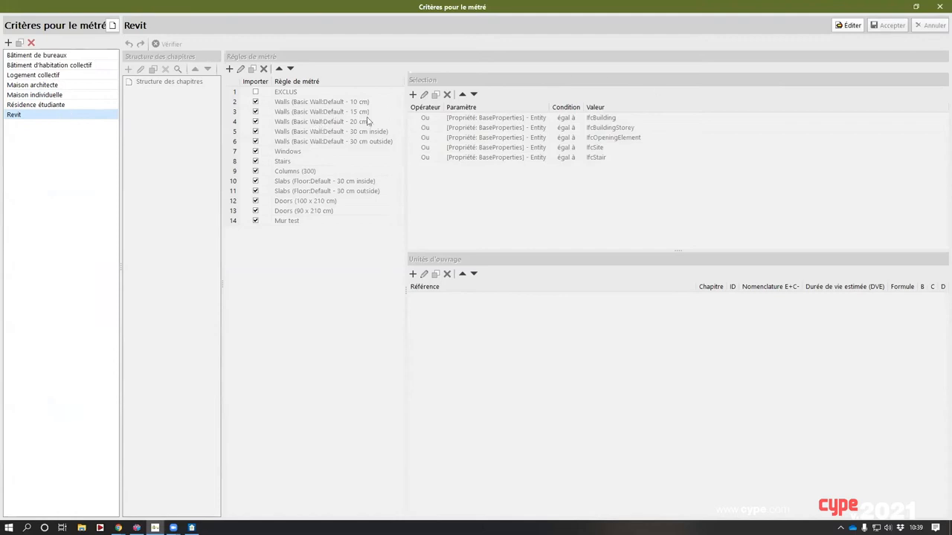
click(53, 96)
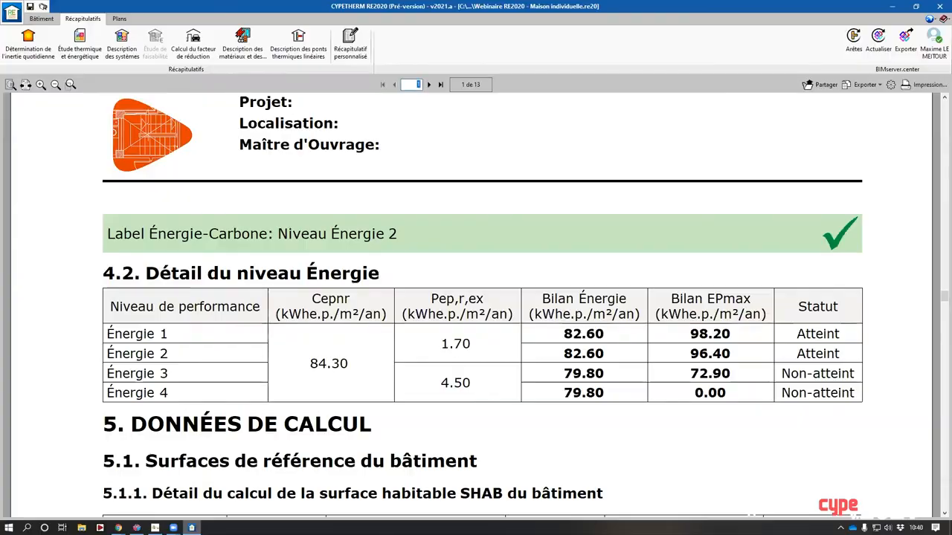
Switch to BIMserver.center in the browser, open its Store of BIM applications and reduce the page zoom to 75 %
click(117, 528)
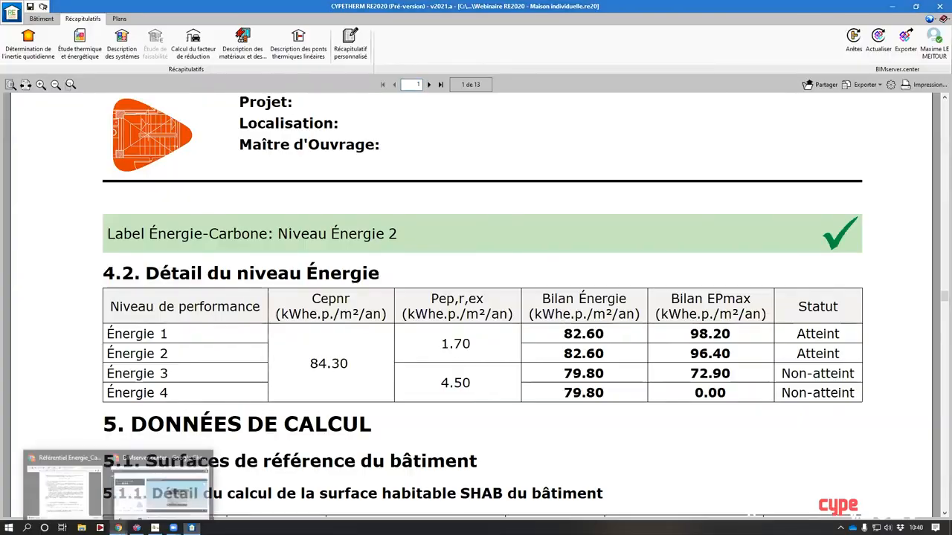
click(134, 496)
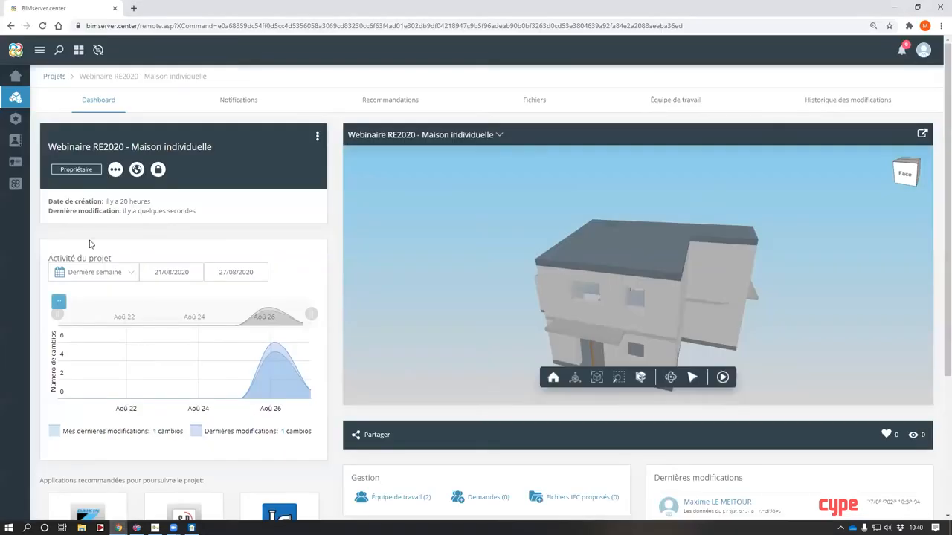
click(17, 185)
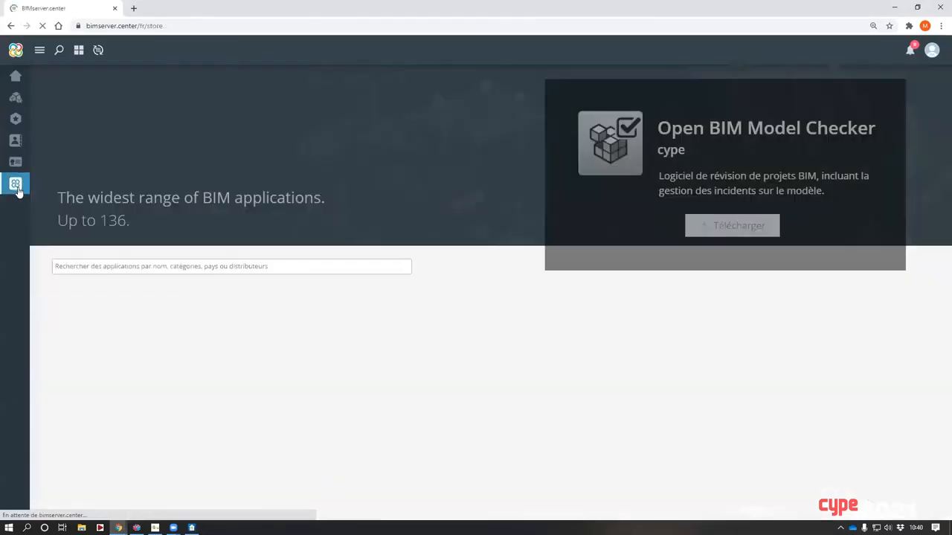
click(941, 25)
click(872, 118)
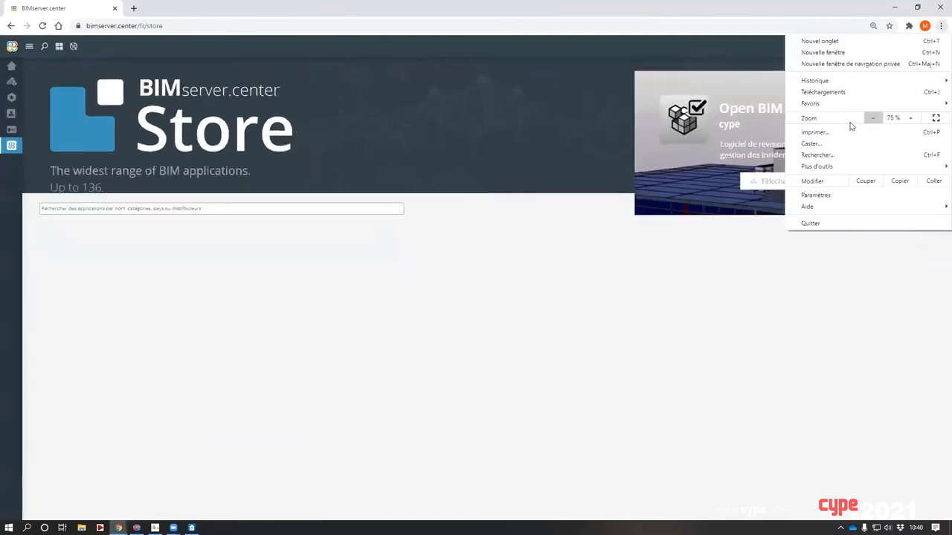
click(427, 283)
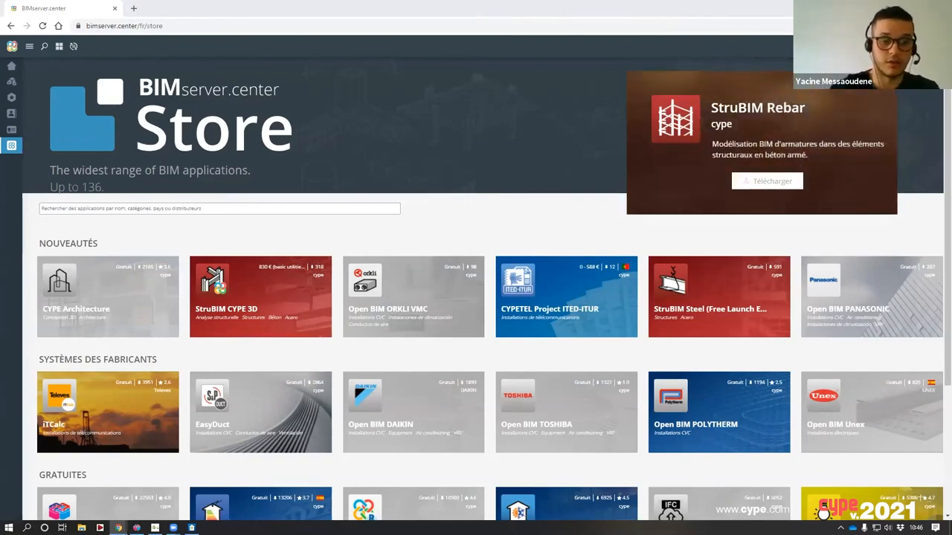
key(alt+Tab)
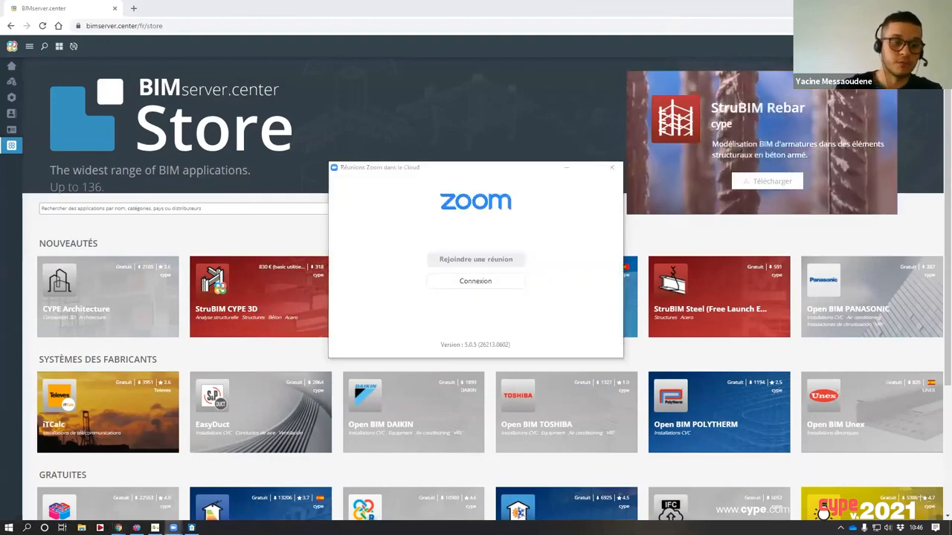
click(567, 169)
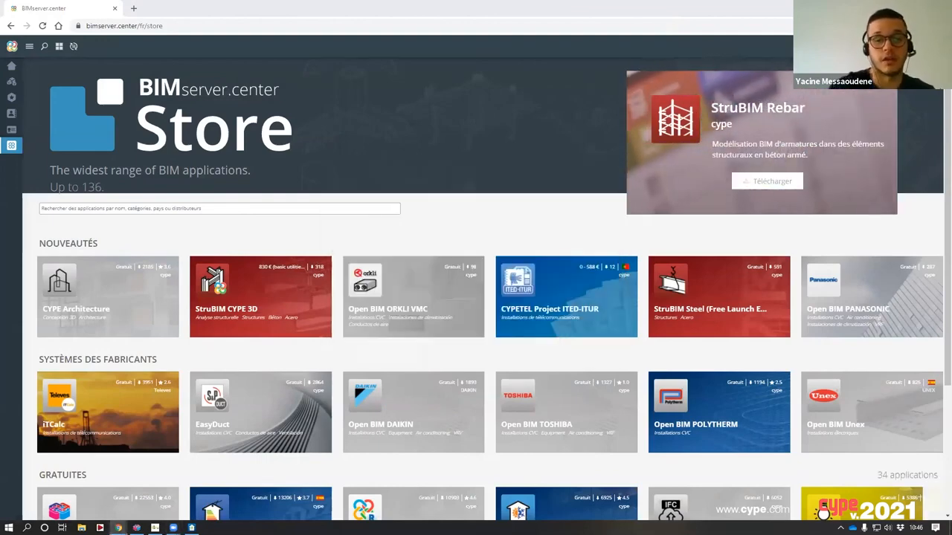
mouse_move(173, 528)
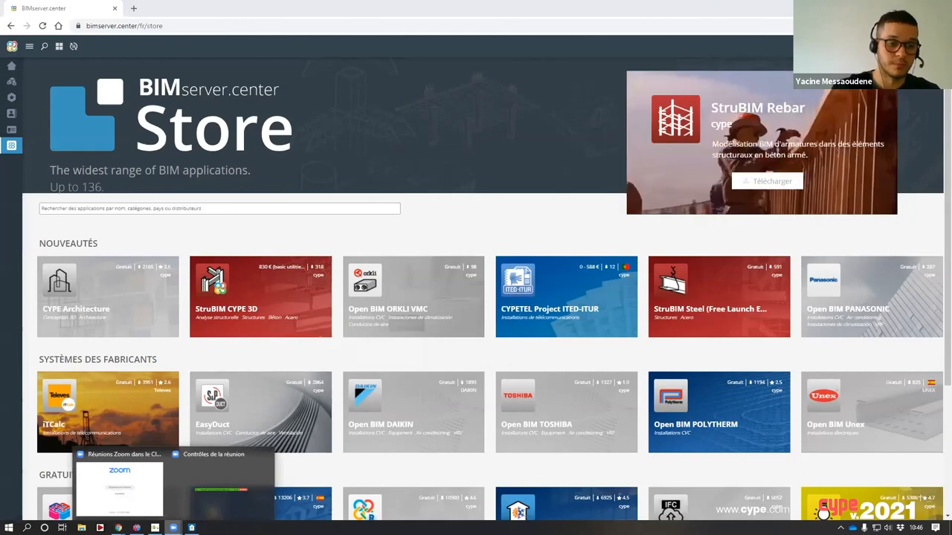